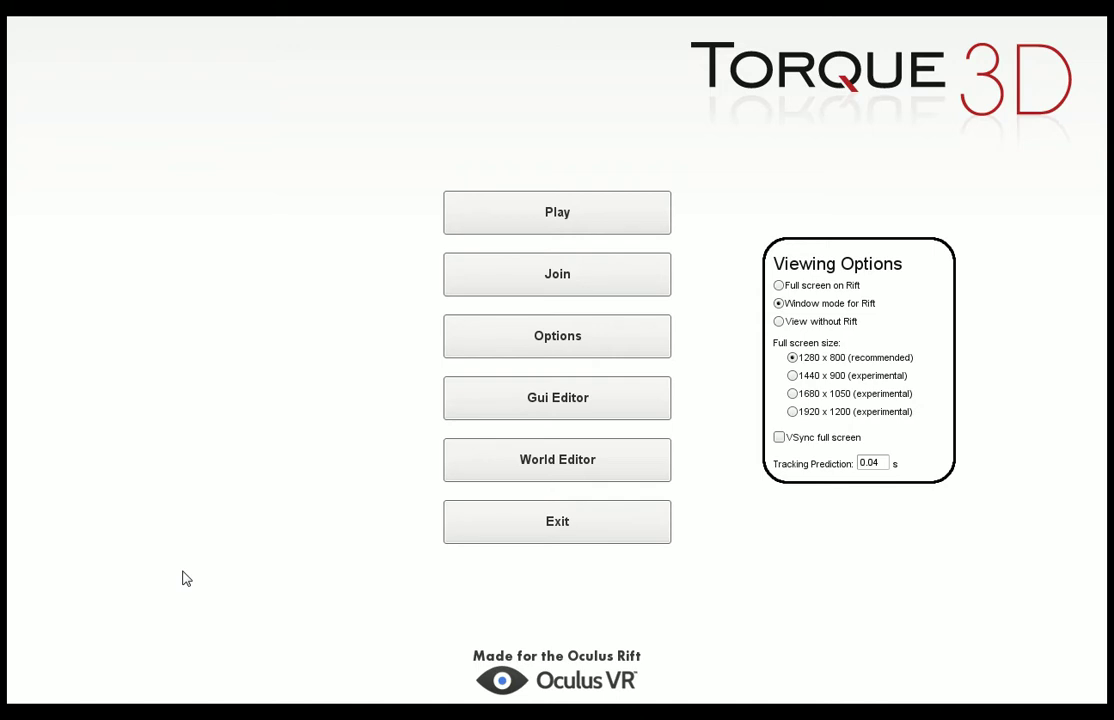
Step: Open the Empty Room level in the World Editor
click(563, 479)
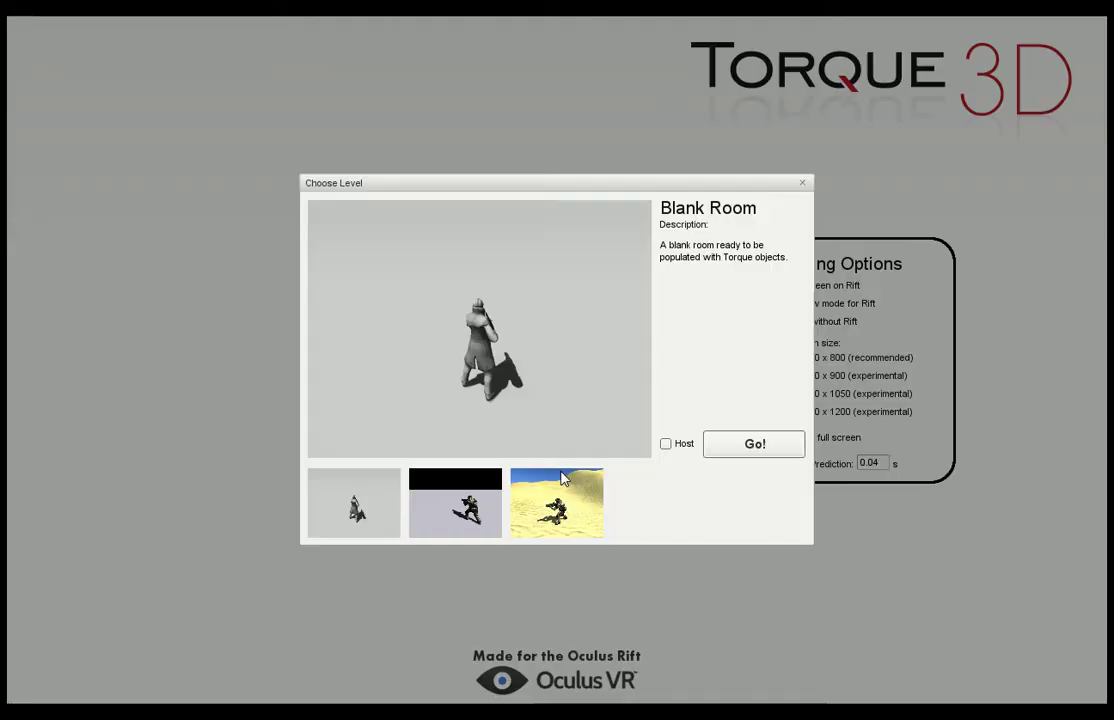
click(490, 502)
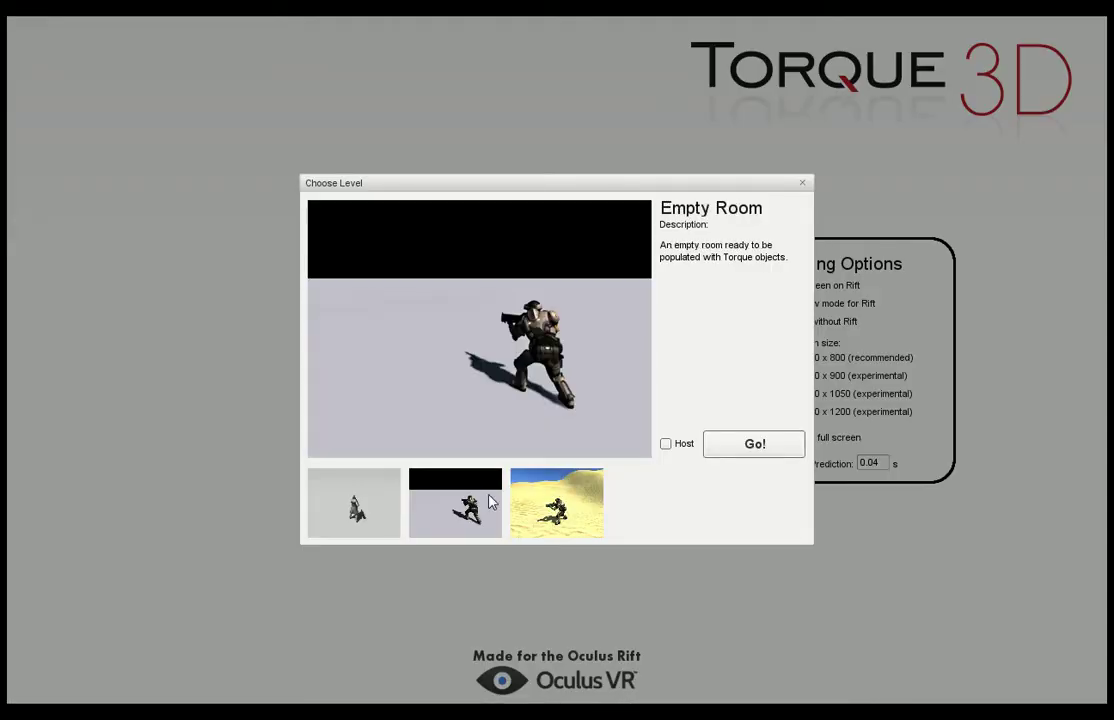
click(778, 453)
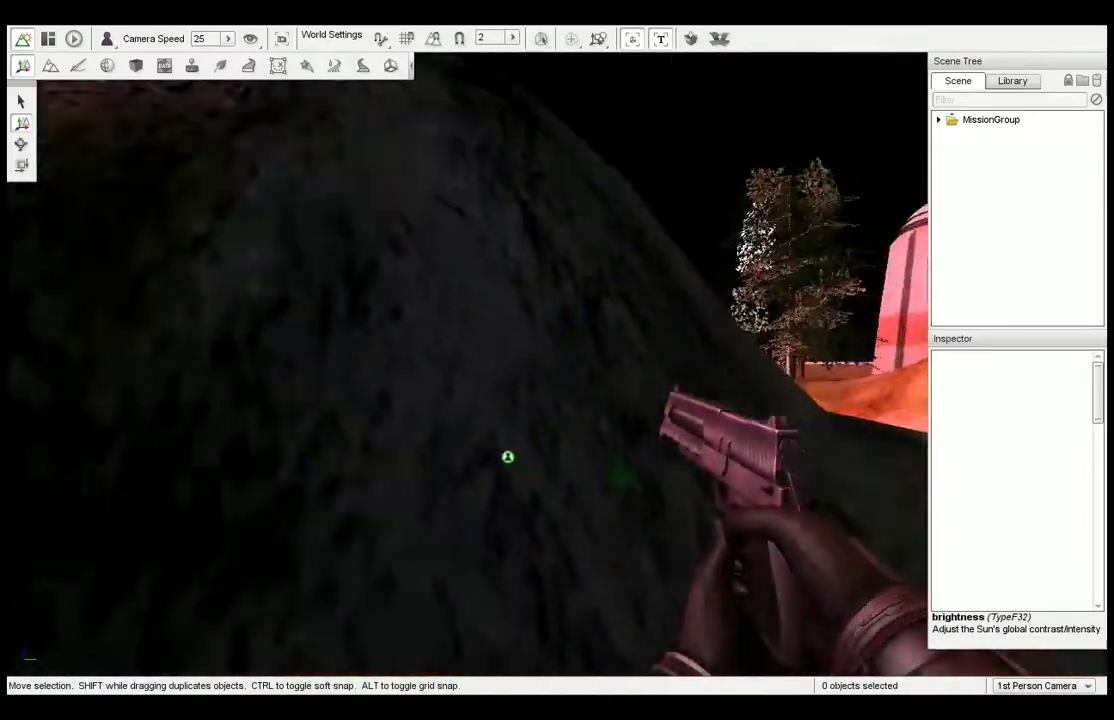
Step: Expand MissionGroup in the scene tree and open the library's Level category of level objects
right_drag(508, 364, 40, 364)
key(w)
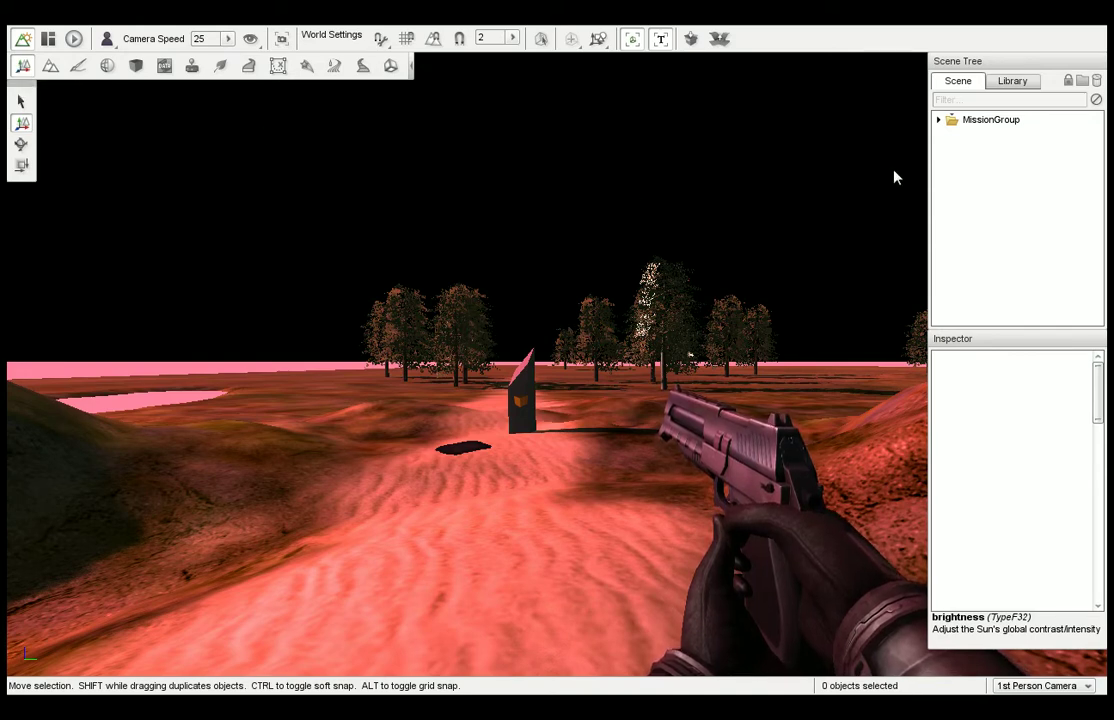
click(939, 120)
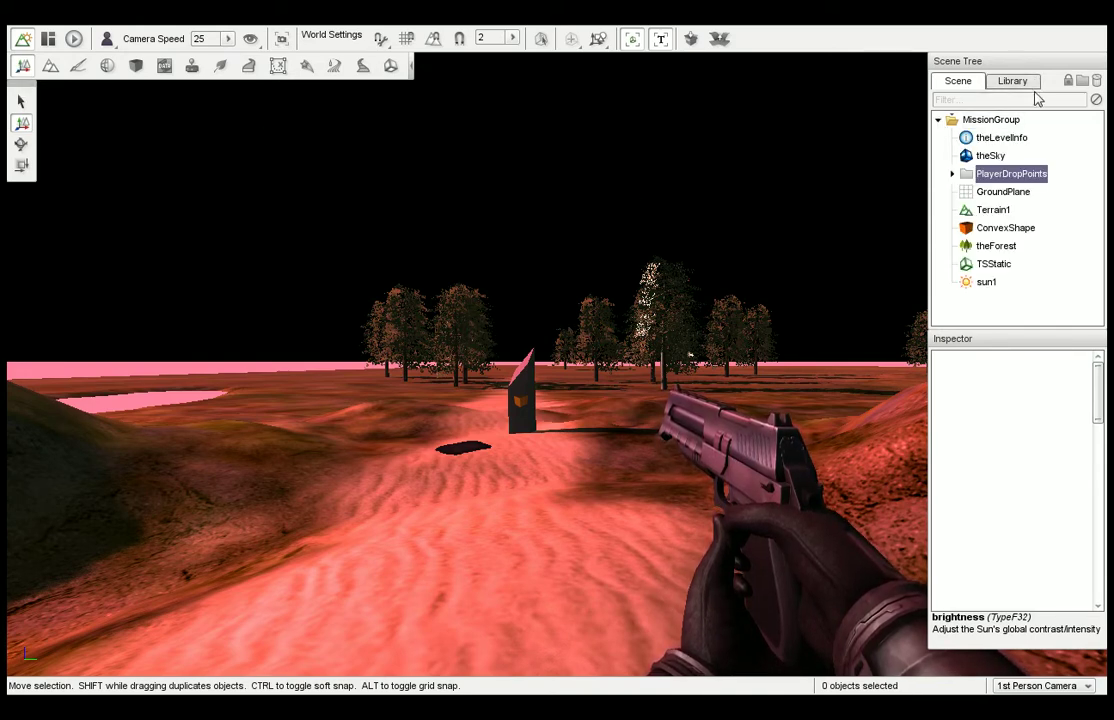
click(1024, 87)
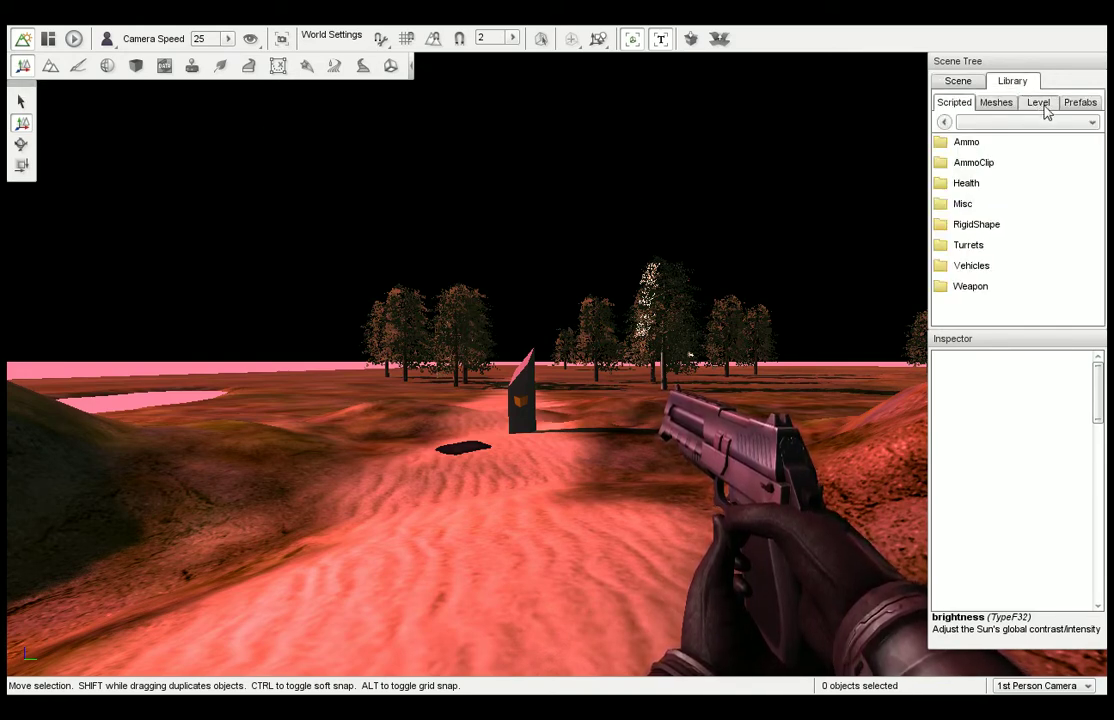
click(1040, 104)
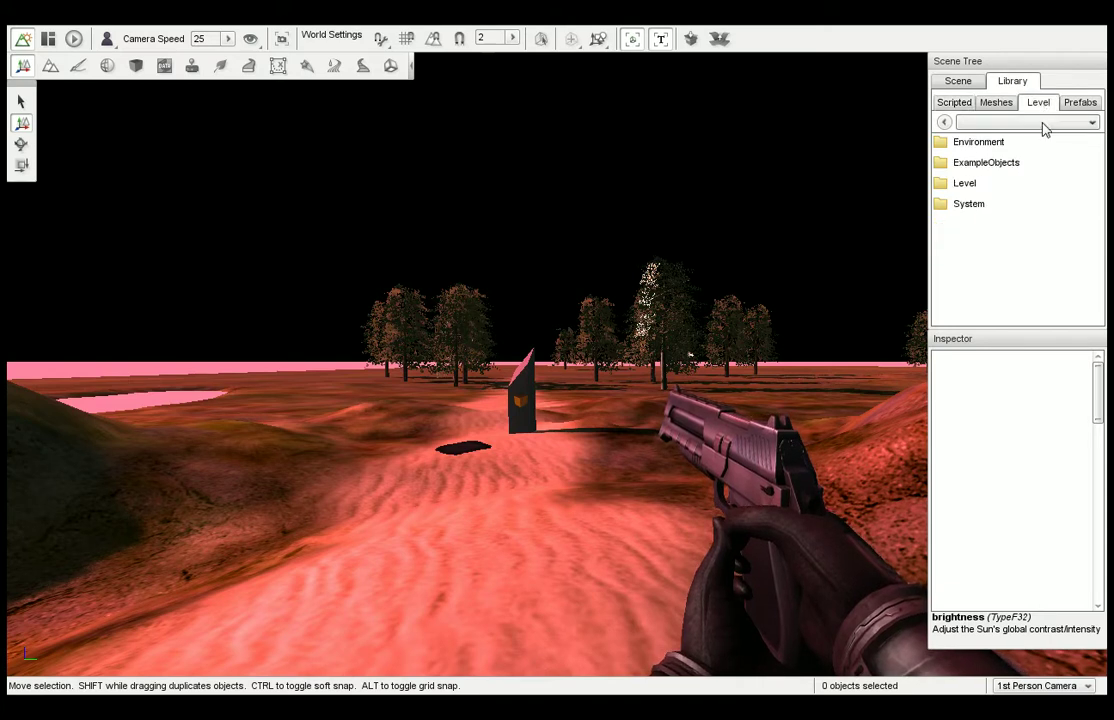
double_click(966, 184)
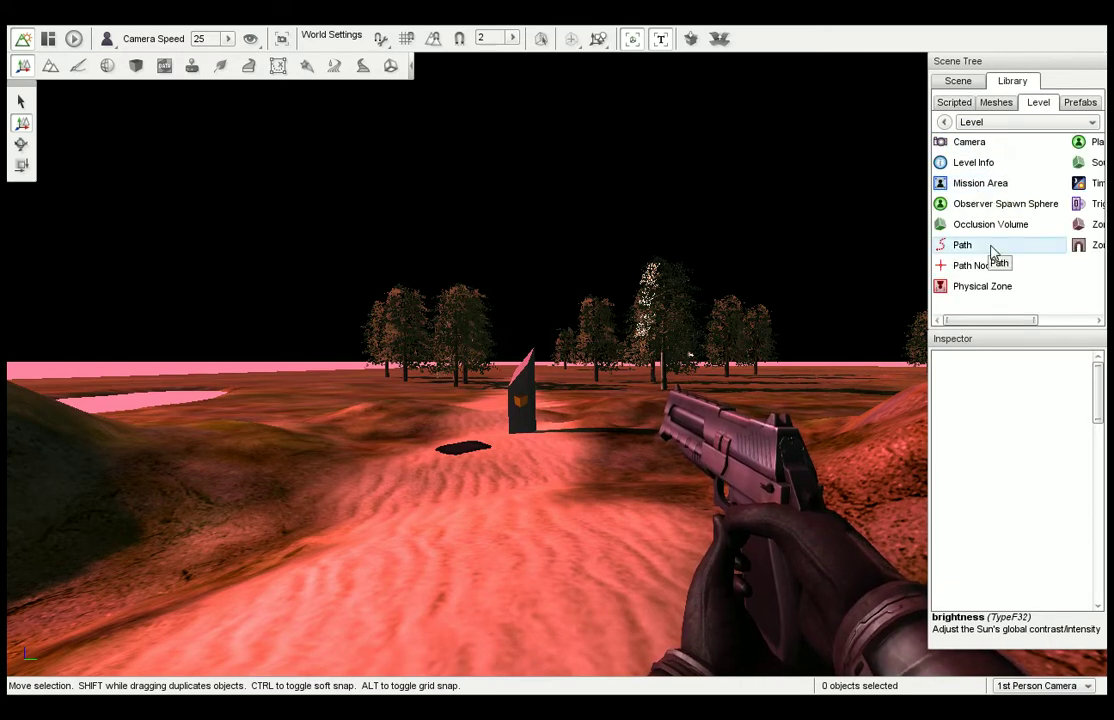
Step: Add a Zone Portal from the Level category to the scene
drag(1021, 322, 1064, 320)
click(1027, 226)
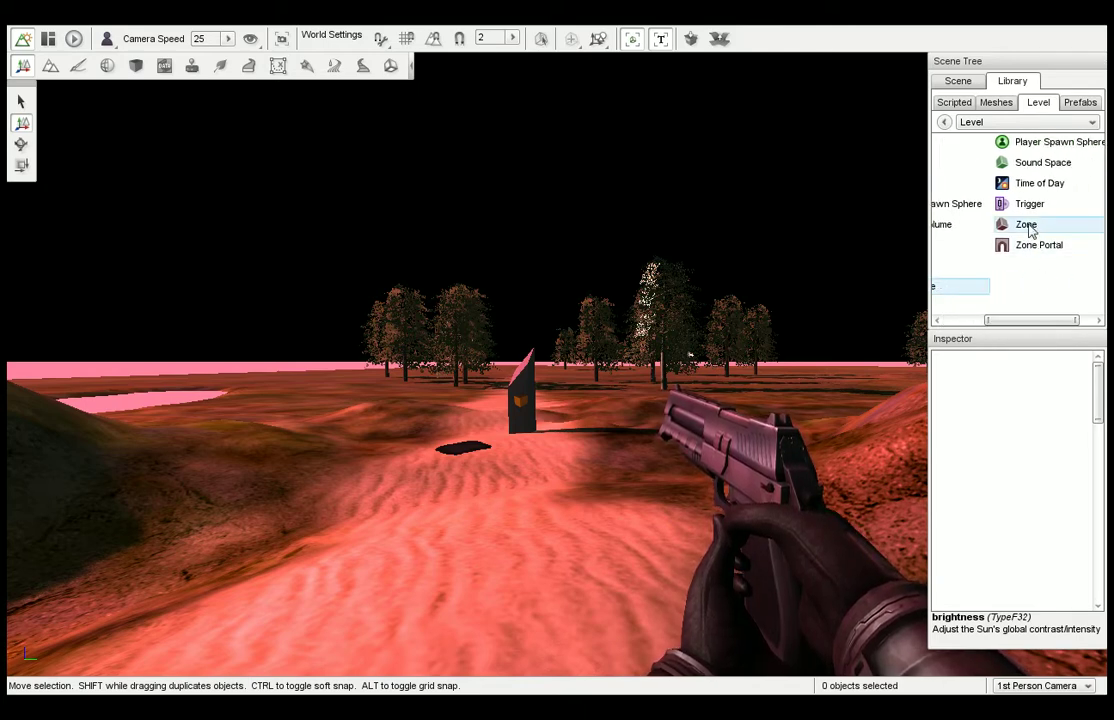
click(1034, 247)
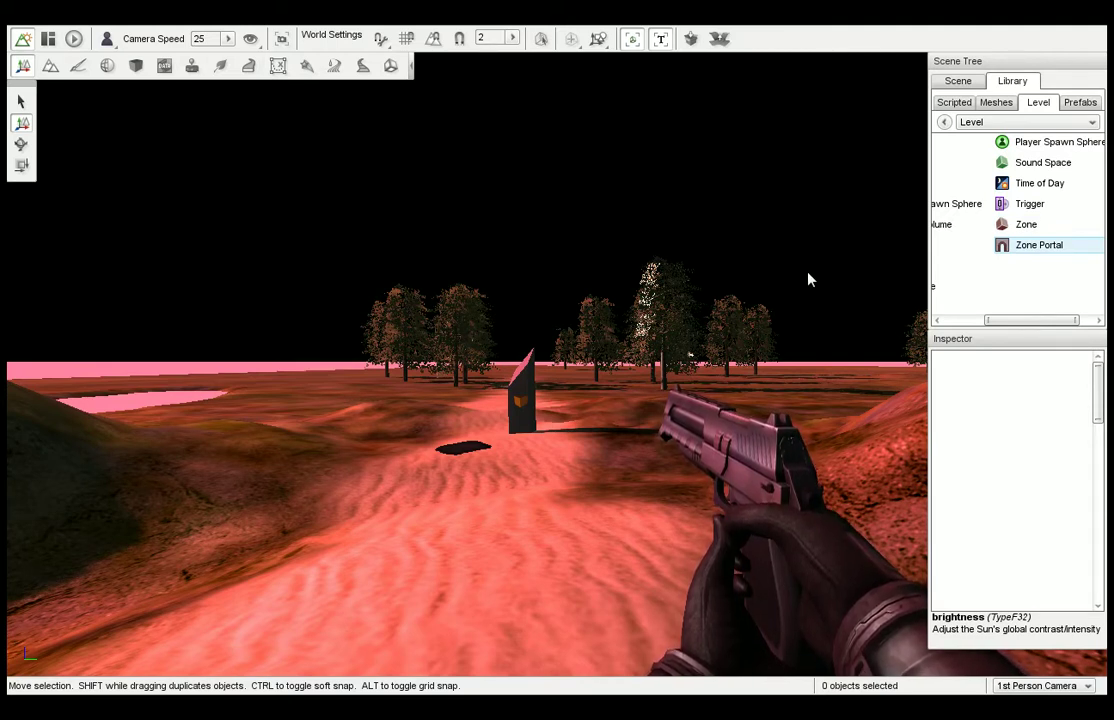
double_click(1033, 249)
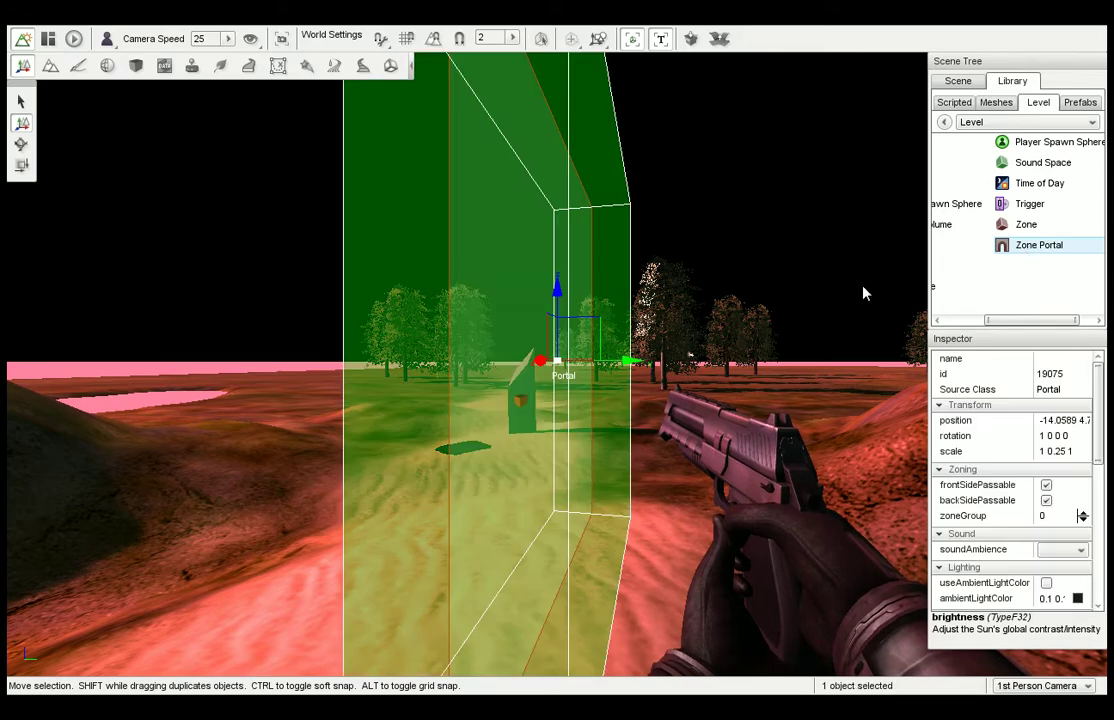
Step: Scale the portal to about 2.24 in X and about 3.0 in Y
scroll(658, 370, down, 4)
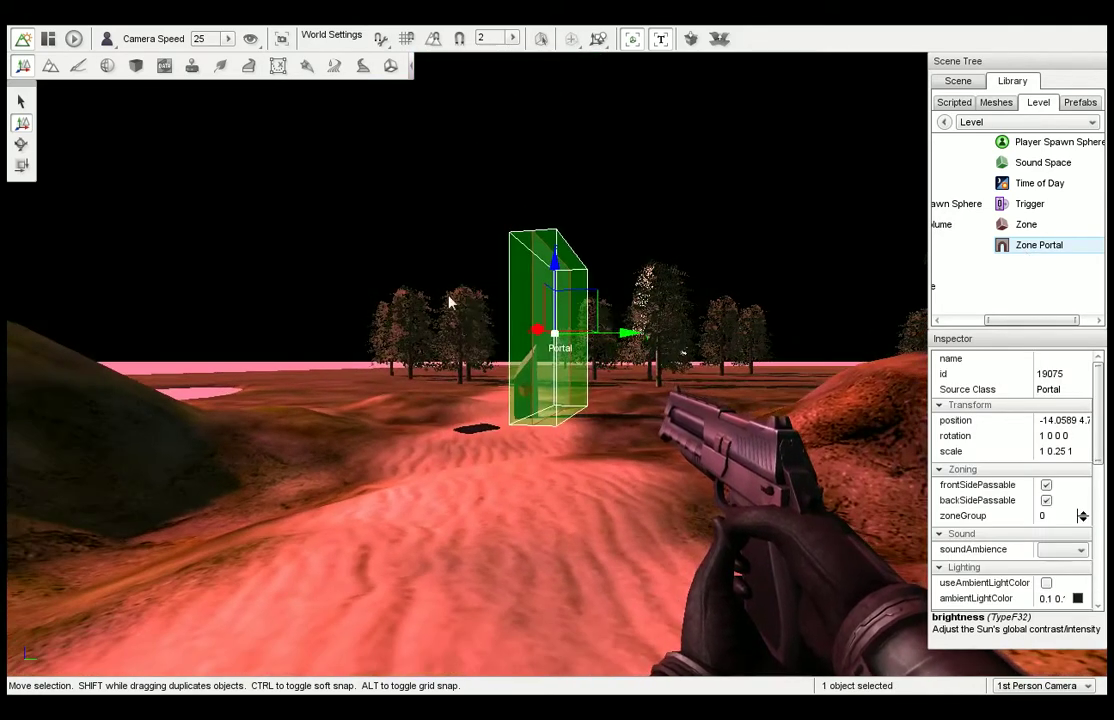
click(22, 165)
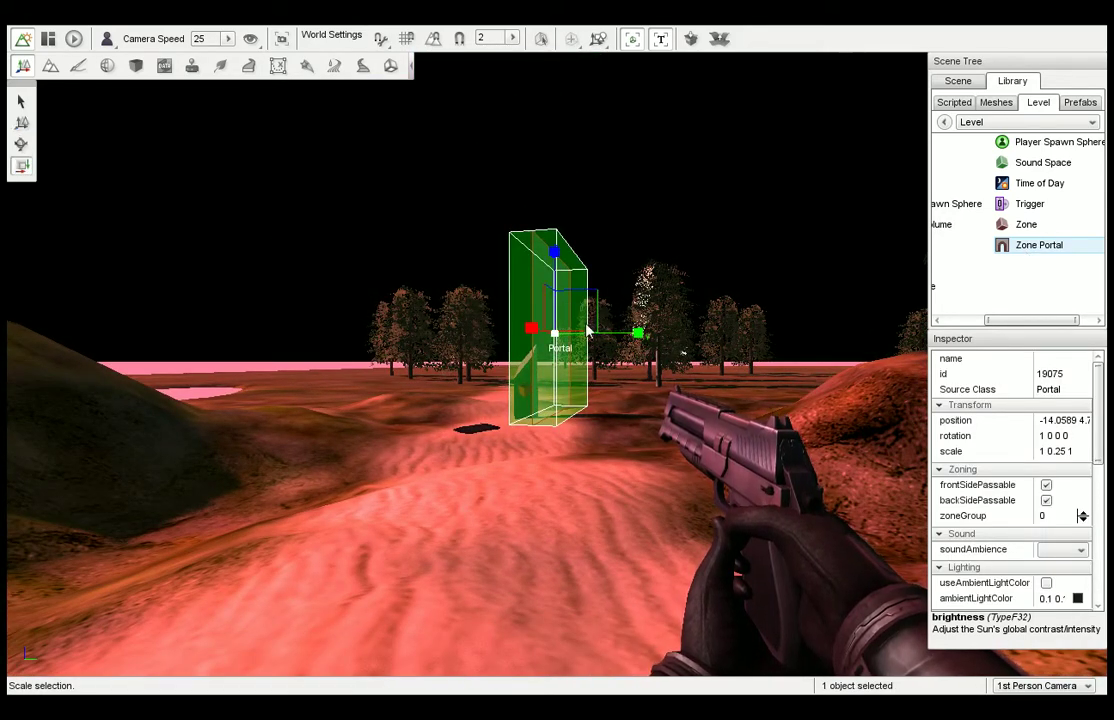
drag(530, 287, 1008, 338)
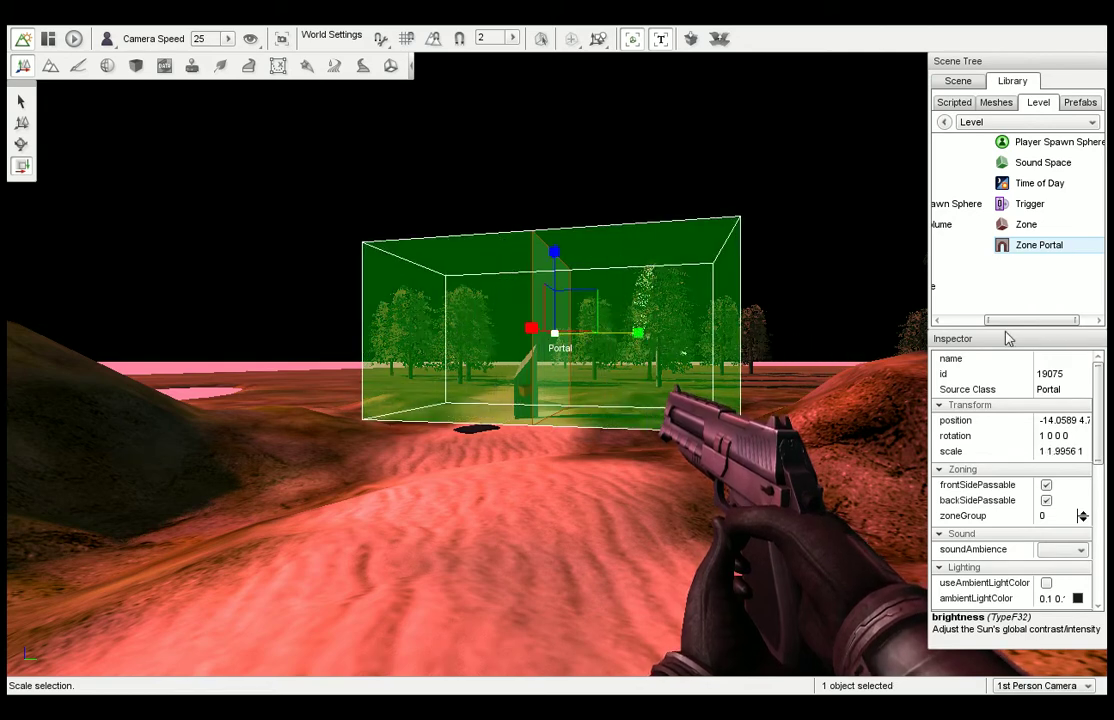
drag(557, 348, 314, 260)
drag(628, 354, 720, 330)
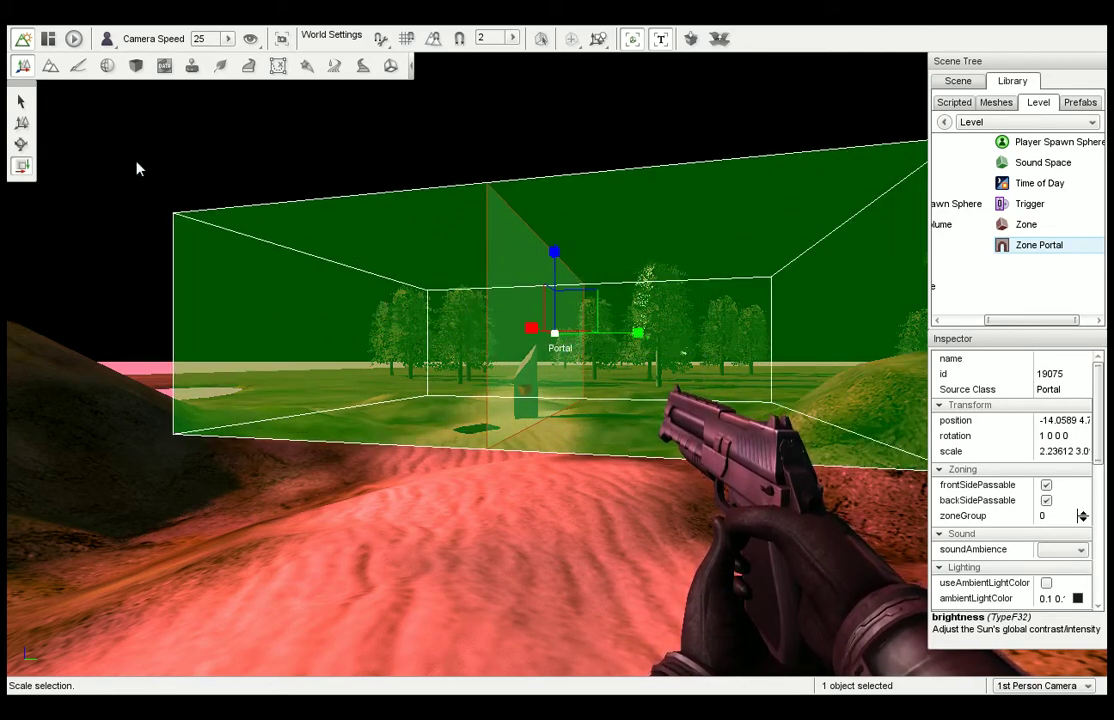
Step: Rotate the portal about 77 degrees around Z to line up with the path and lower it into the ground
click(22, 145)
drag(576, 334, 512, 318)
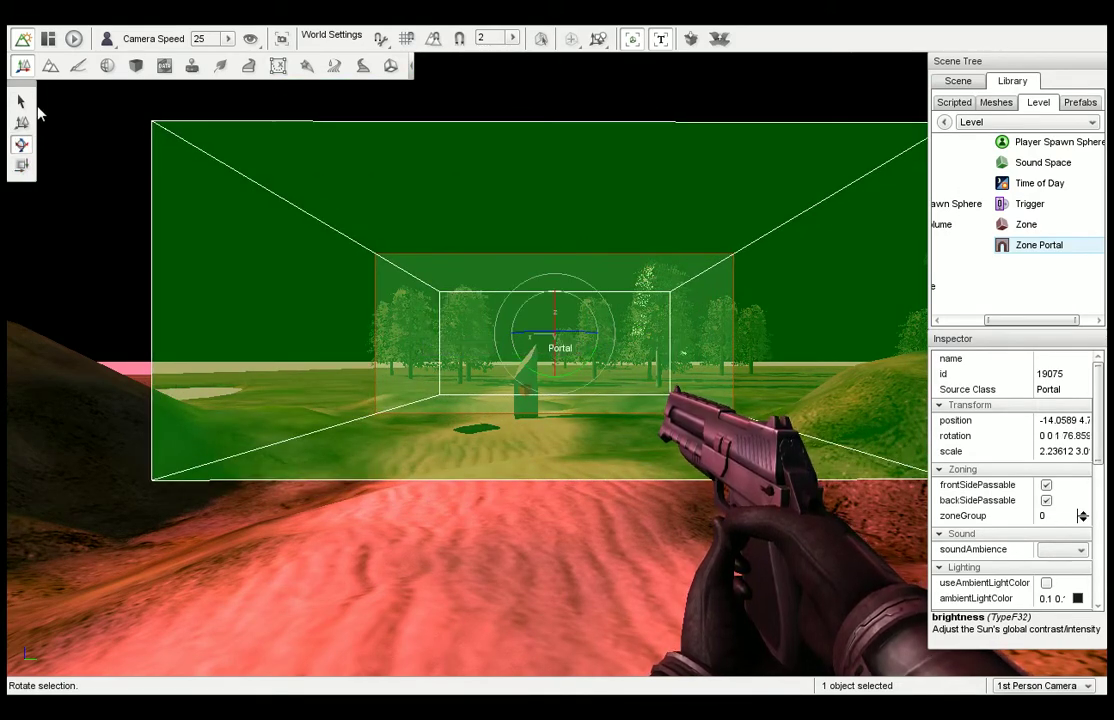
click(22, 122)
drag(562, 281, 562, 135)
Step: Scale the lowered portal vertically so that it stands taller over the sandy path
click(21, 165)
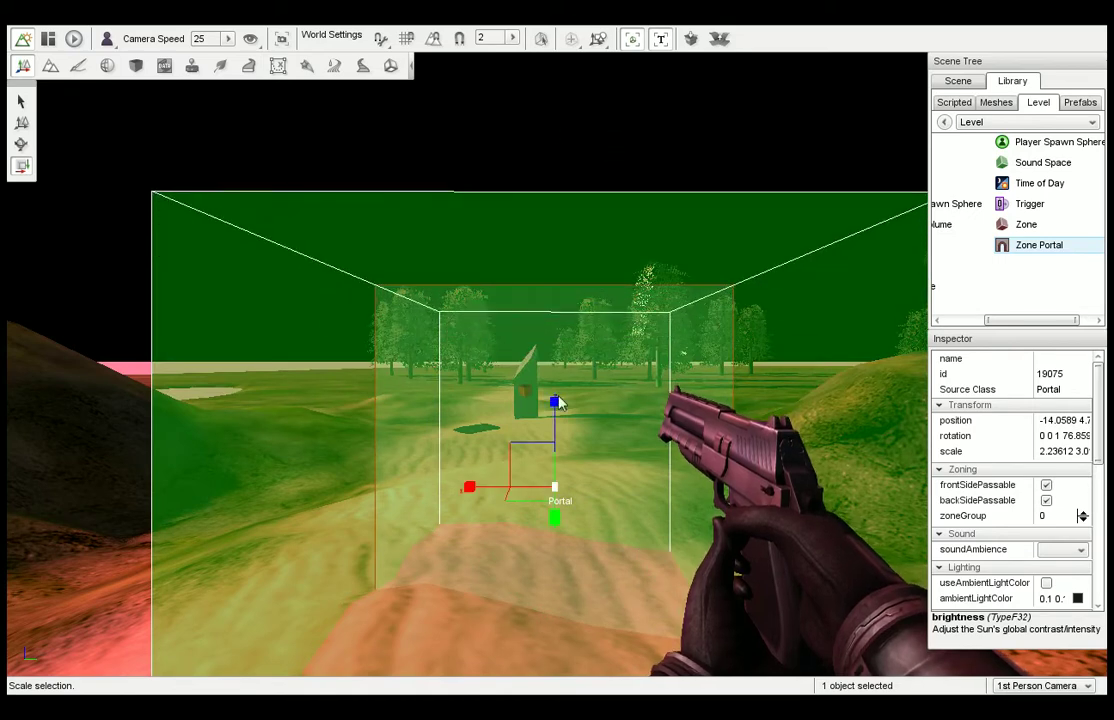
drag(556, 401, 555, 246)
key(s)
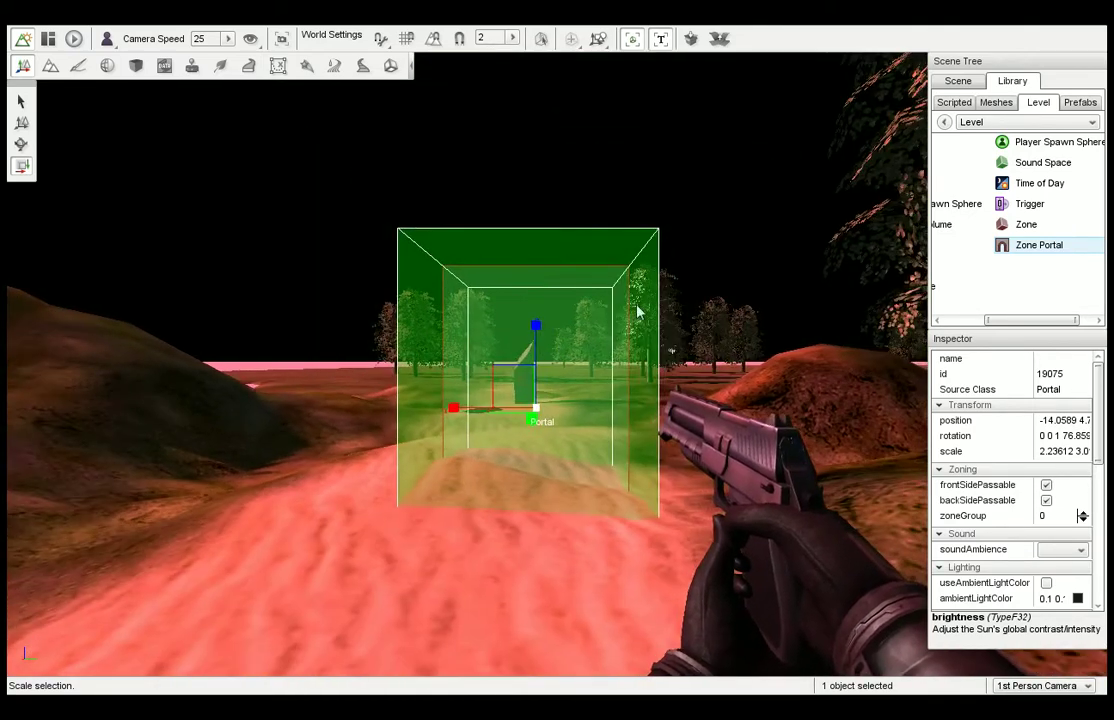
click(728, 254)
click(537, 410)
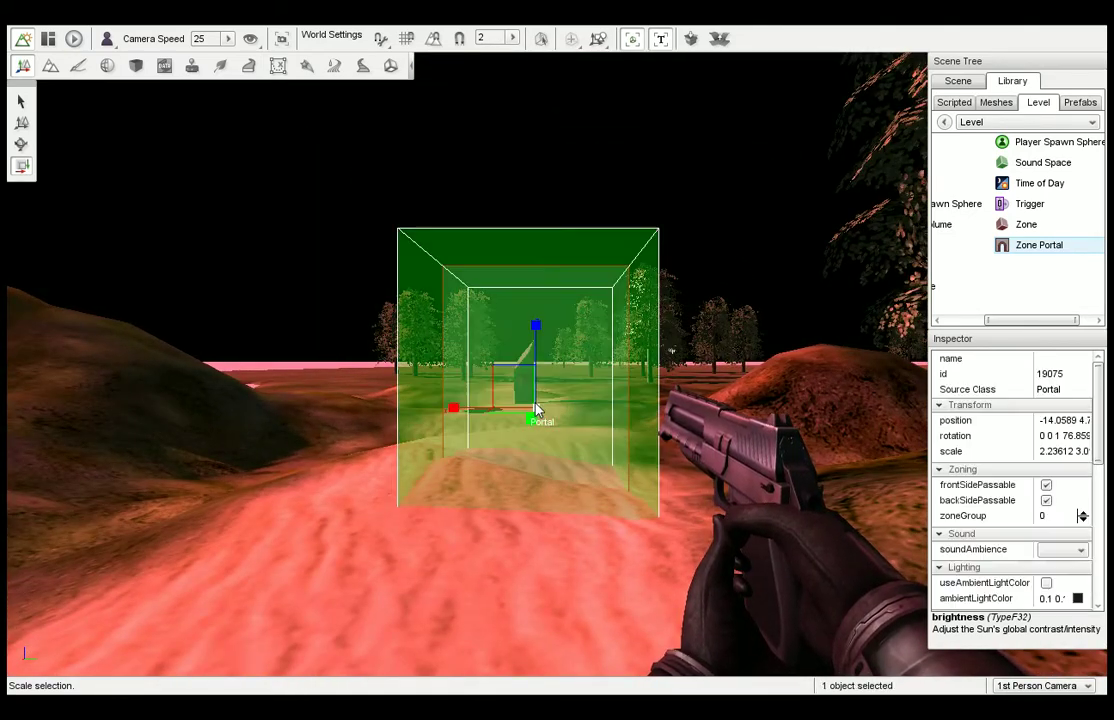
Step: Walk in and out of the portal and look around to compare which scene objects render inside and outside it
key(w)
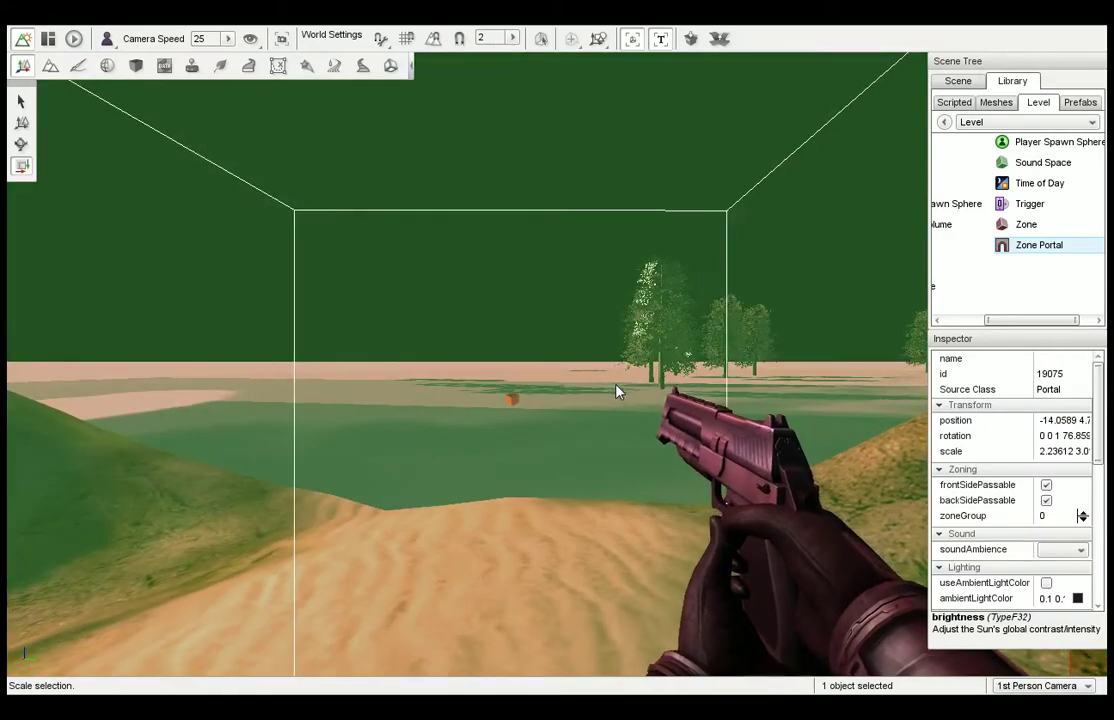
mouse_move(604, 380)
right_down()
mouse_move(107, 380)
mouse_move(622, 380)
right_up()
key(s)
key(a)
key(a)
key(a)
key(d)
key(d)
key(s)
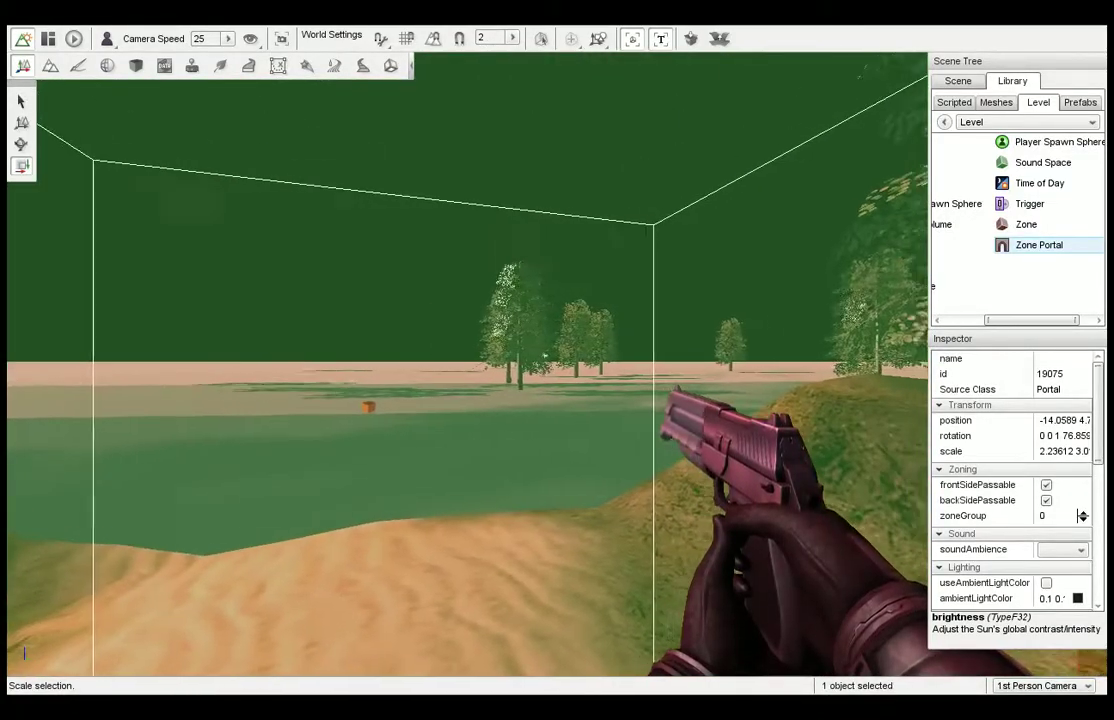
key(s)
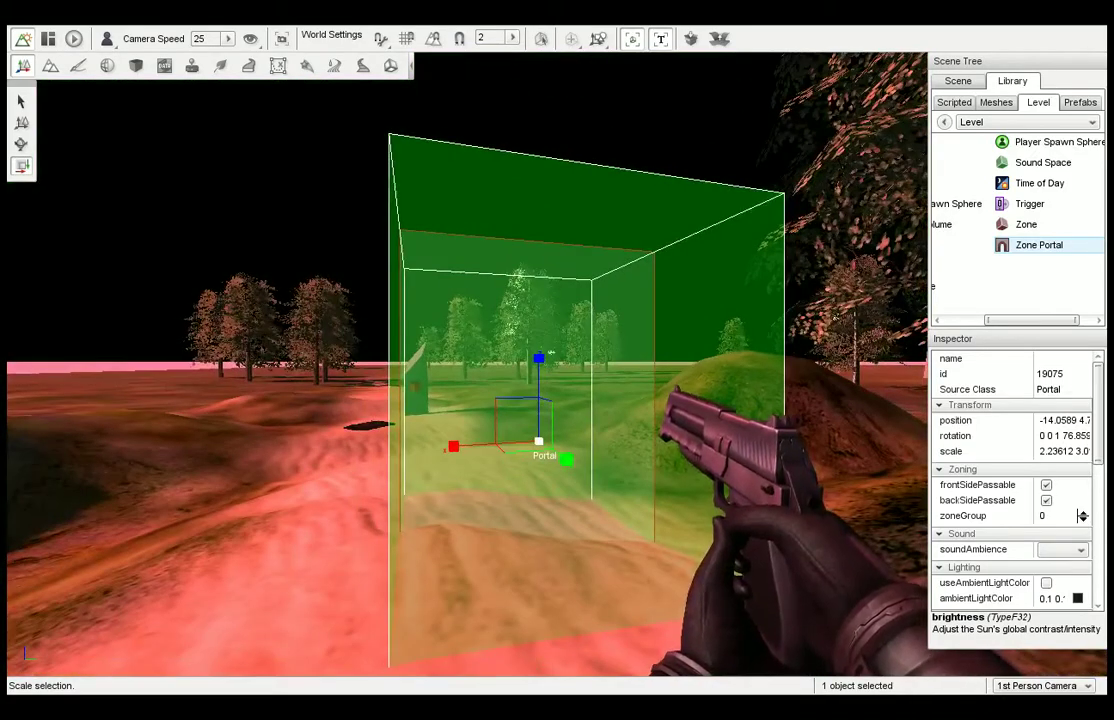
key(w)
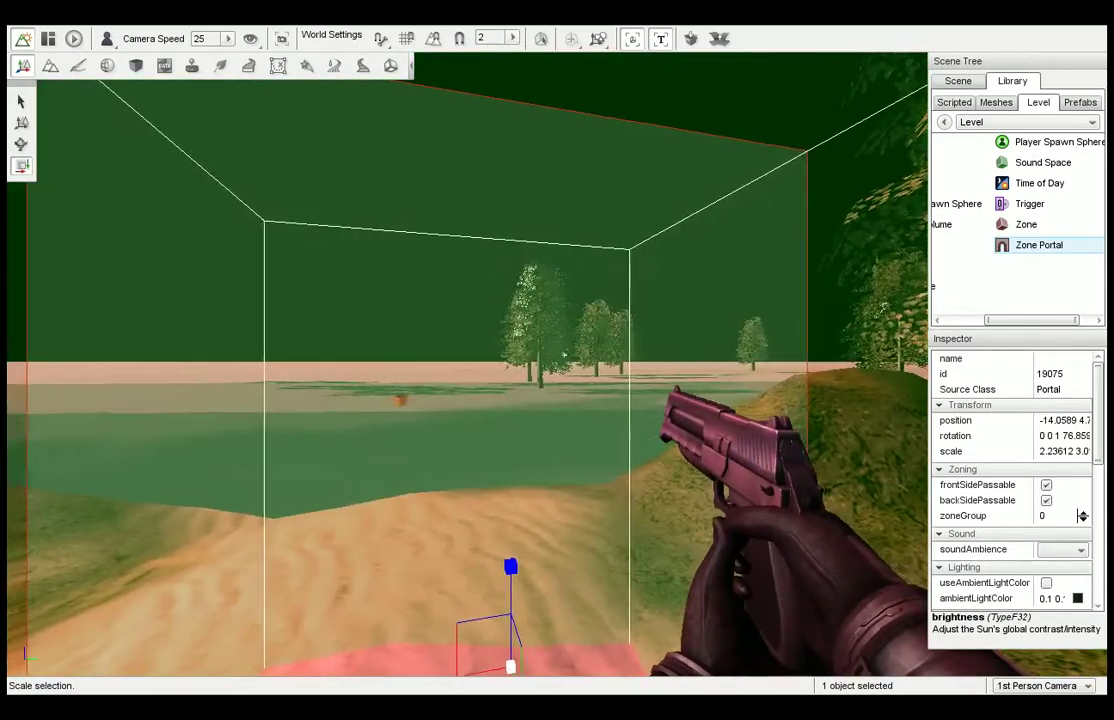
right_drag(467, 380, 598, 383)
right_drag(517, 388, 450, 445)
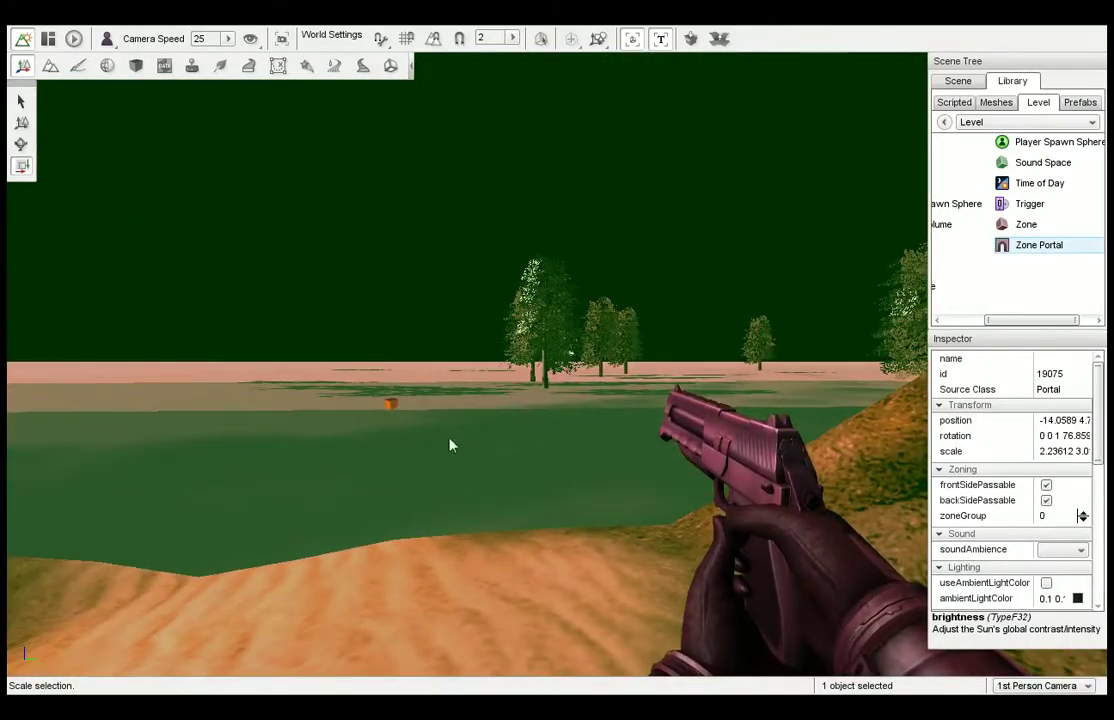
right_drag(597, 391, 398, 407)
key(w)
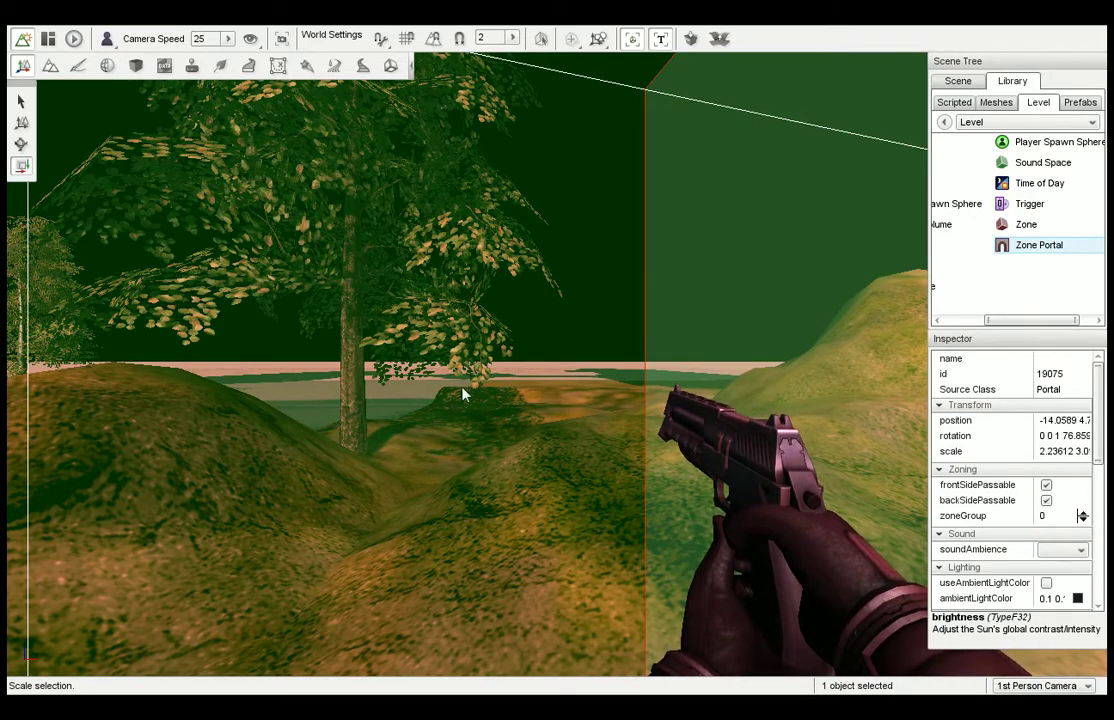
right_drag(465, 393, 630, 398)
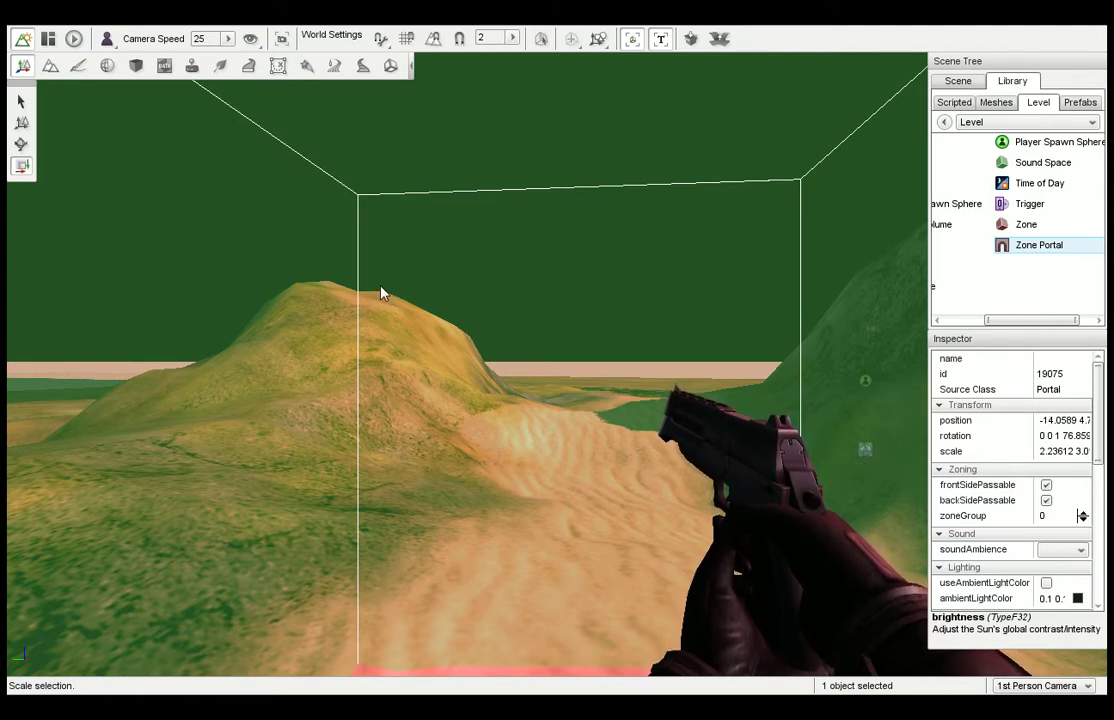
key(s)
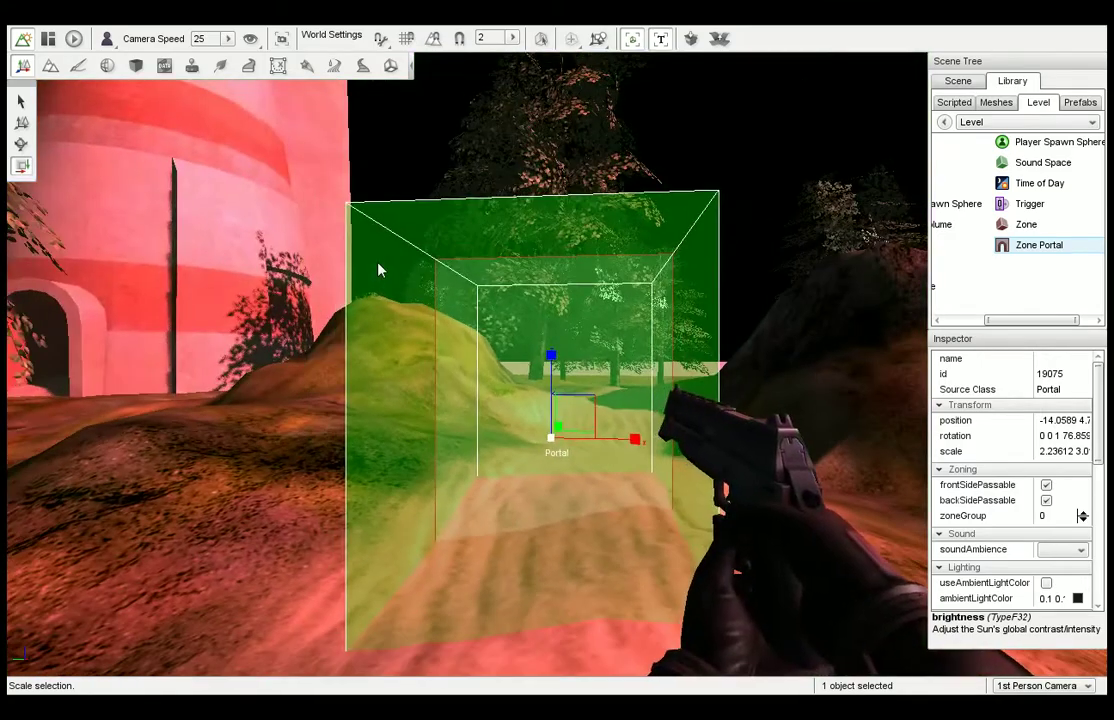
key(w)
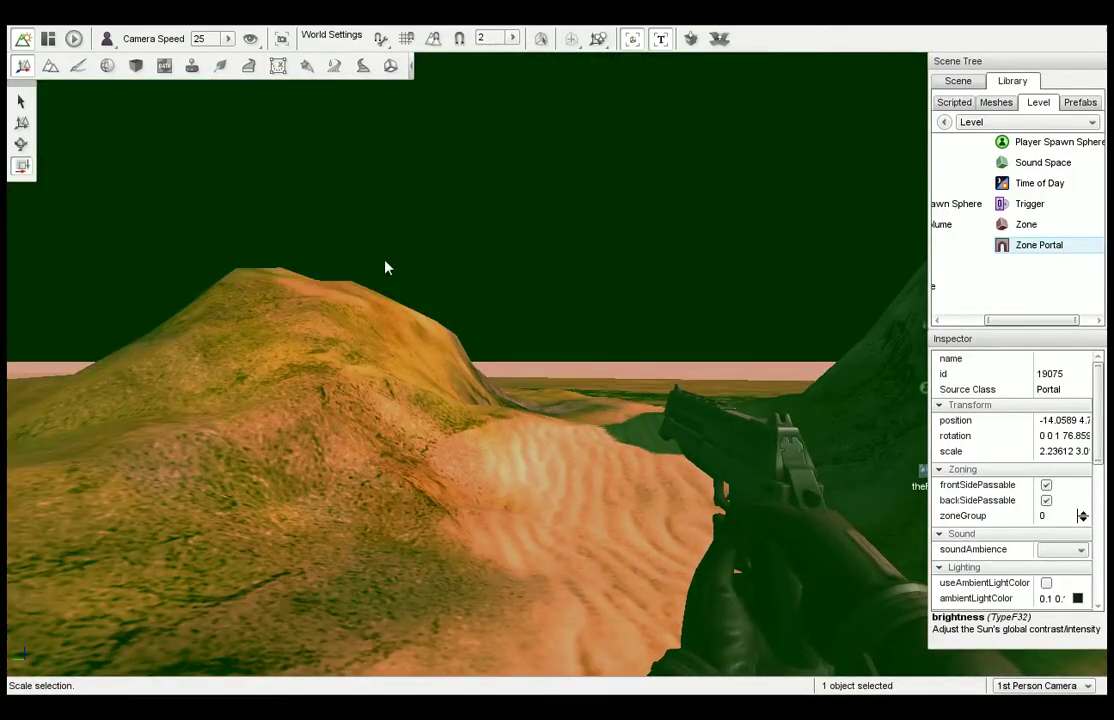
key(s)
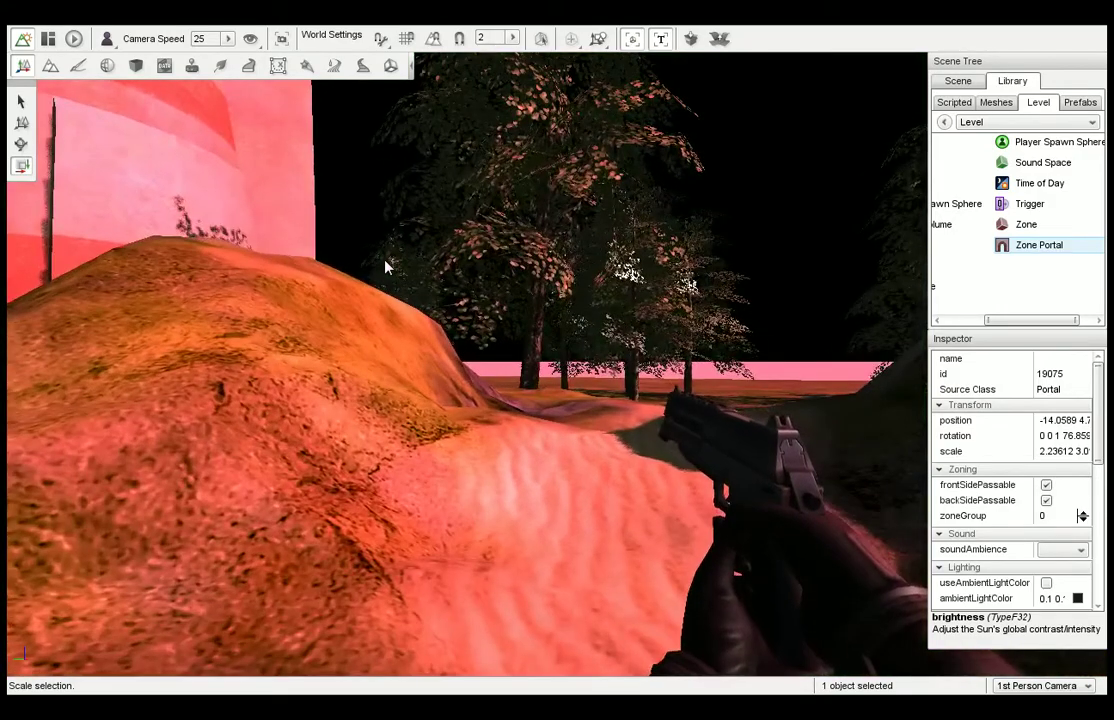
key(w)
key(s)
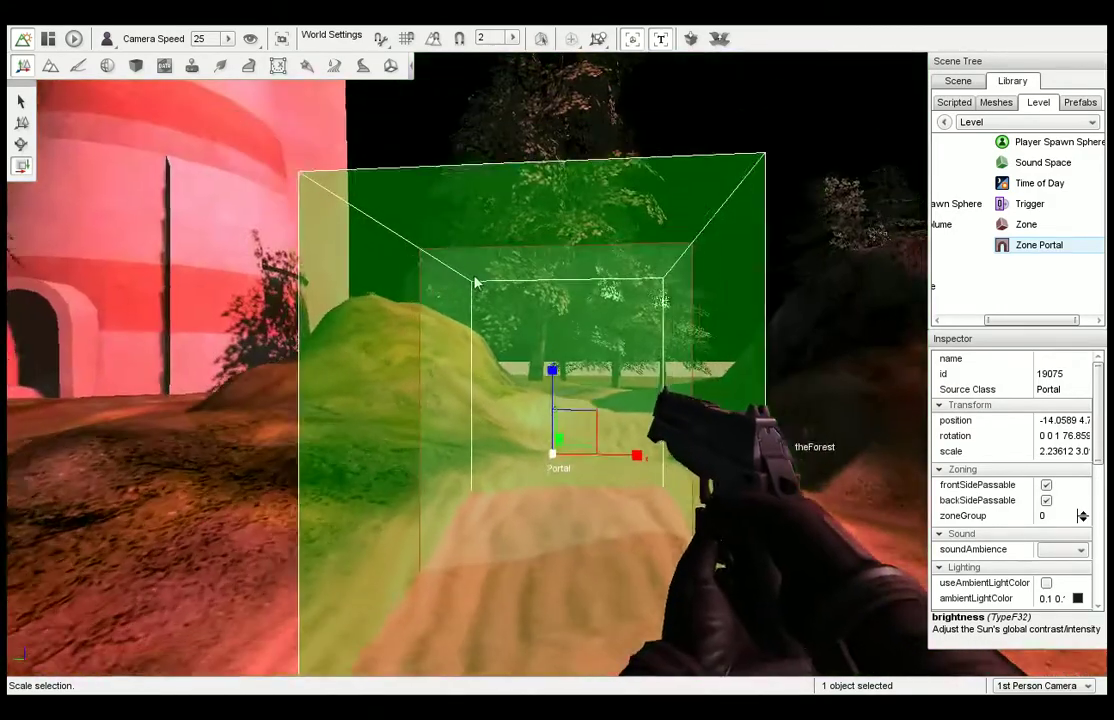
Step: Delete the portal from the scene and add a Zone from the Level category in its place
click(958, 80)
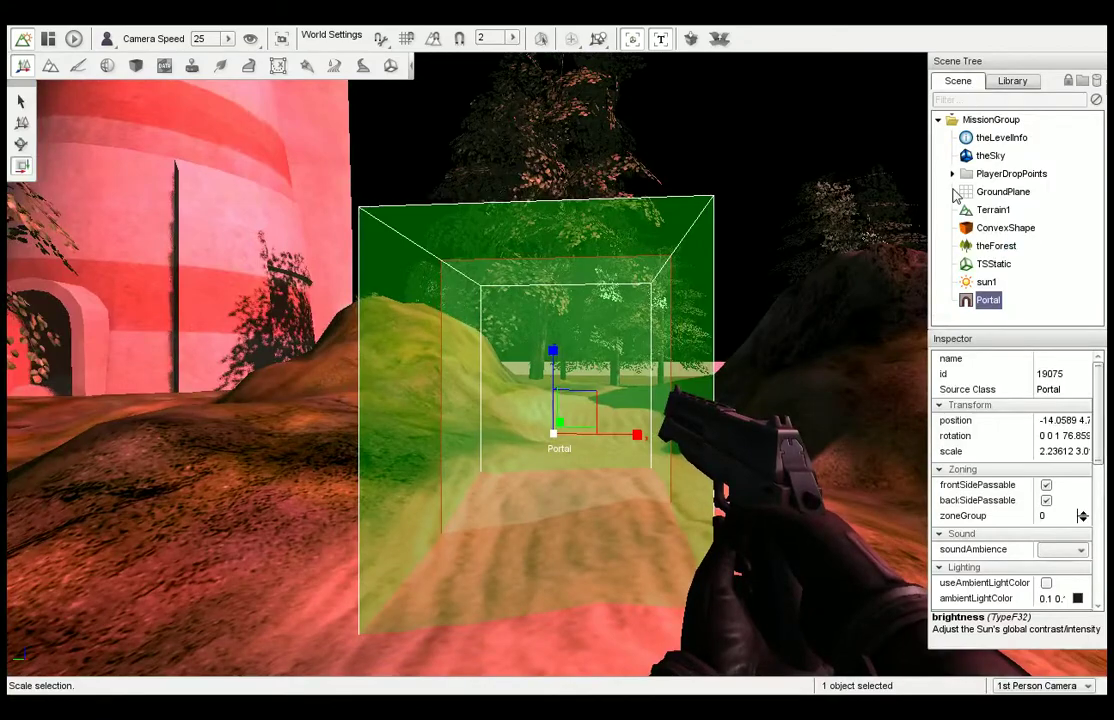
key(Delete)
click(1012, 80)
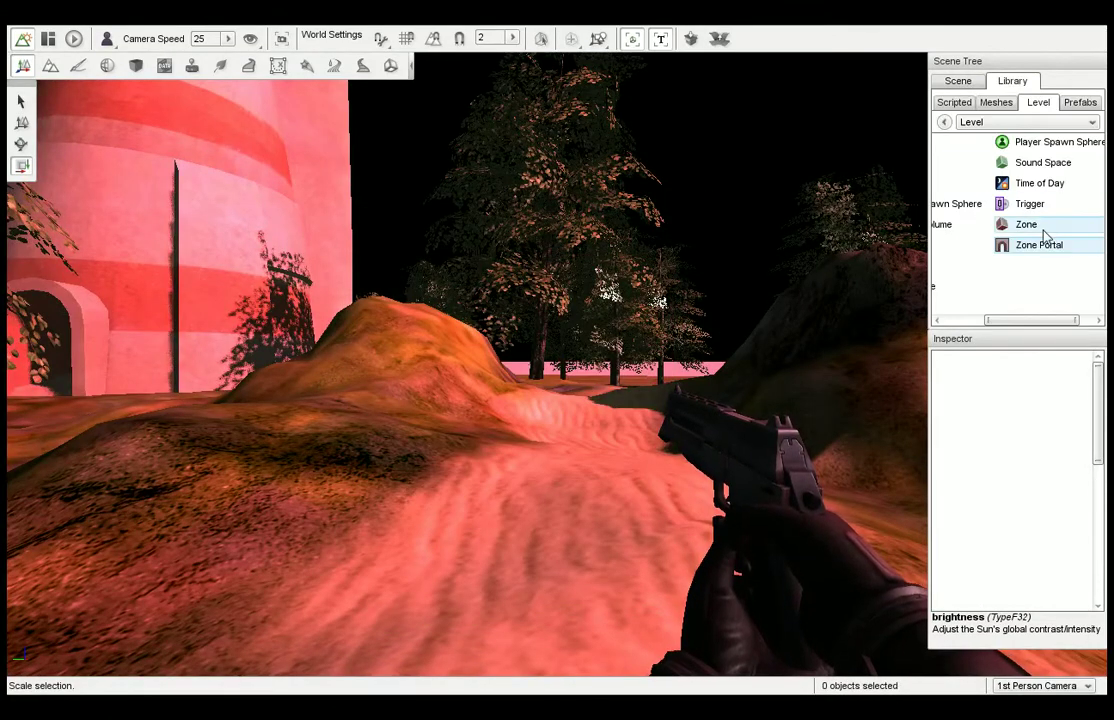
double_click(1045, 233)
key(w)
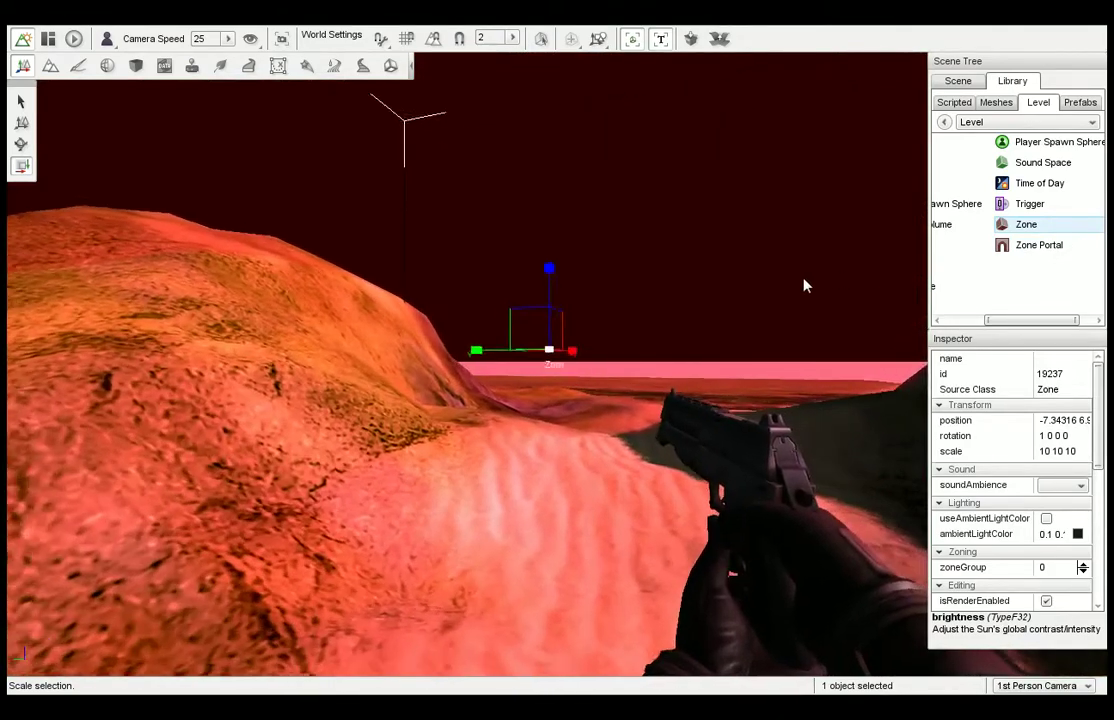
mouse_move(803, 286)
right_down()
mouse_move(1068, 290)
mouse_move(900, 305)
mouse_move(990, 300)
mouse_move(975, 295)
mouse_move(975, 265)
mouse_move(806, 286)
right_up()
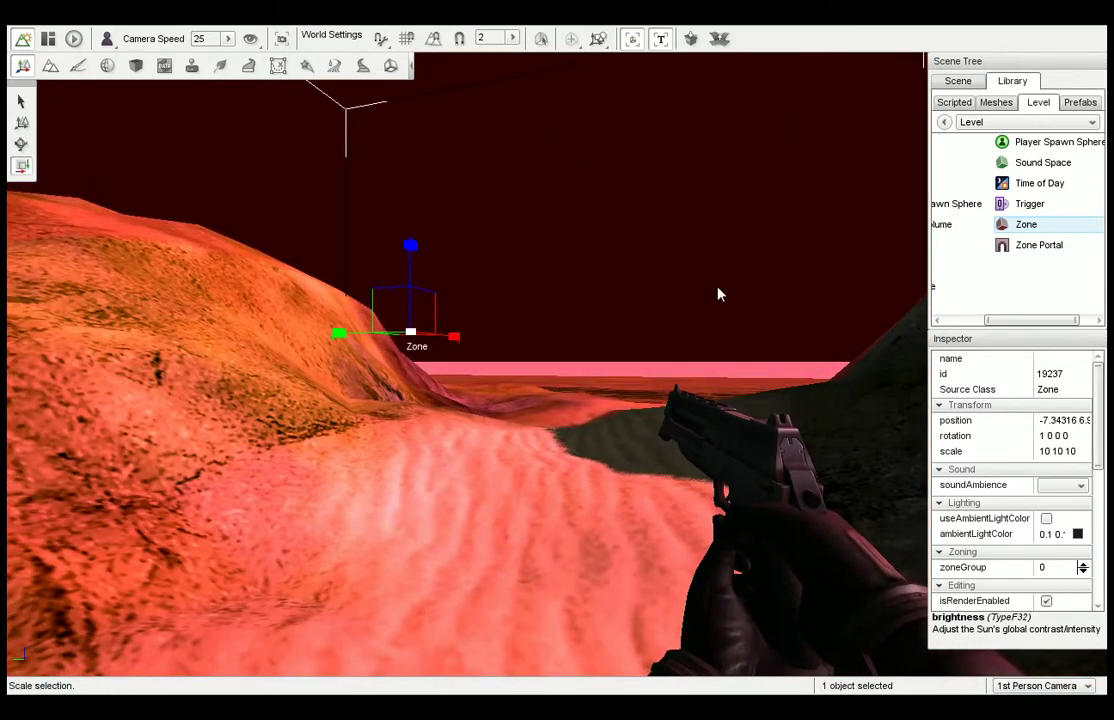
key(s)
right_drag(731, 292, 789, 292)
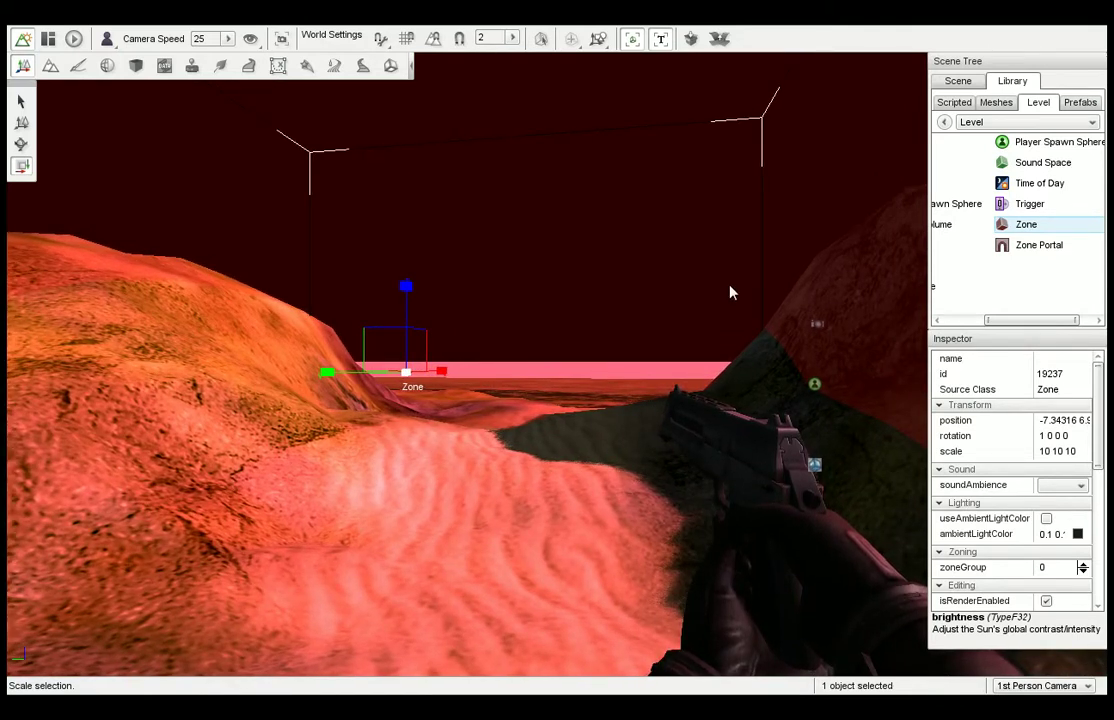
Step: Walk through the new zone and look around to examine how the surrounding objects render inside and outside it
right_drag(731, 292, 7, 292)
key(w)
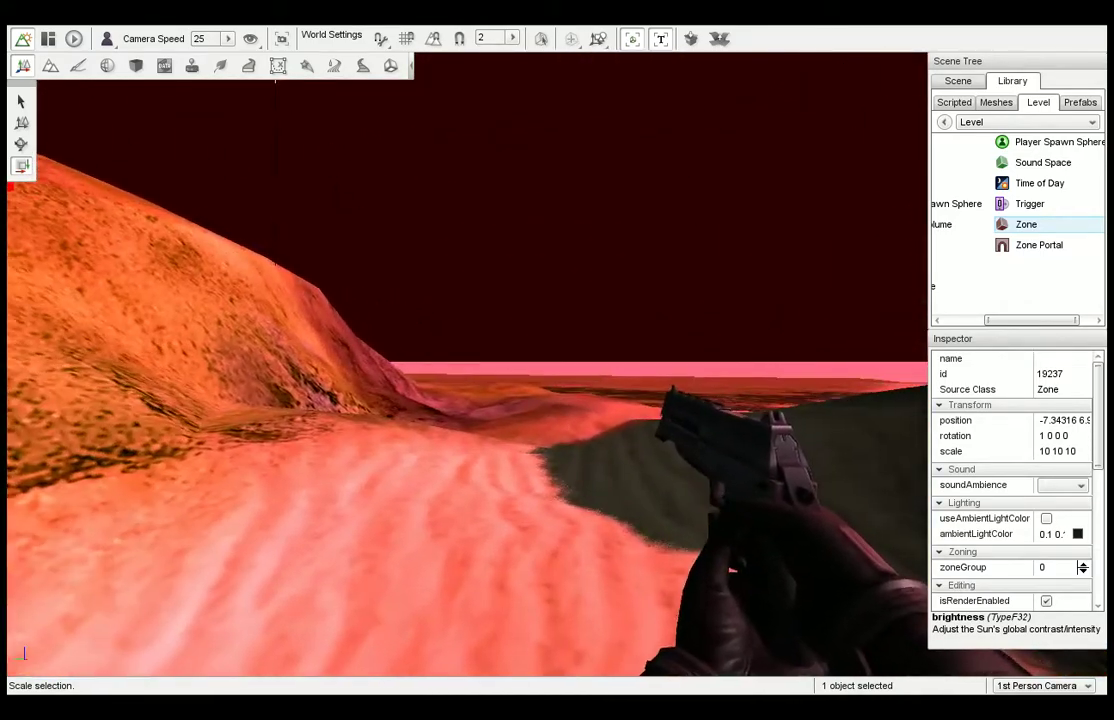
key(w)
right_drag(731, 292, 215, 292)
key(w)
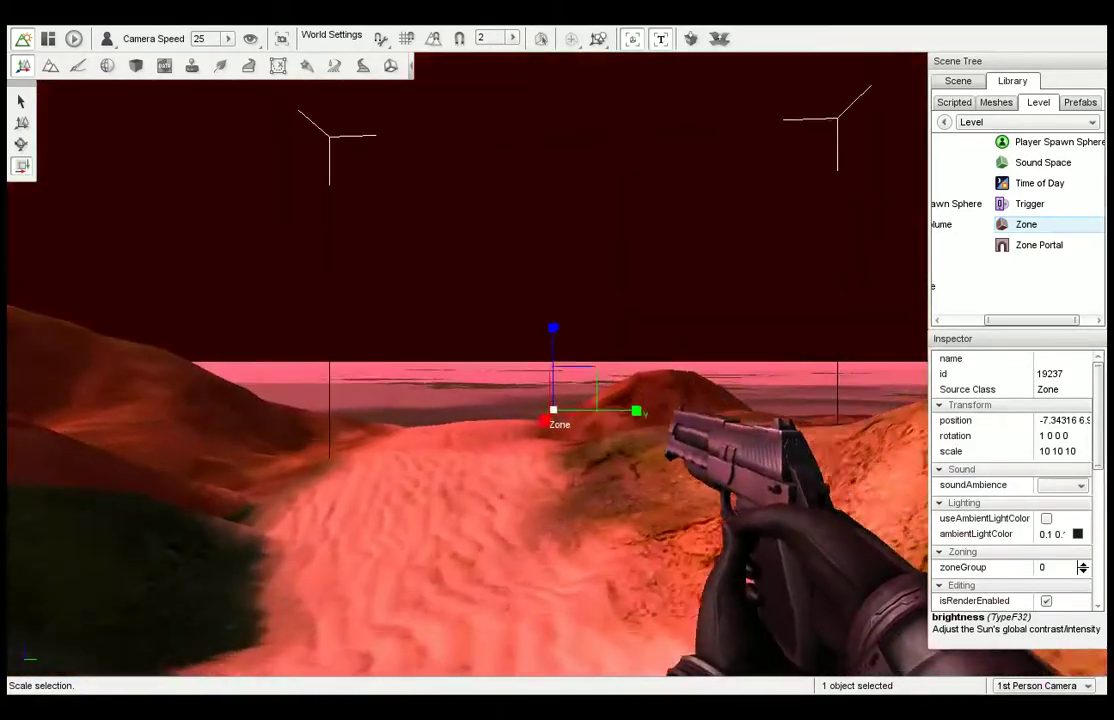
key(w)
right_drag(560, 292, 30, 292)
key(s)
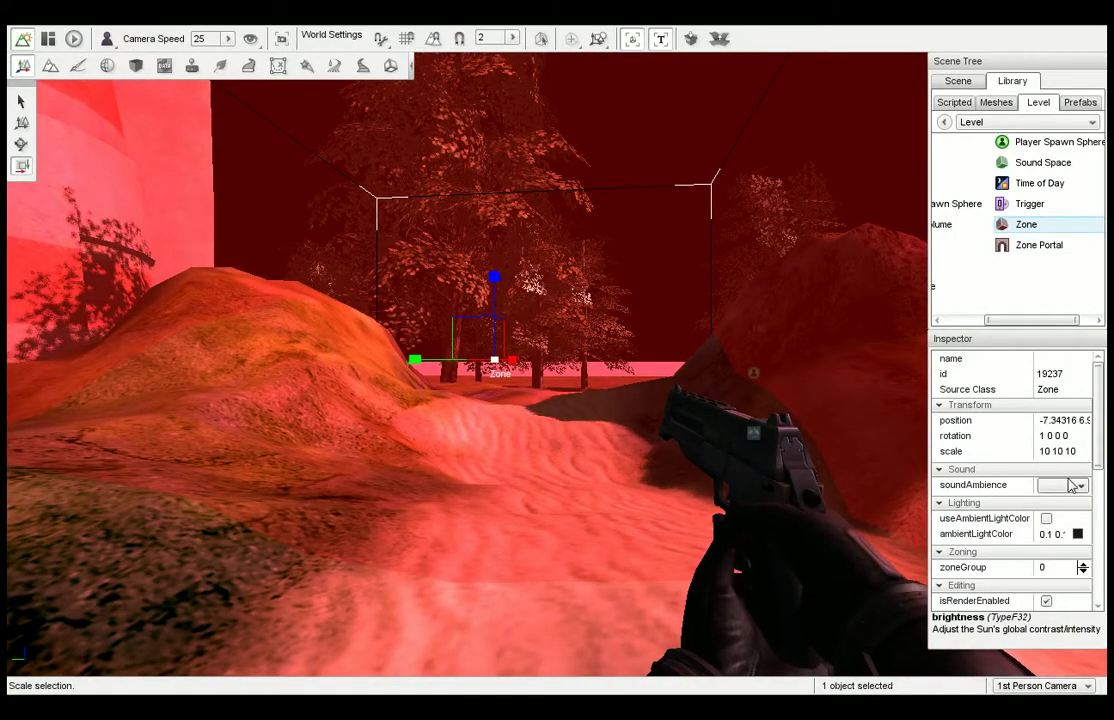
Step: Look through the zone's soundAmbience choices and its other inspector properties
click(1081, 486)
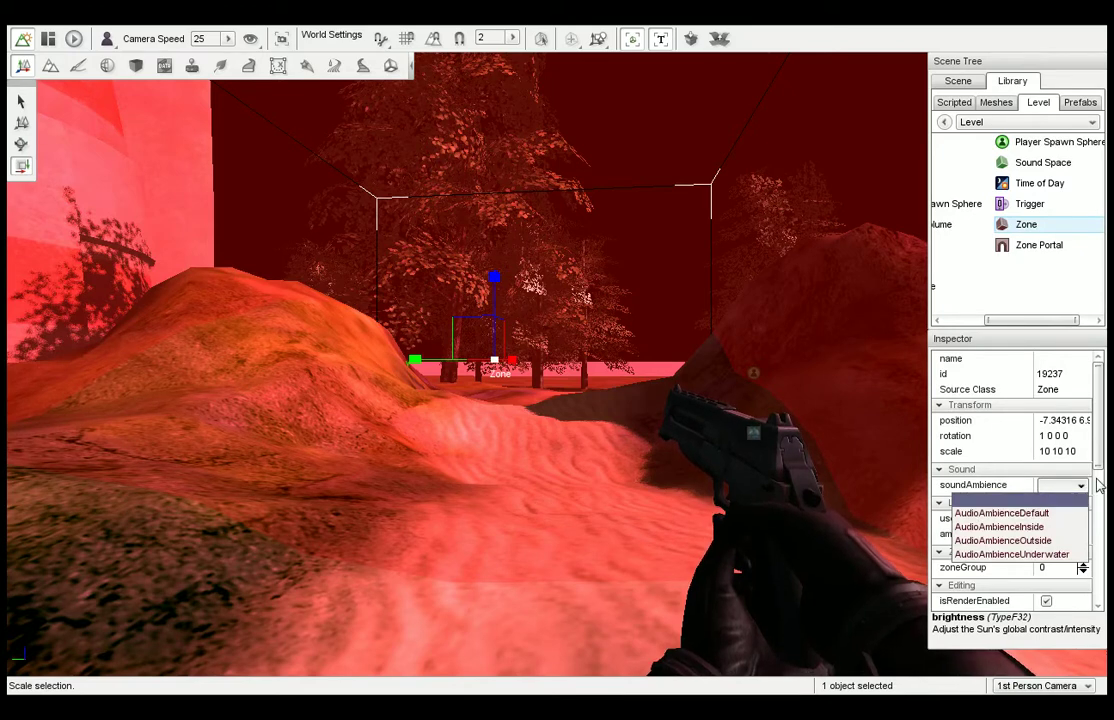
click(1098, 473)
drag(1098, 456, 1097, 421)
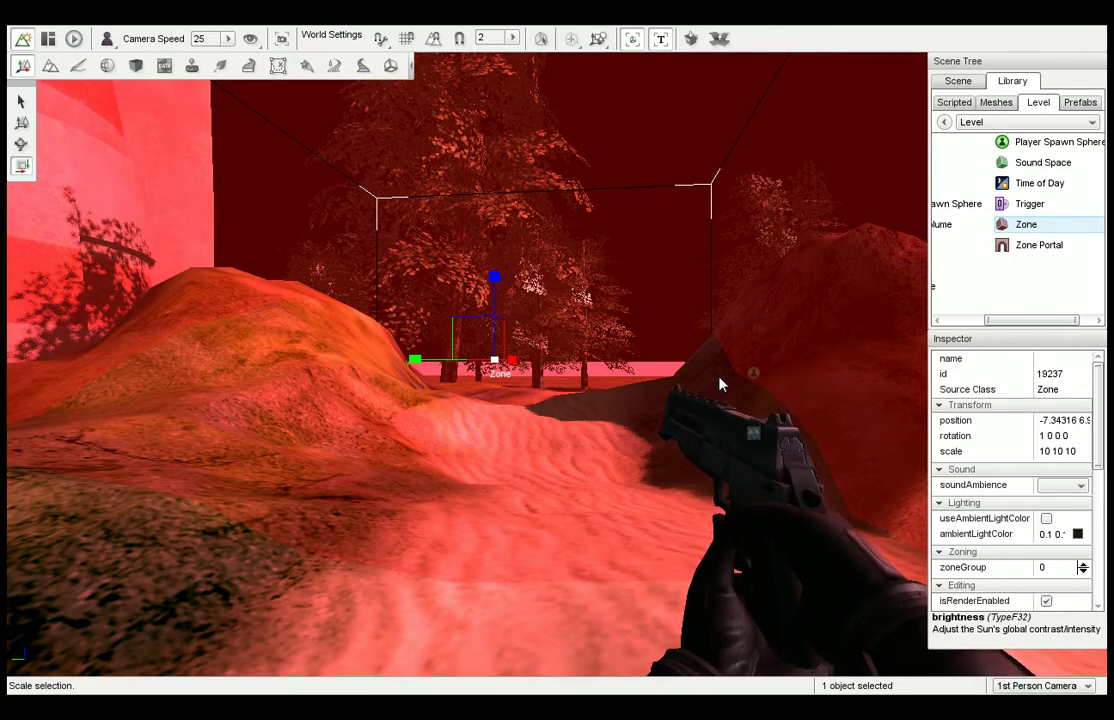
Step: Replace the zone with a Physical Zone named test from the Level category
key(Delete)
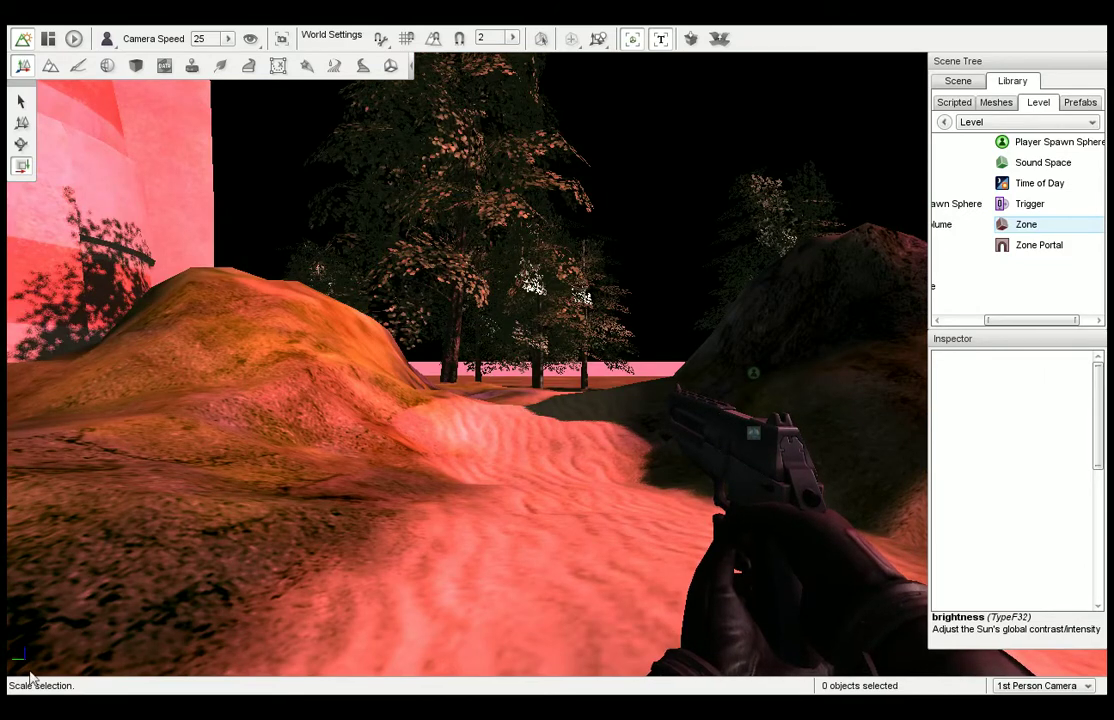
click(966, 321)
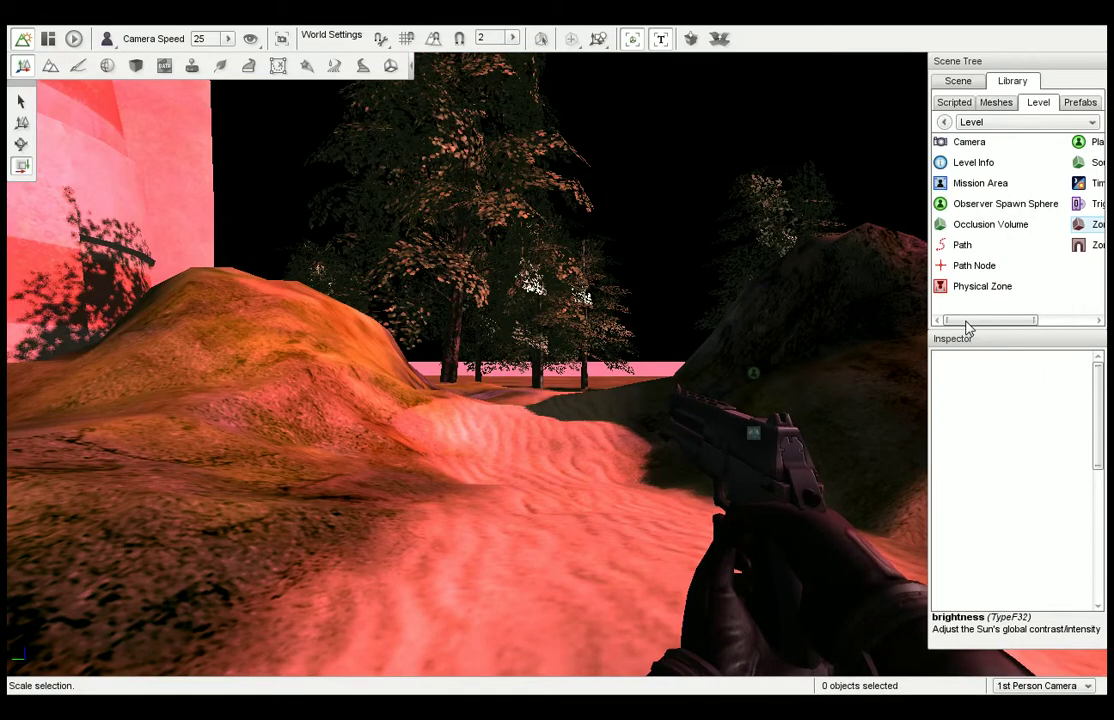
double_click(969, 288)
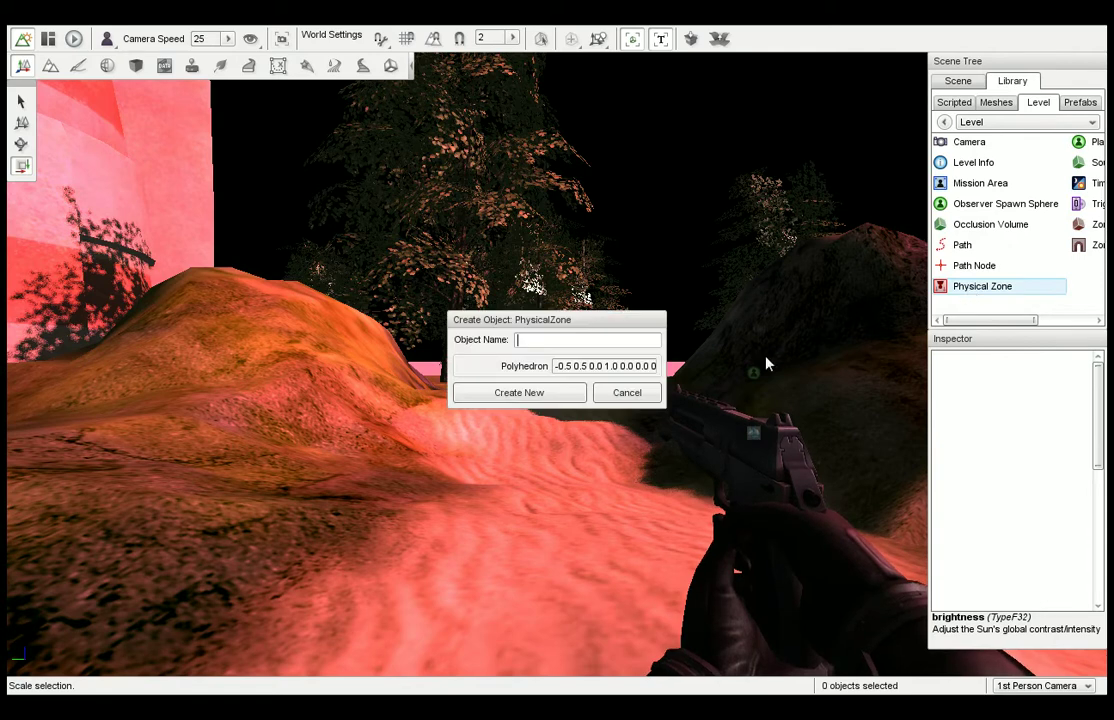
text(T)
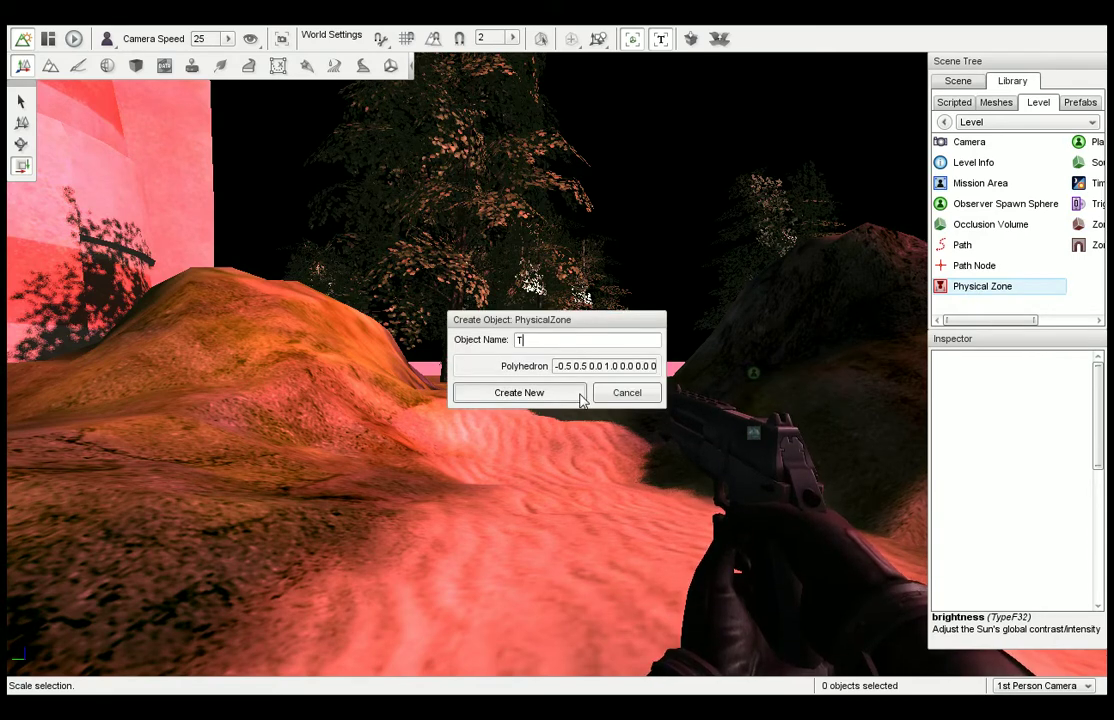
text(est)
click(581, 395)
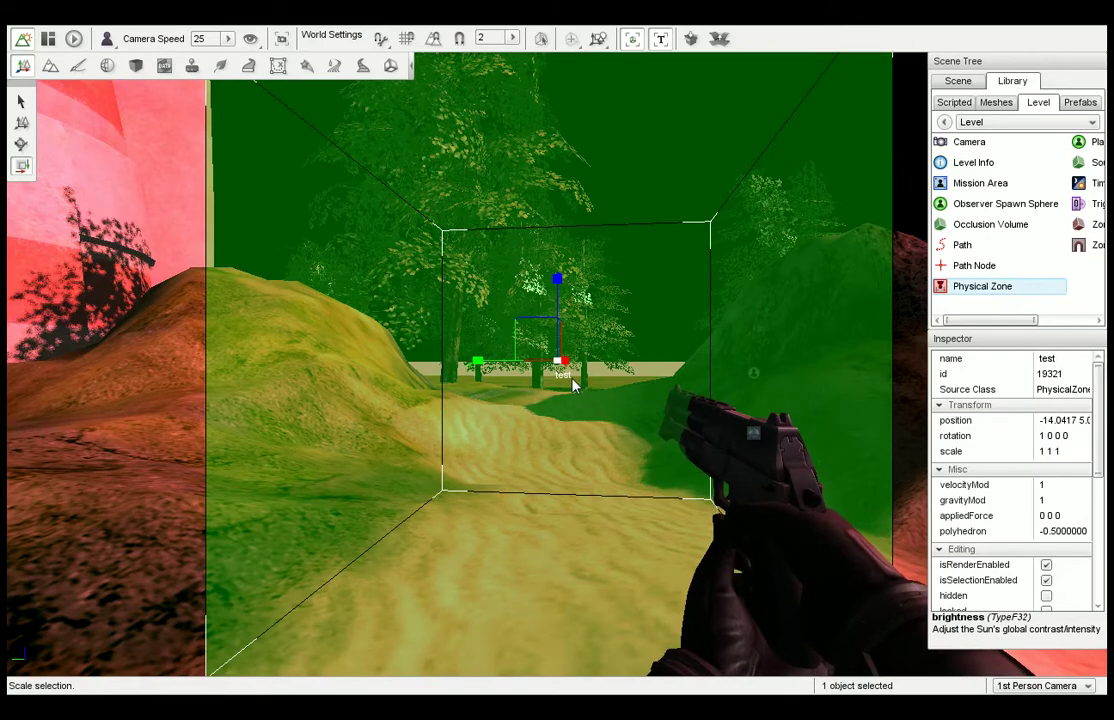
Step: Lower the test physical zone until it rests in the sandy path
key(s)
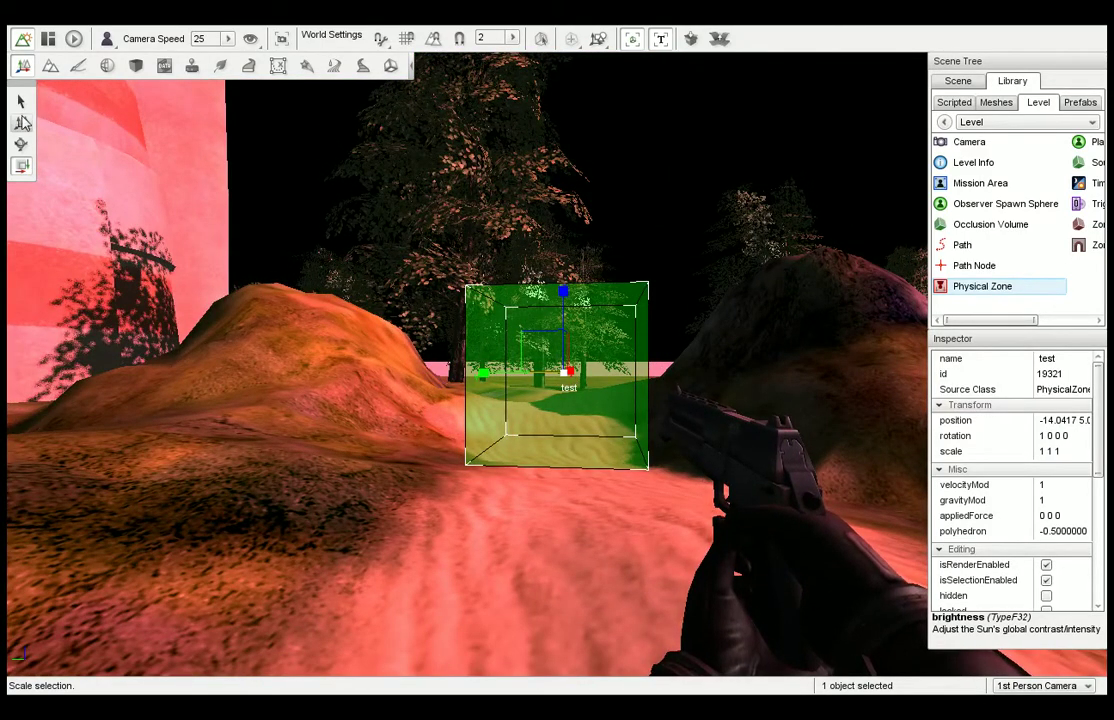
click(22, 123)
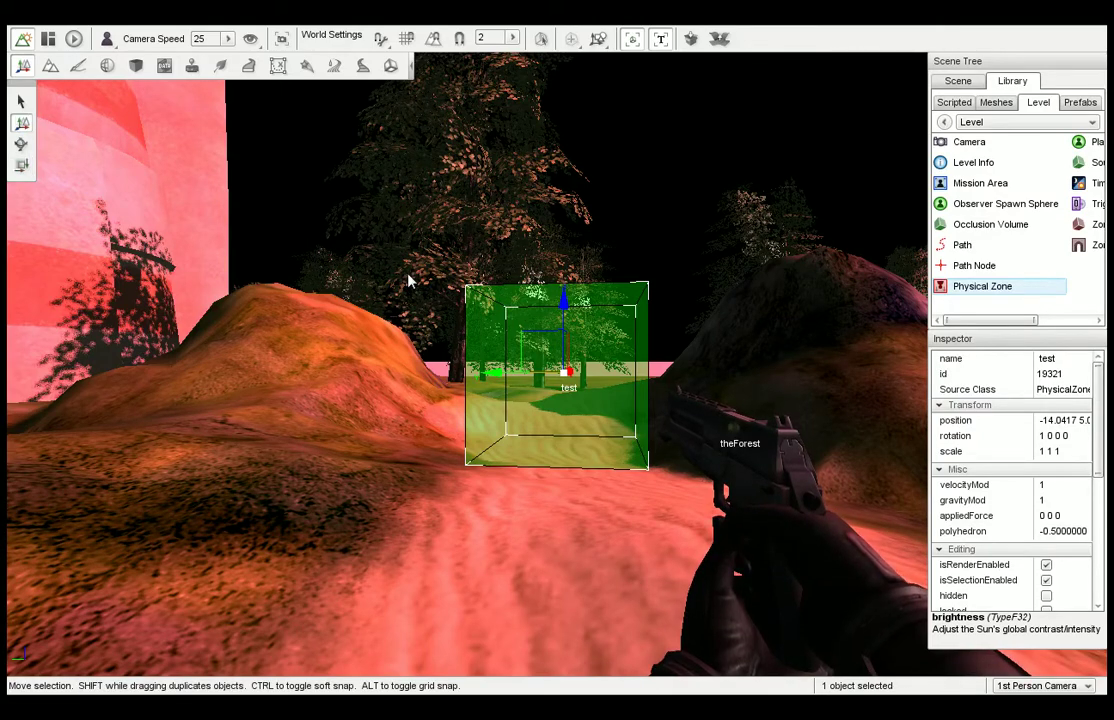
drag(567, 300, 578, 417)
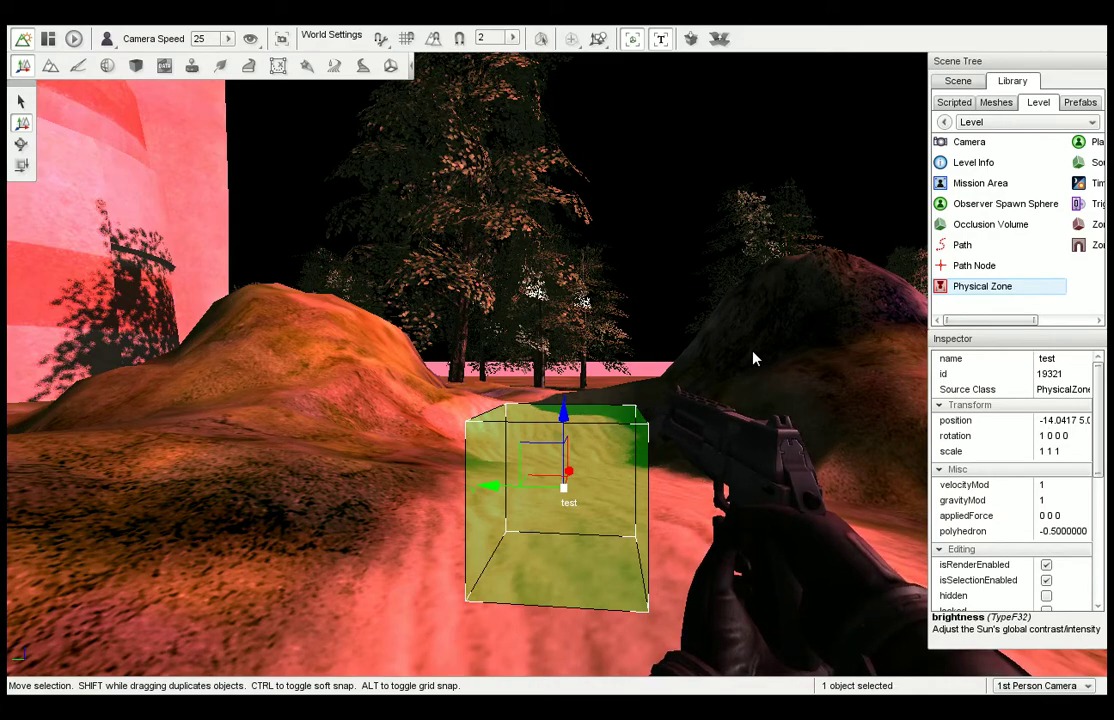
Step: Set the physical zone's gravityMod to -3 and try it out in play mode
key(s)
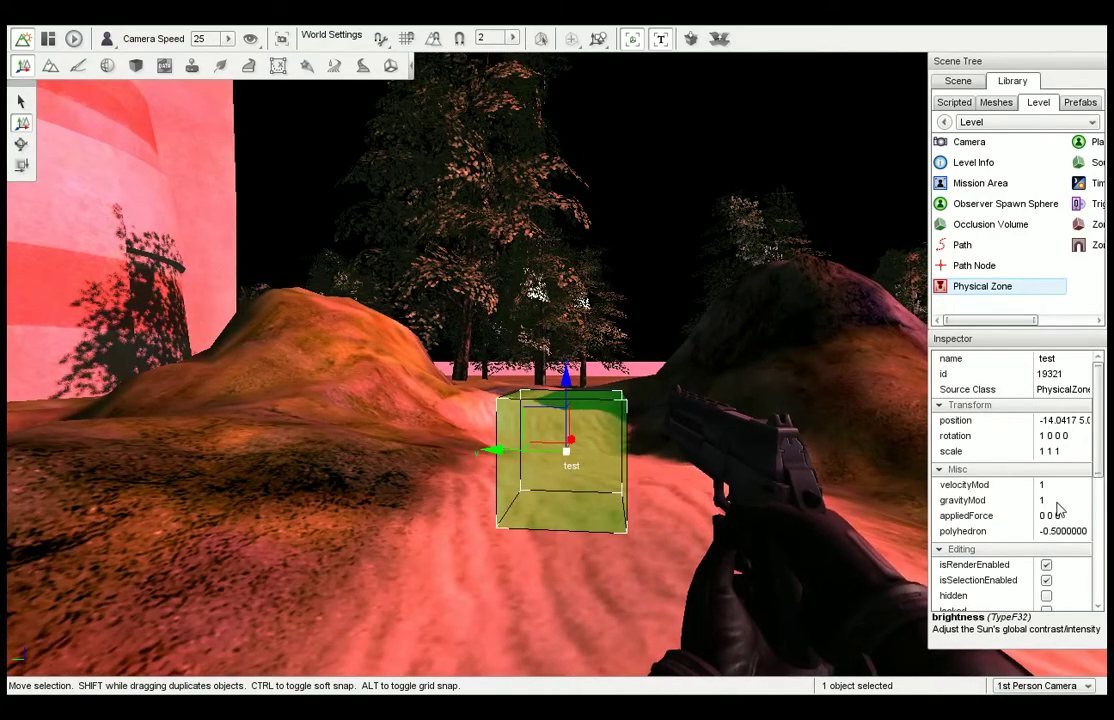
click(990, 501)
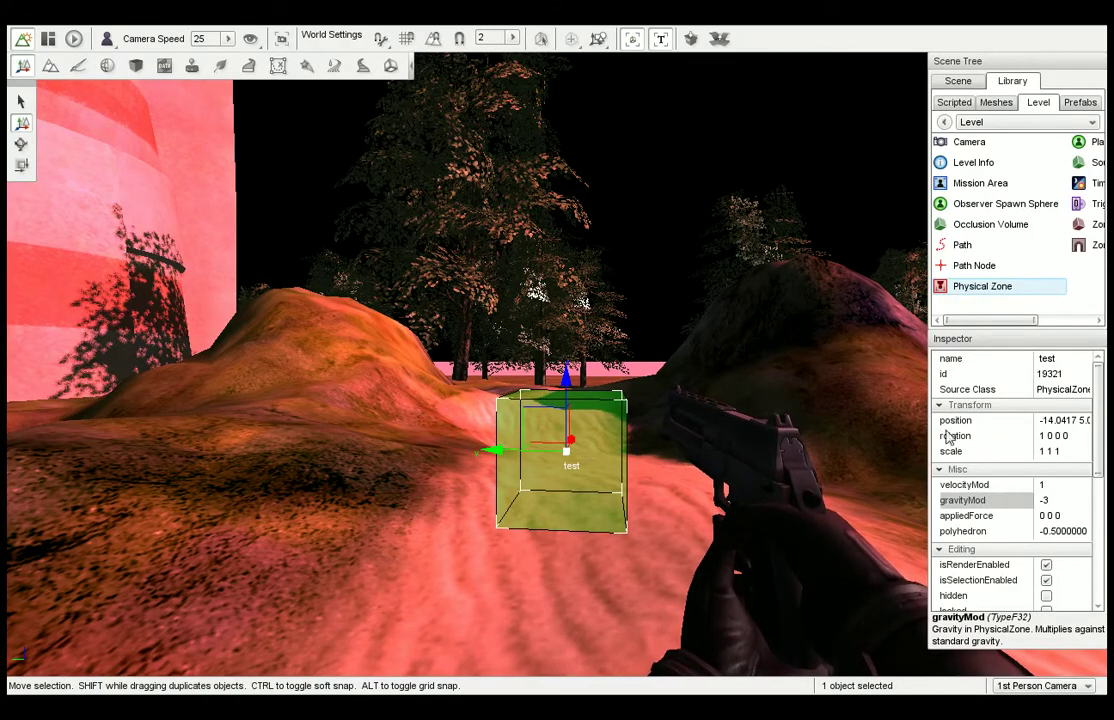
click(74, 38)
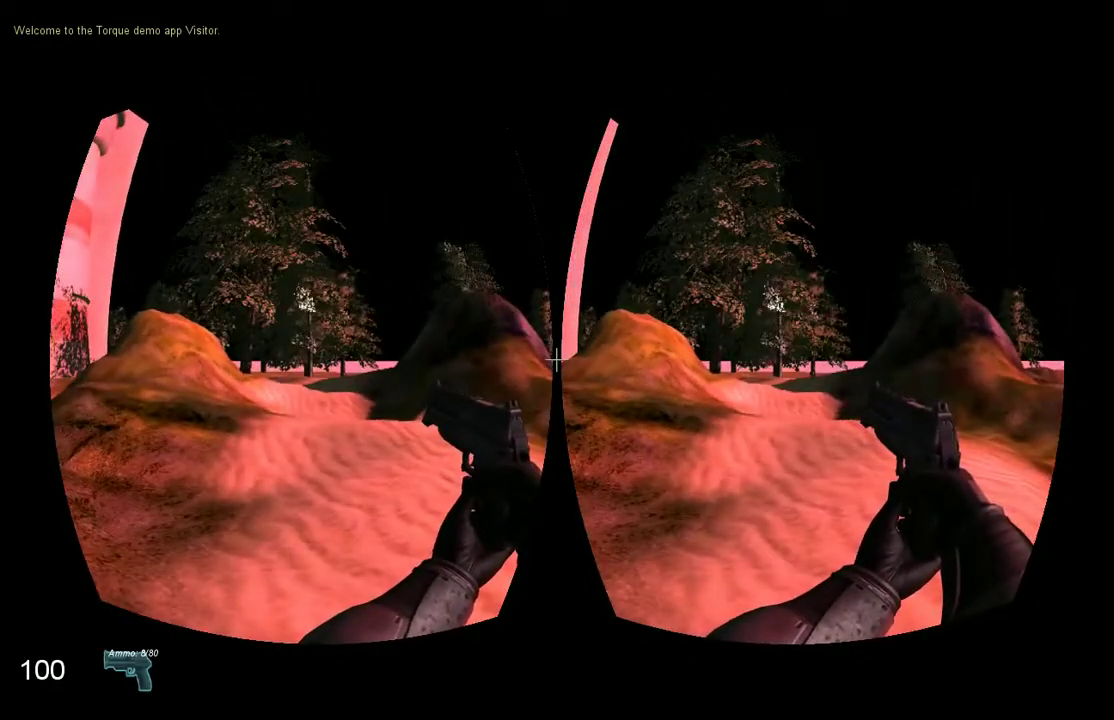
key(F11)
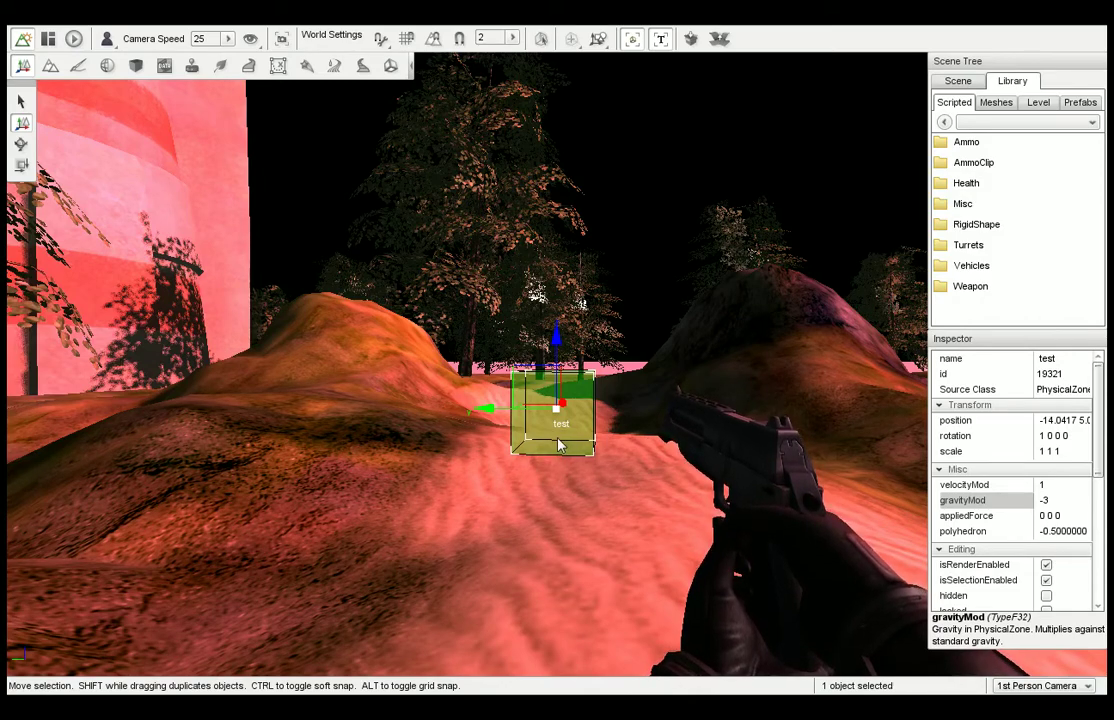
Step: Set the physical zone's gravityMod to -20 and walk into it in play mode to test the effect
key(w)
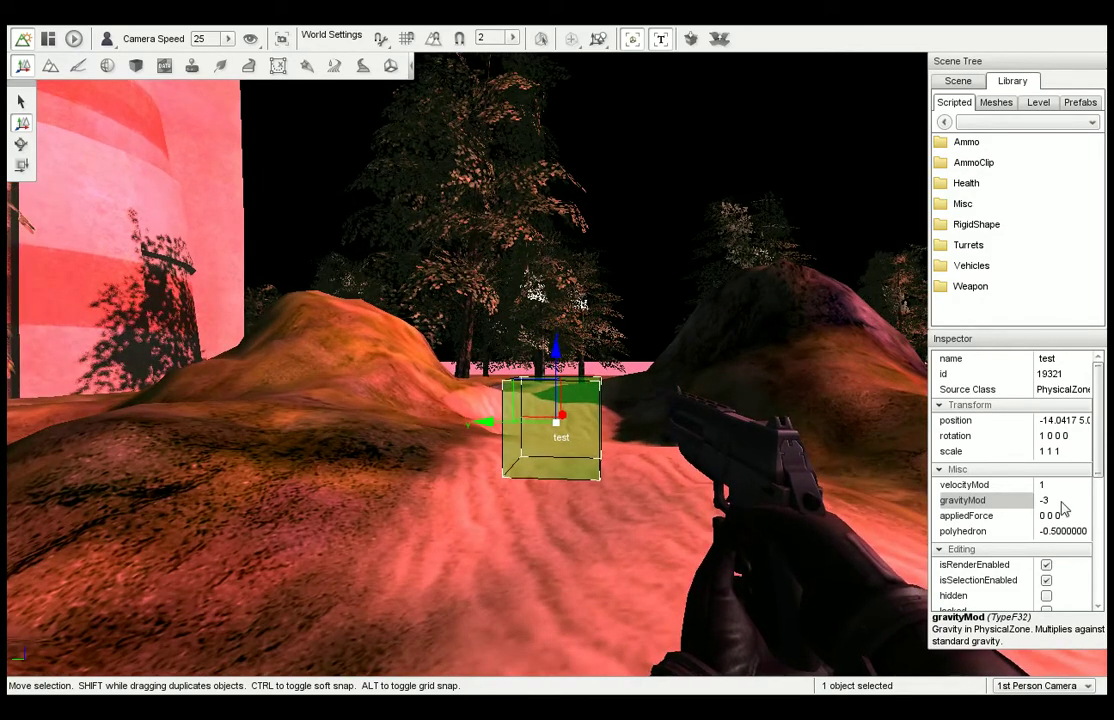
drag(1062, 503, 997, 502)
text(-20)
click(73, 38)
key(w)
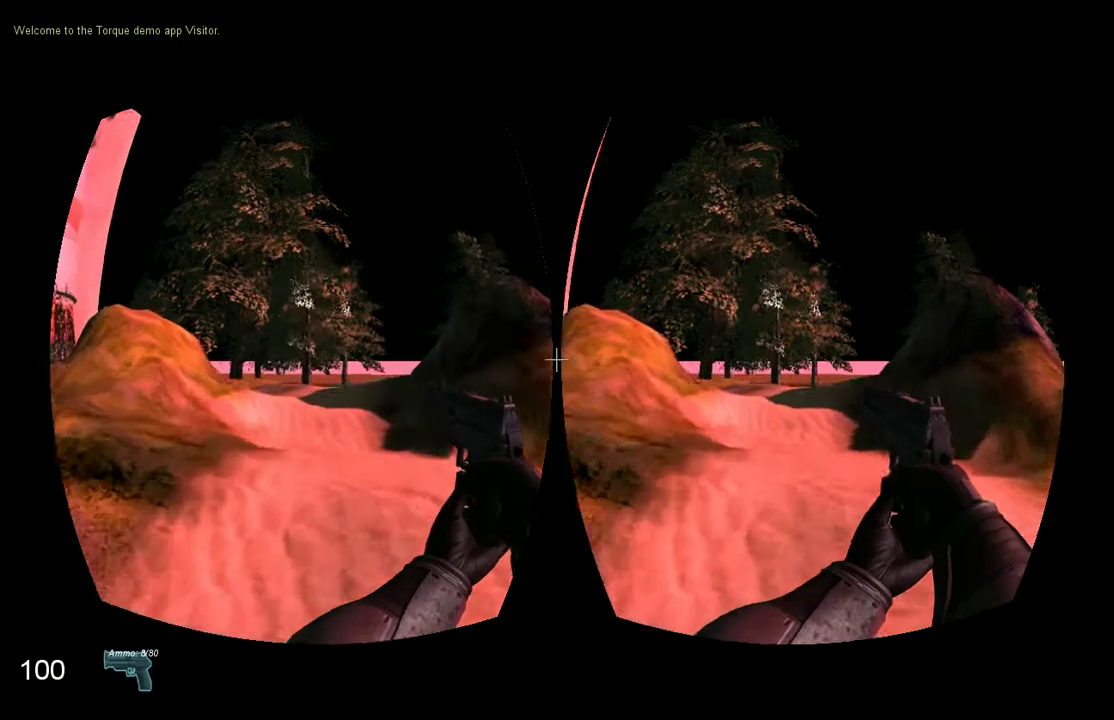
key(s)
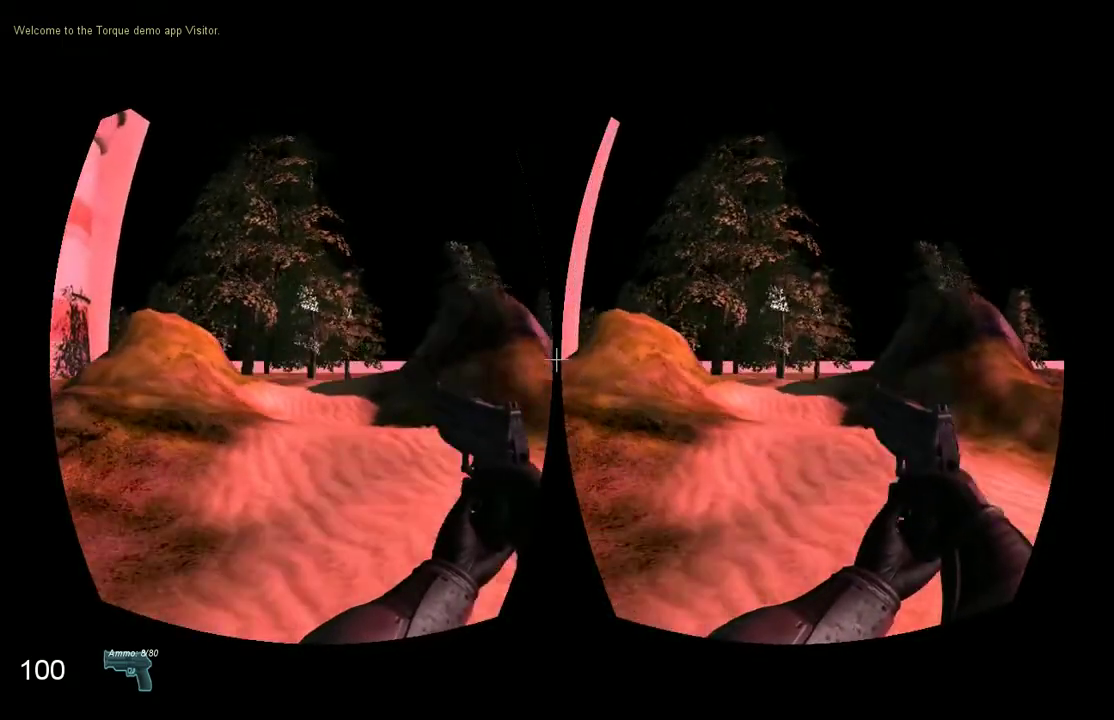
key(F11)
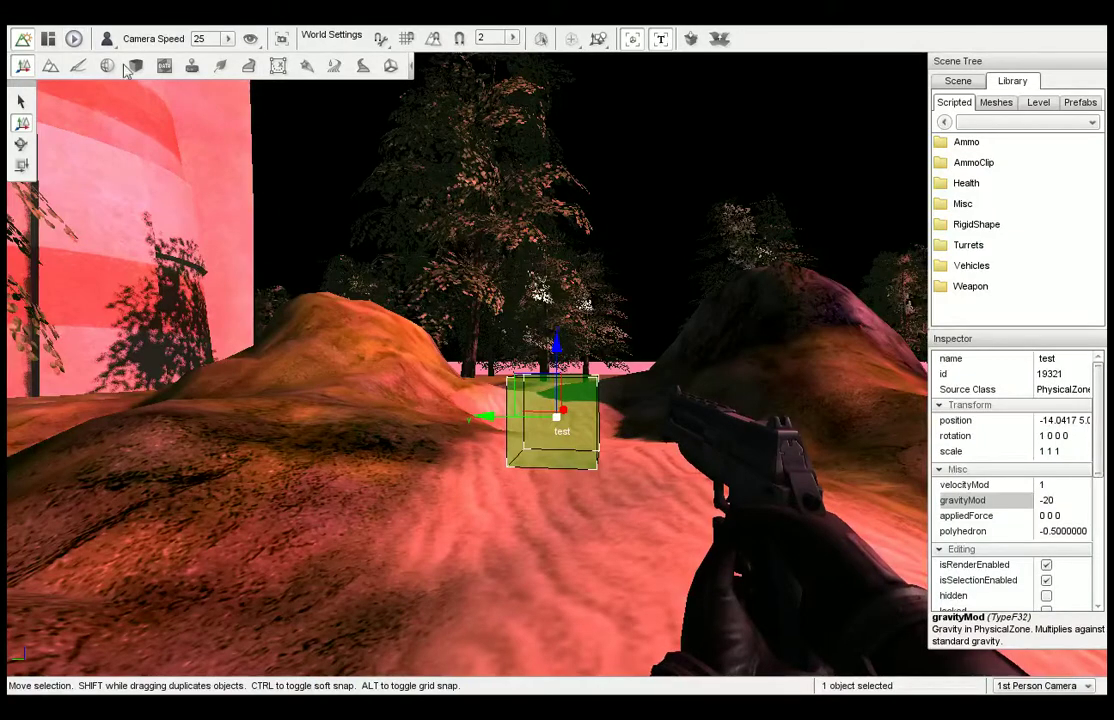
Step: Set the physical zone's gravityMod to 0 and walk in and out of it in play mode
click(1046, 500)
text(0)
key(Return)
click(74, 39)
key(w)
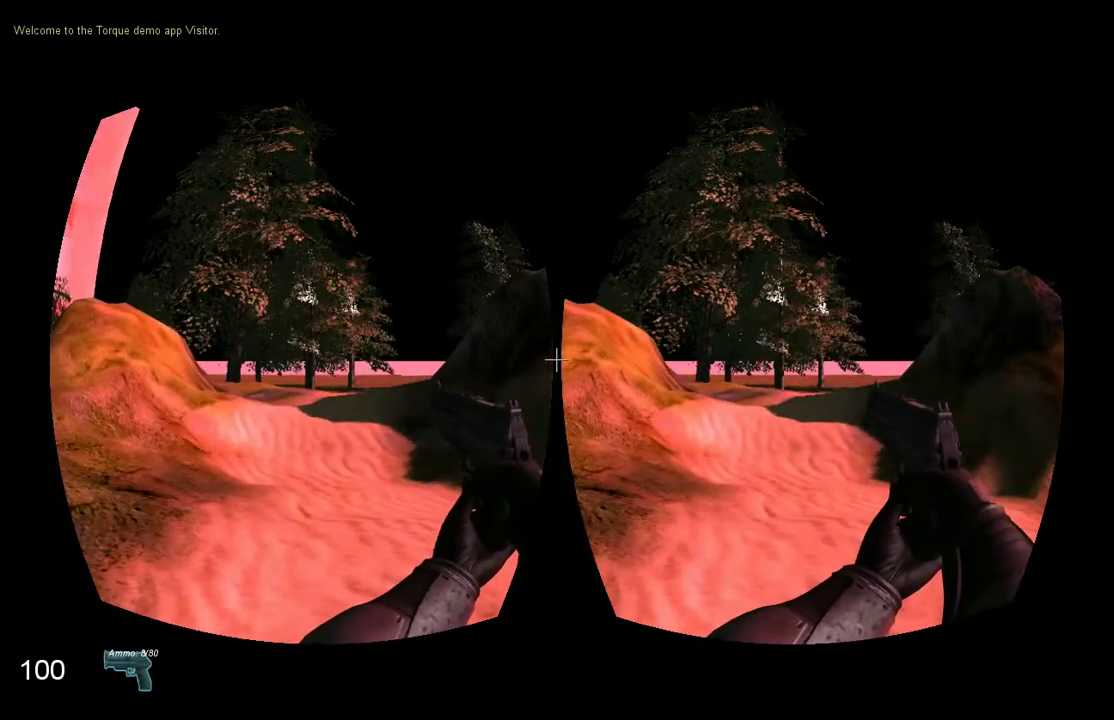
key(w)
key(s)
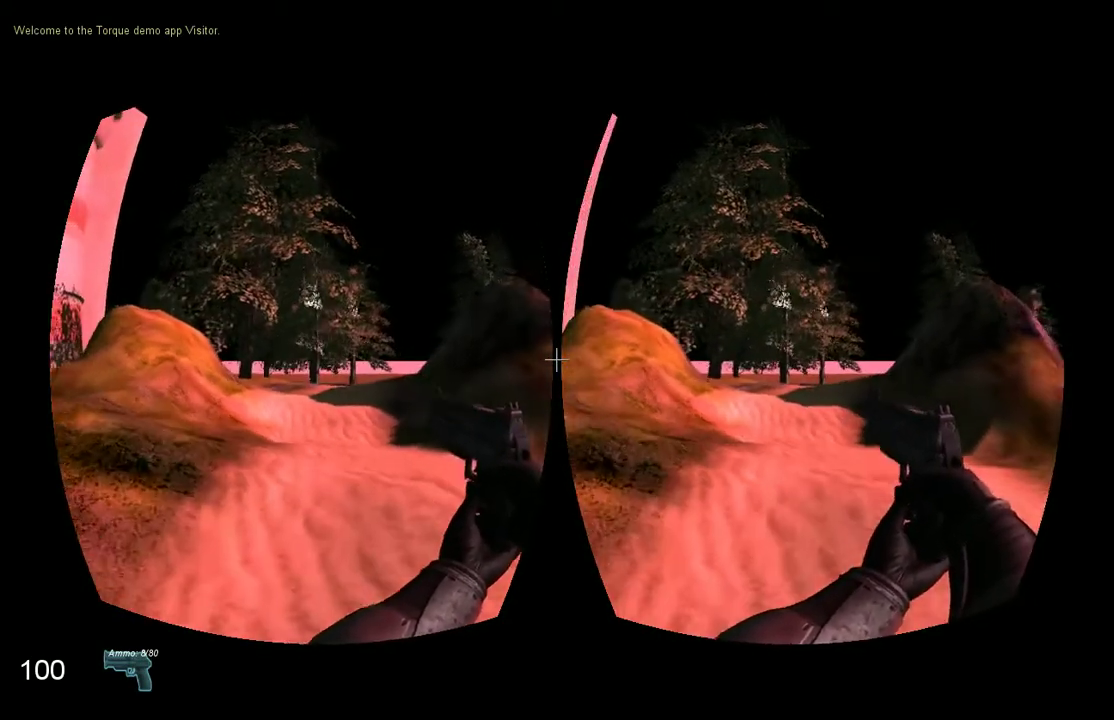
key(F11)
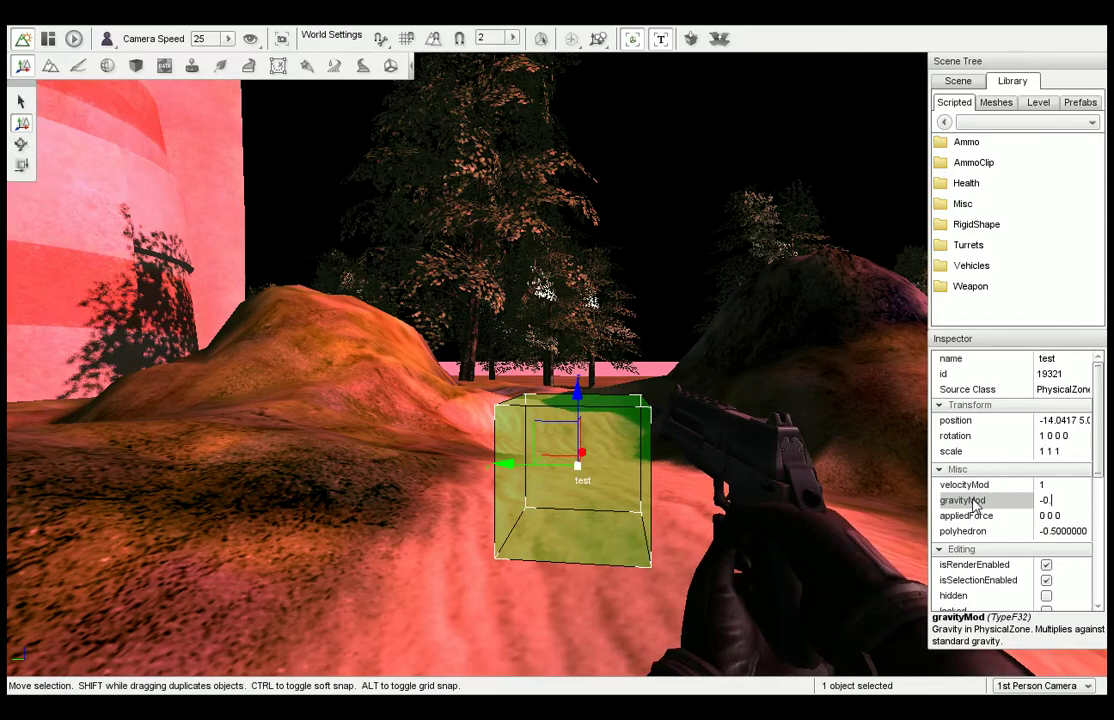
Step: Set the physical zone's gravityMod to -0.1 and test moving through it in the editor and in play mode
key(w)
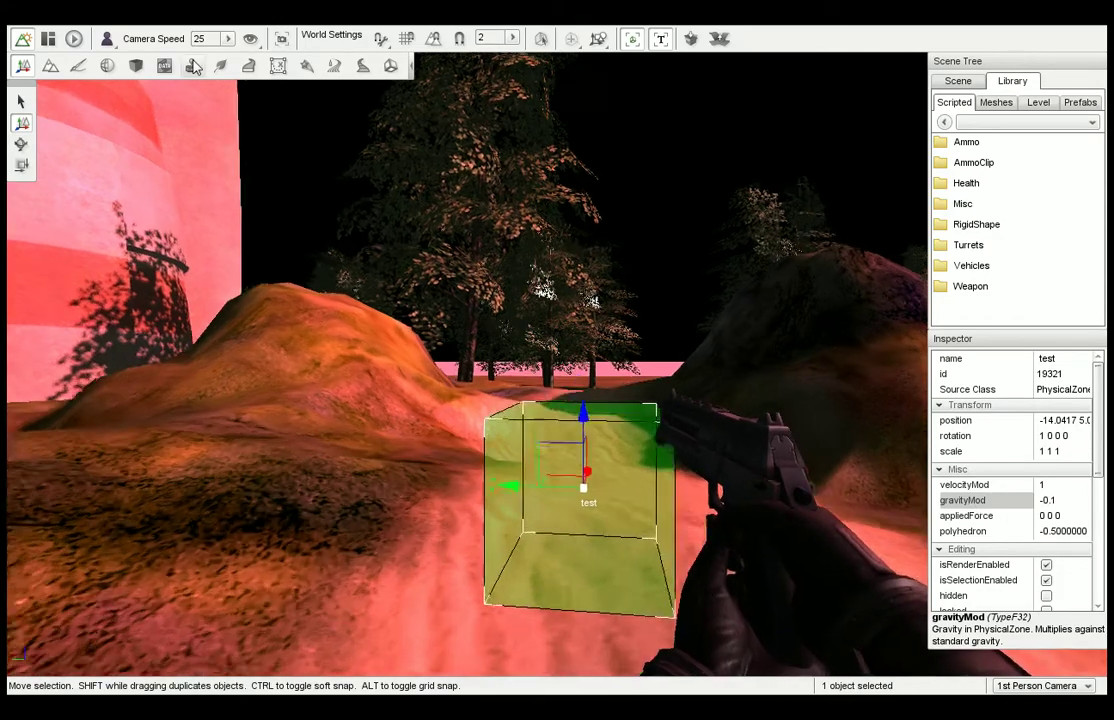
key(s)
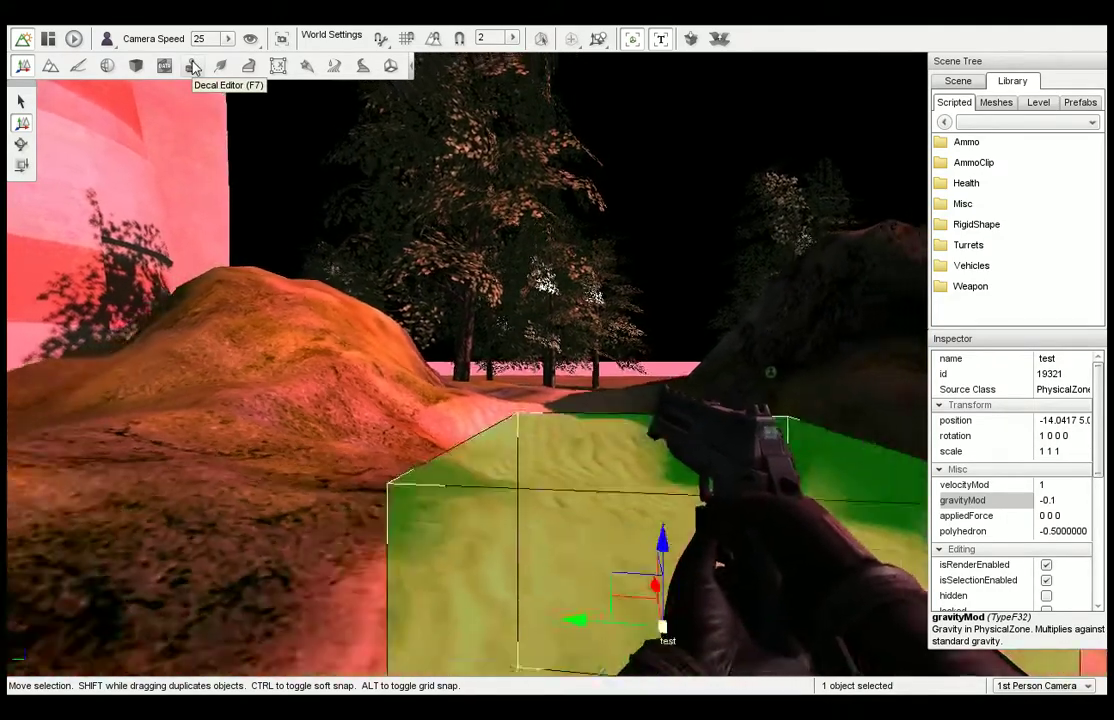
key(F11)
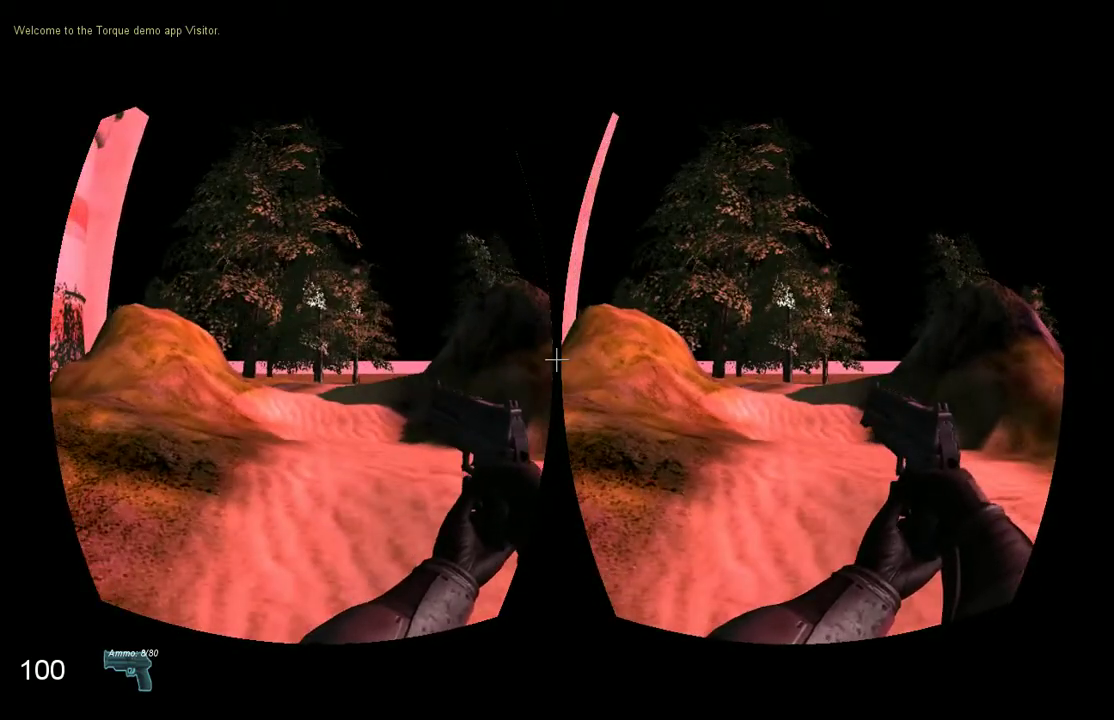
key(F11)
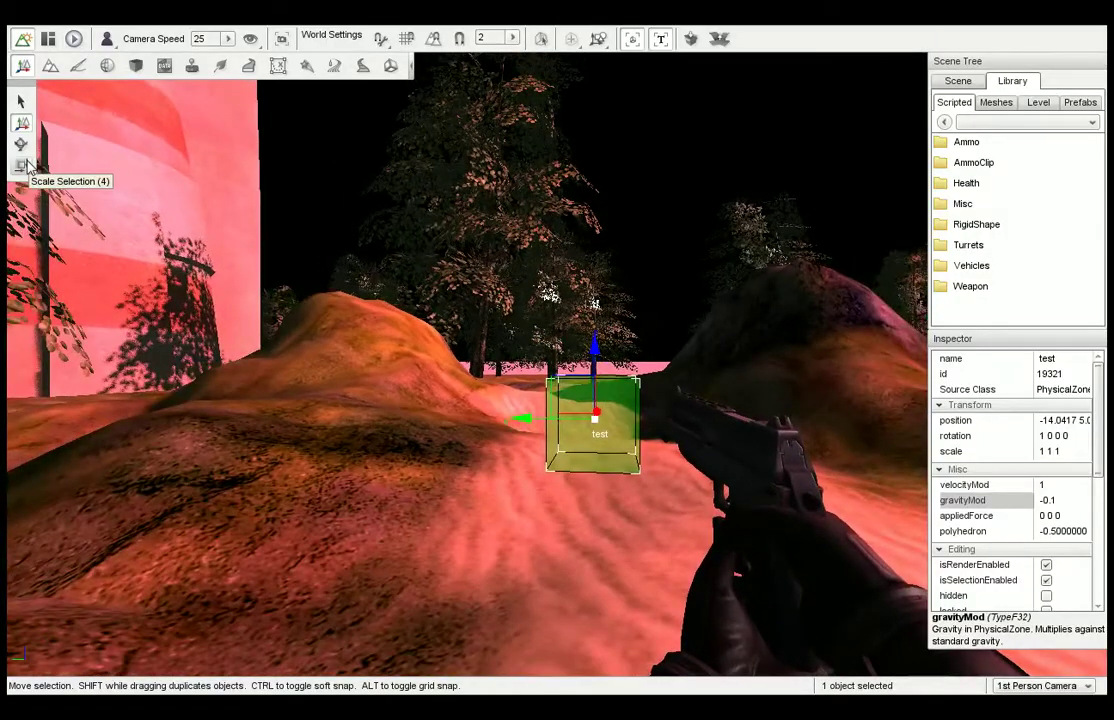
Step: Scale the physical zone vertically to about 7.14 and raise it so the column stands over the path
click(21, 165)
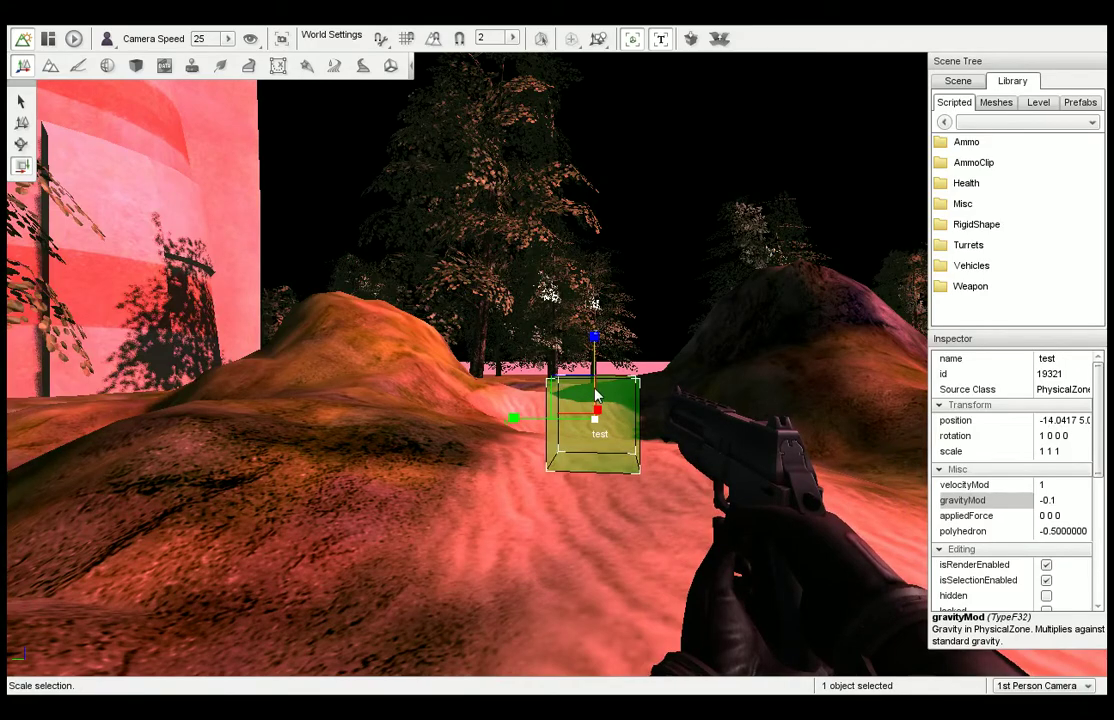
right_drag(597, 397, 633, 377)
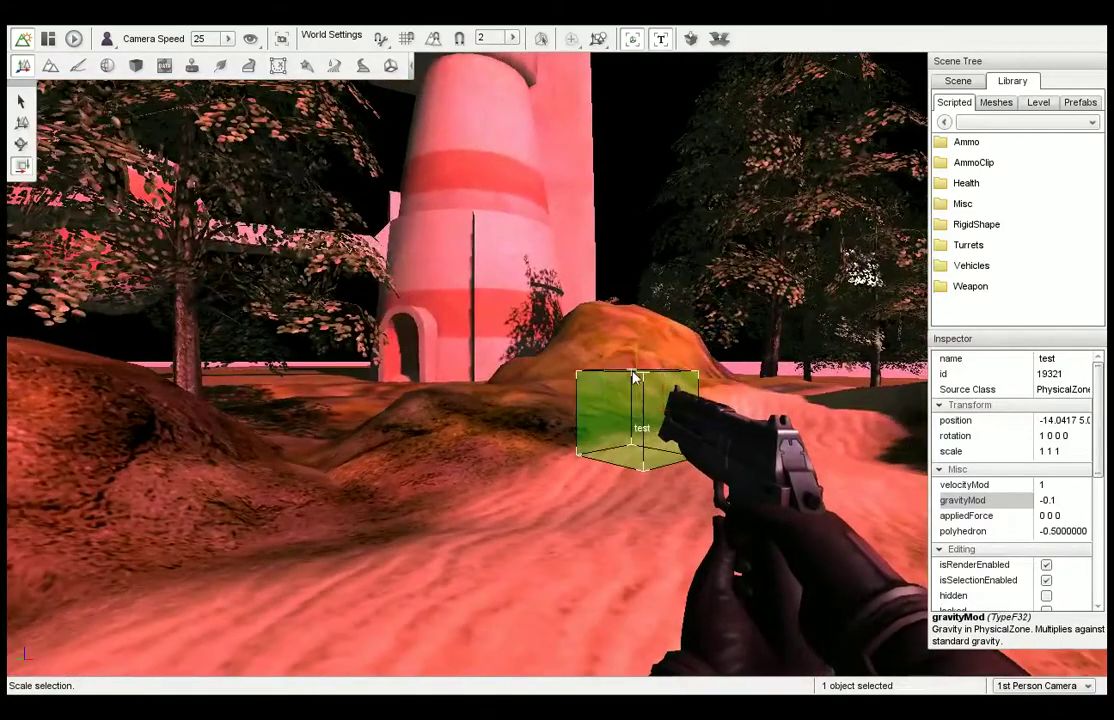
drag(633, 377, 582, 218)
click(23, 123)
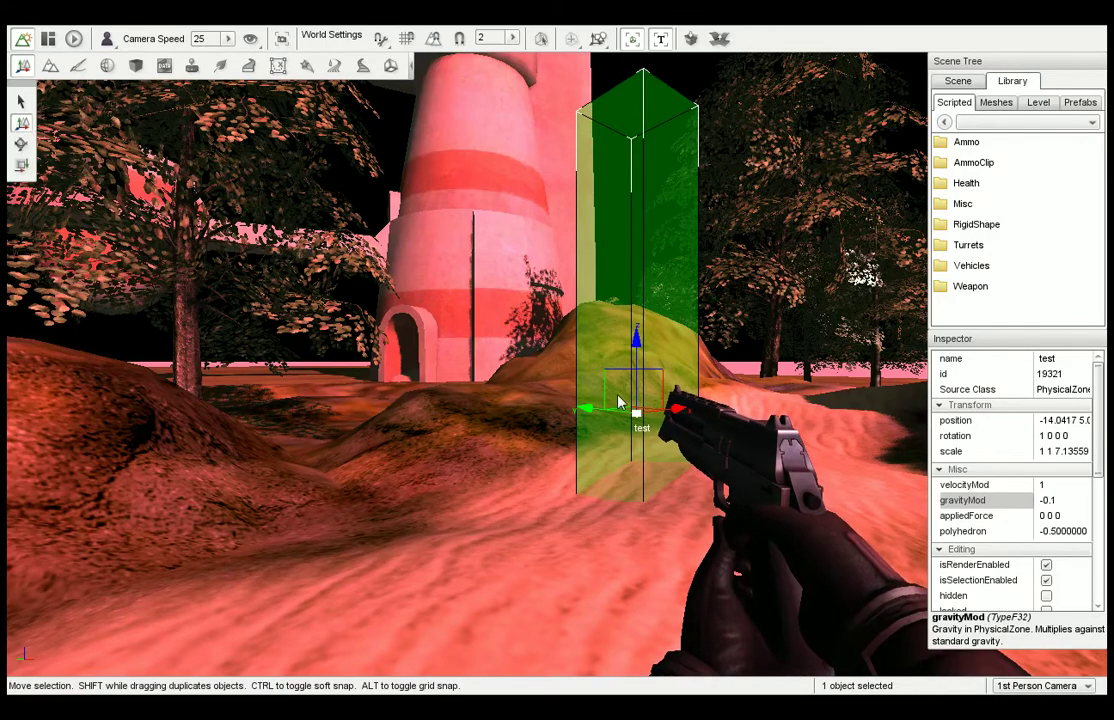
drag(638, 408, 642, 162)
Step: Reselect the test physical zone through the scene tree and view the raised column from the path
click(378, 238)
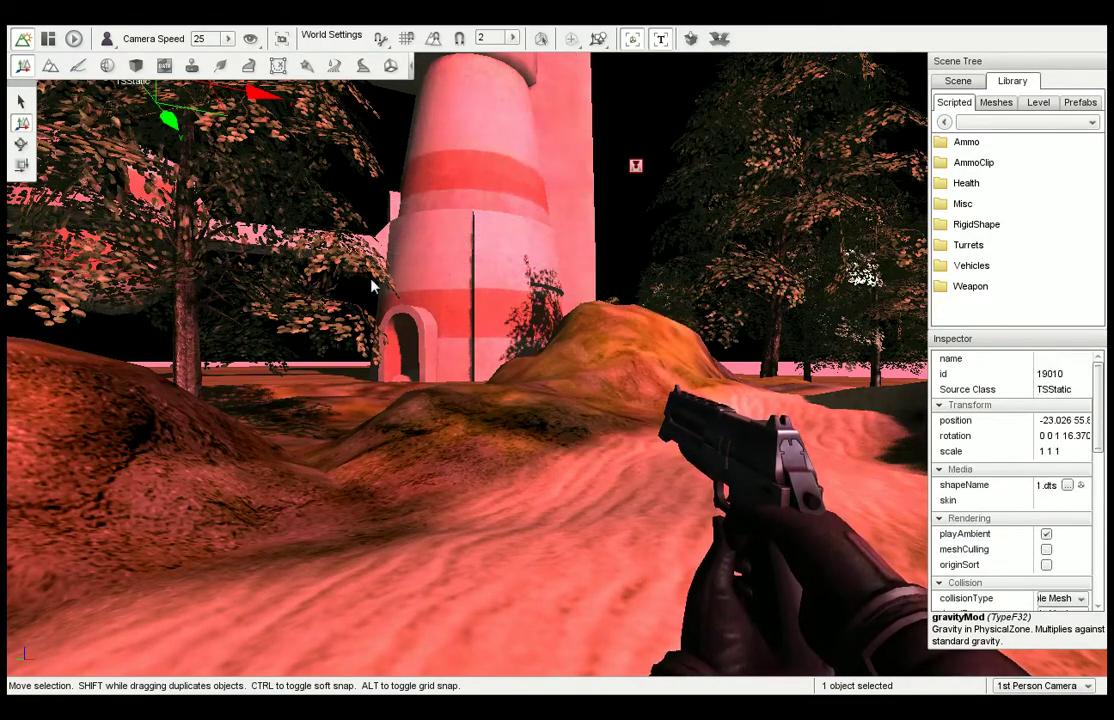
right_drag(378, 238, 787, 327)
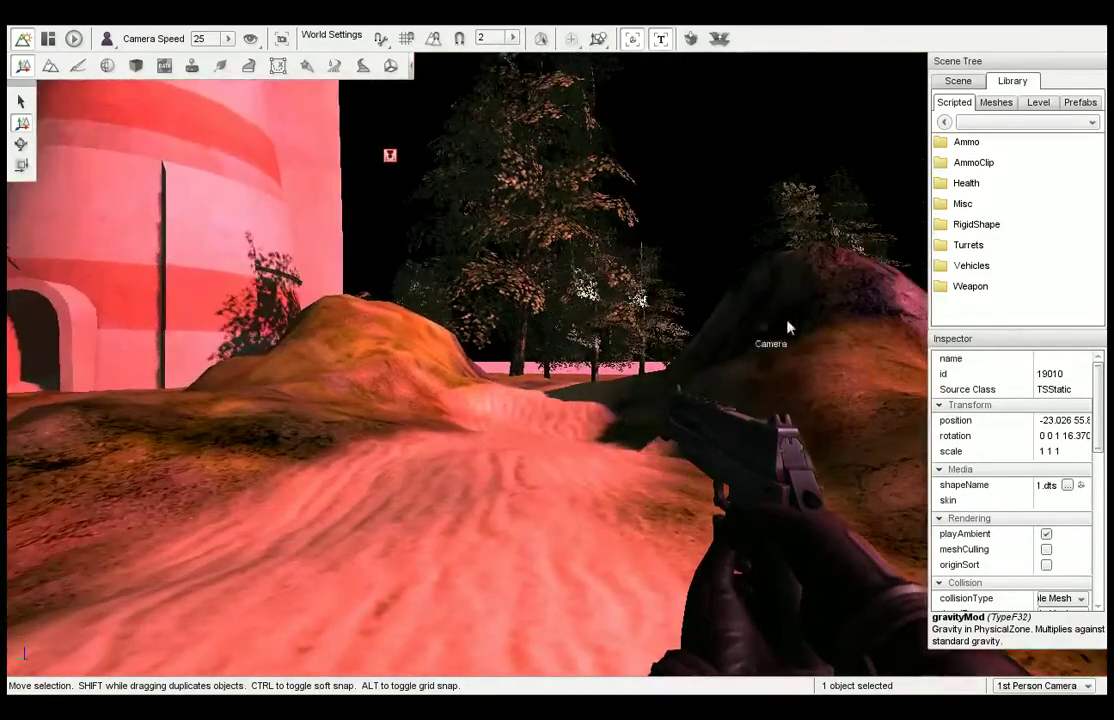
click(958, 80)
click(984, 300)
right_drag(669, 300, 639, 248)
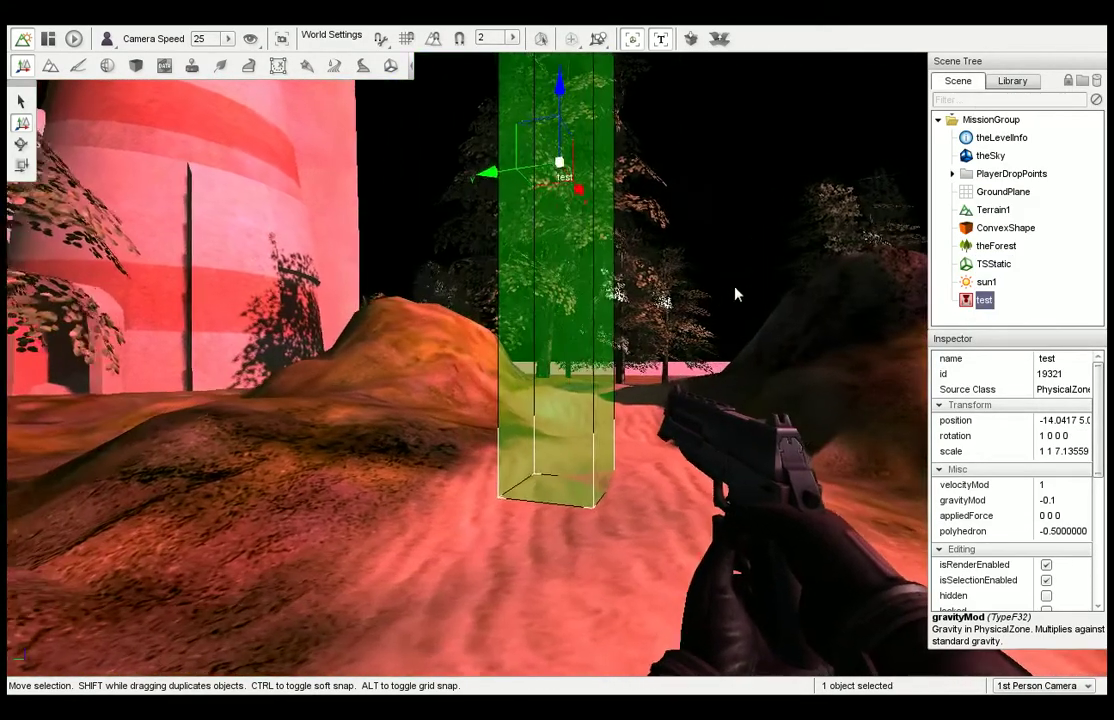
click(651, 240)
click(970, 300)
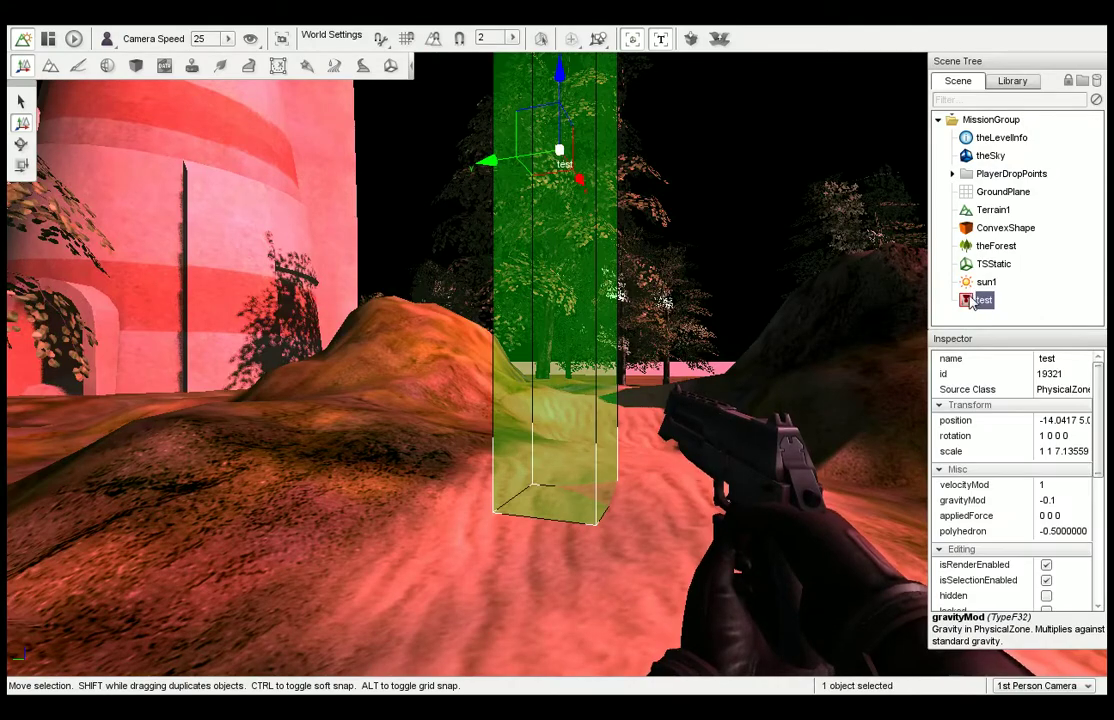
Step: Walk into the physical zone column and set its gravityMod to -1
key(w)
key(w)
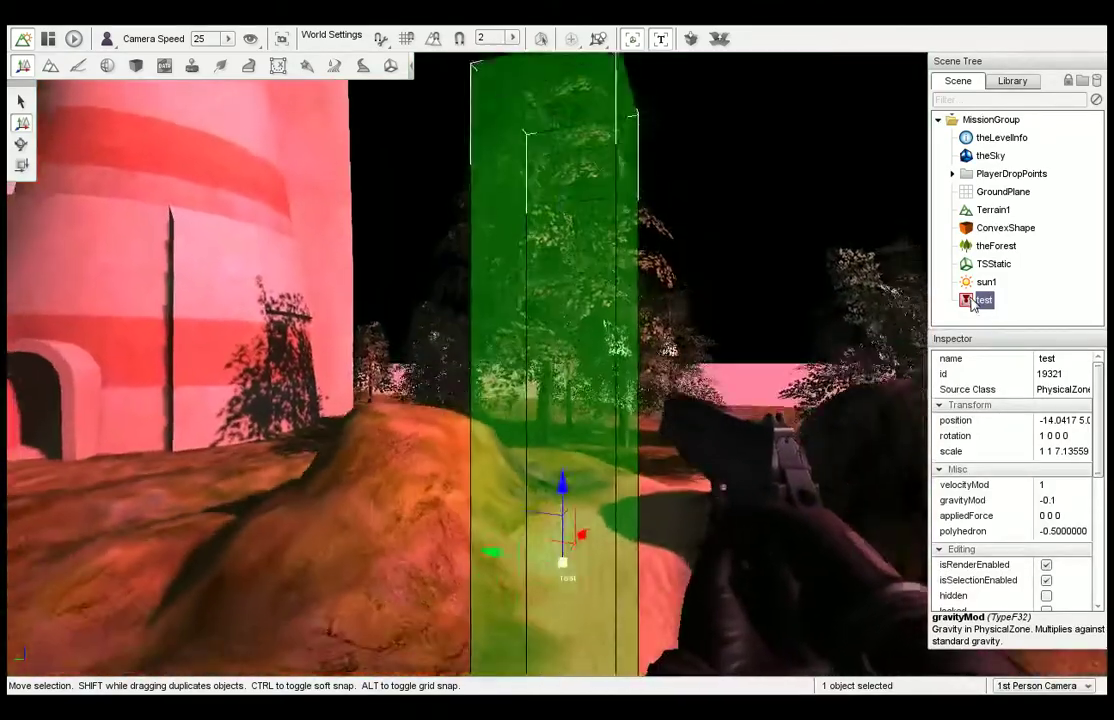
double_click(1050, 502)
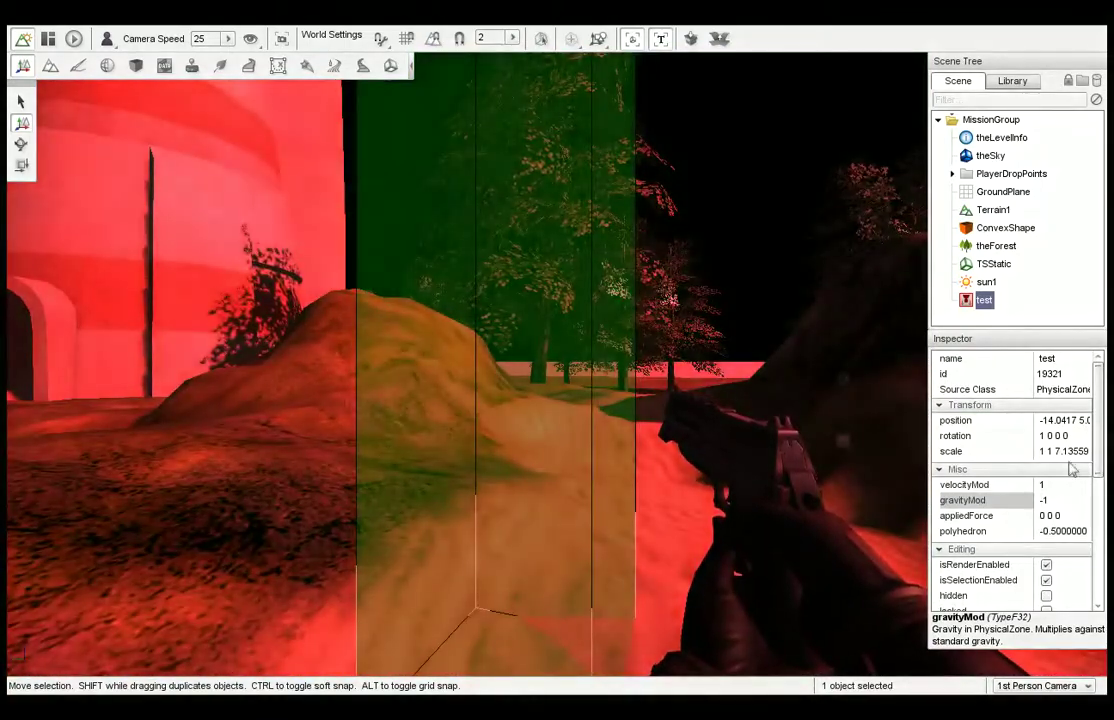
Step: Try a gravityMod of -0.2 on the physical zone, and then set it to -0.4
double_click(1044, 500)
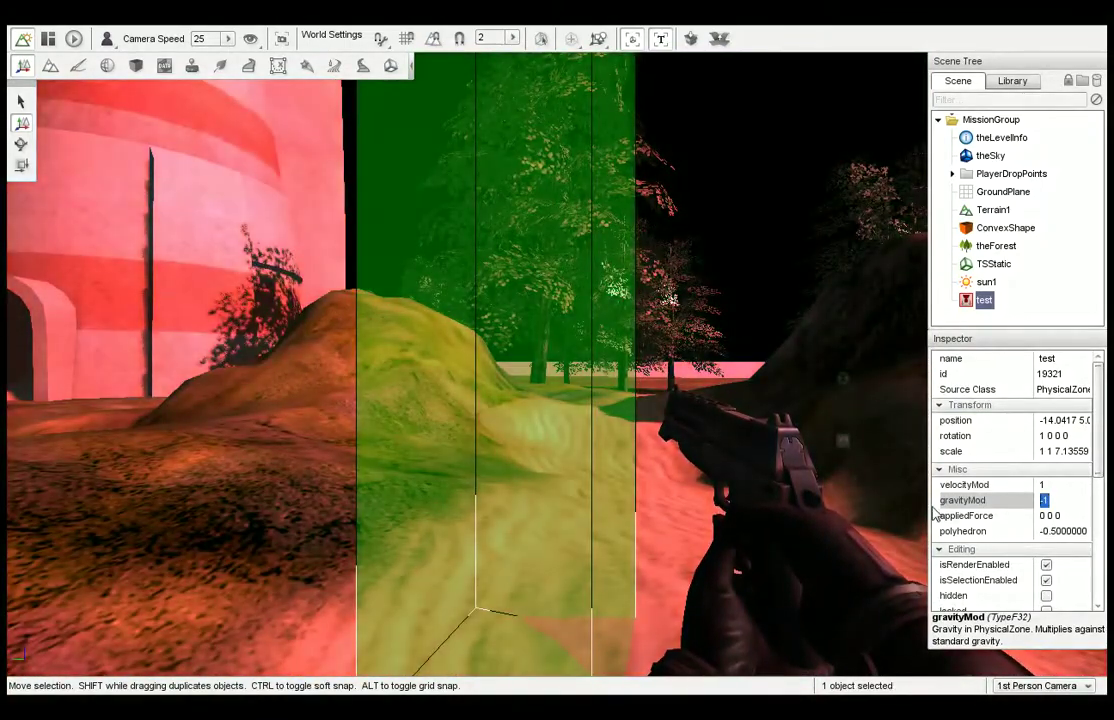
text(-0.2)
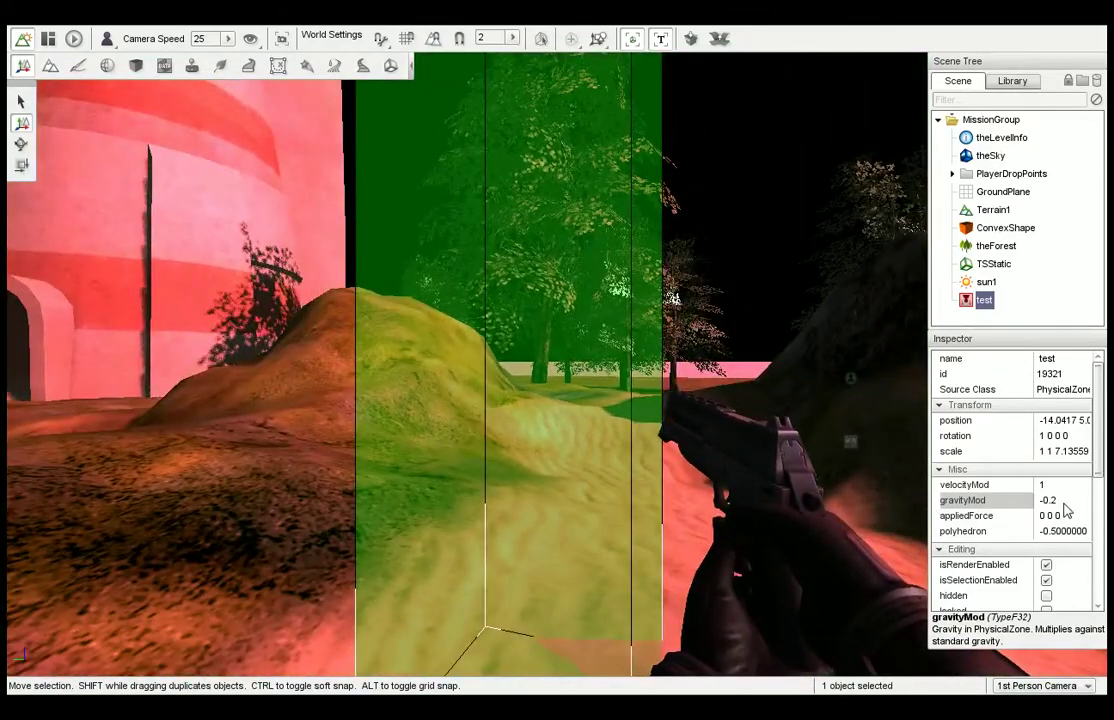
drag(1063, 502, 1052, 502)
text(4)
key(Return)
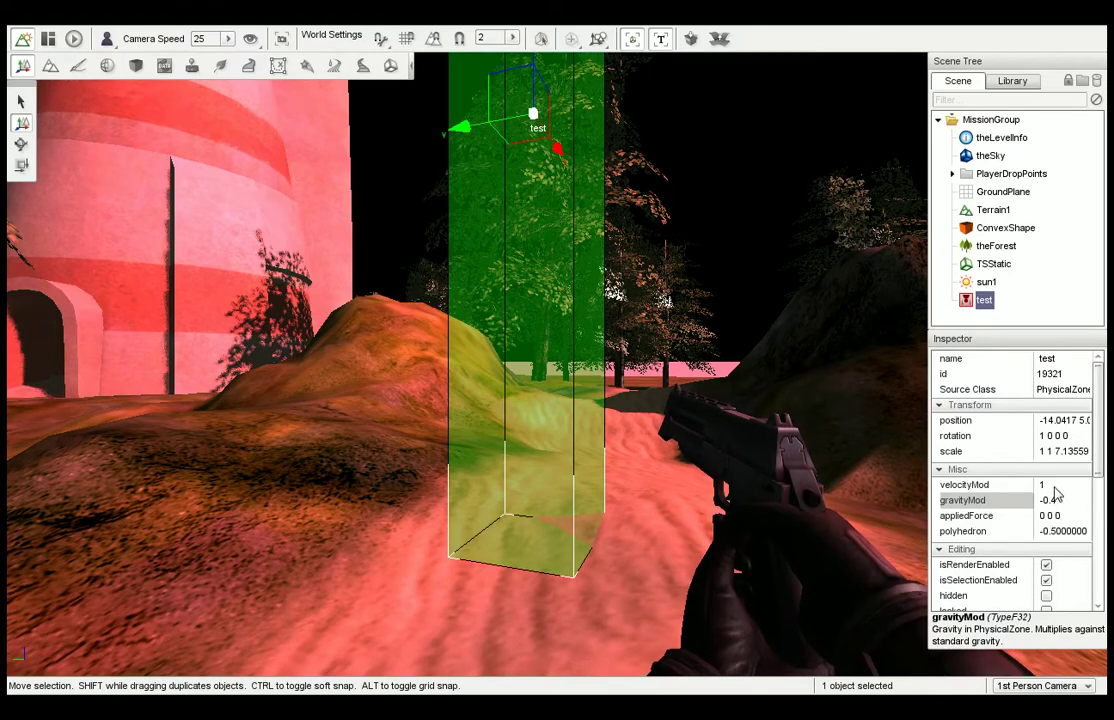
Step: Set the physical zone's velocityMod to -0.5 and walk along the path into the column to test it
click(993, 486)
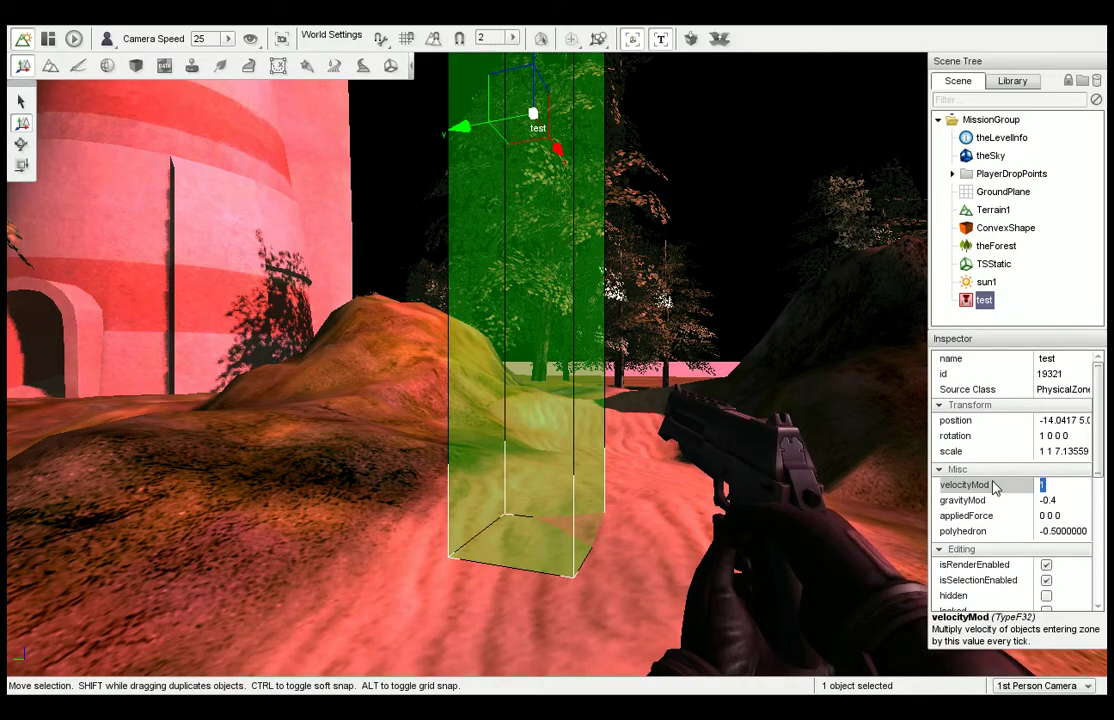
text(5)
key(Return)
key(w)
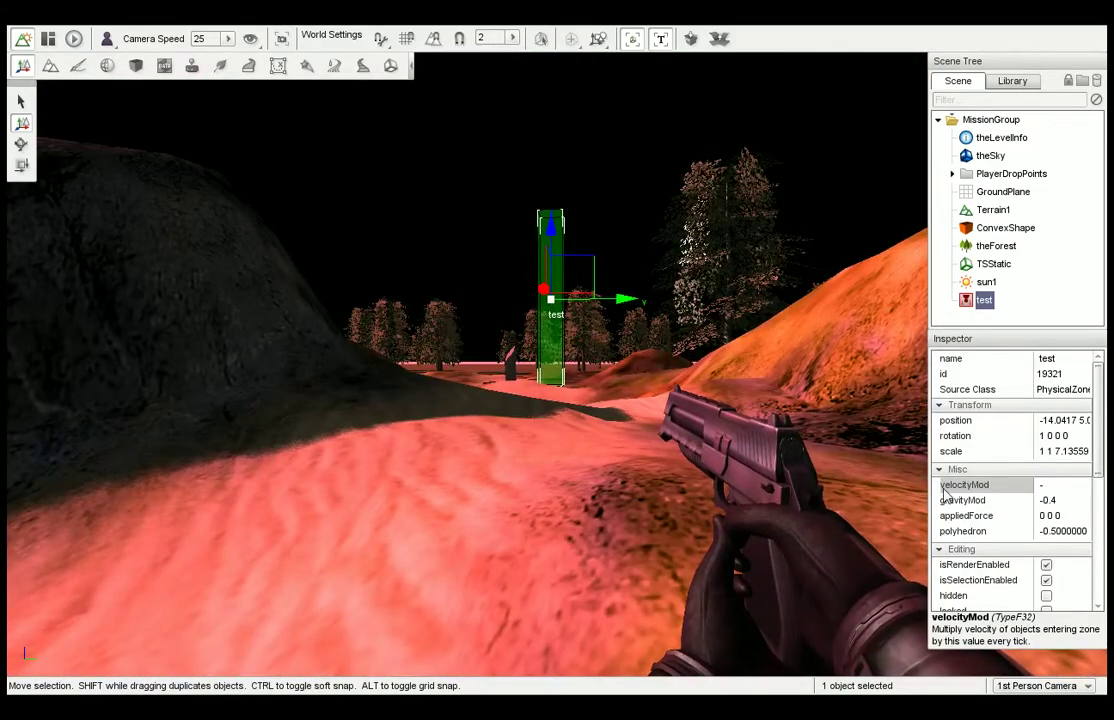
key(w)
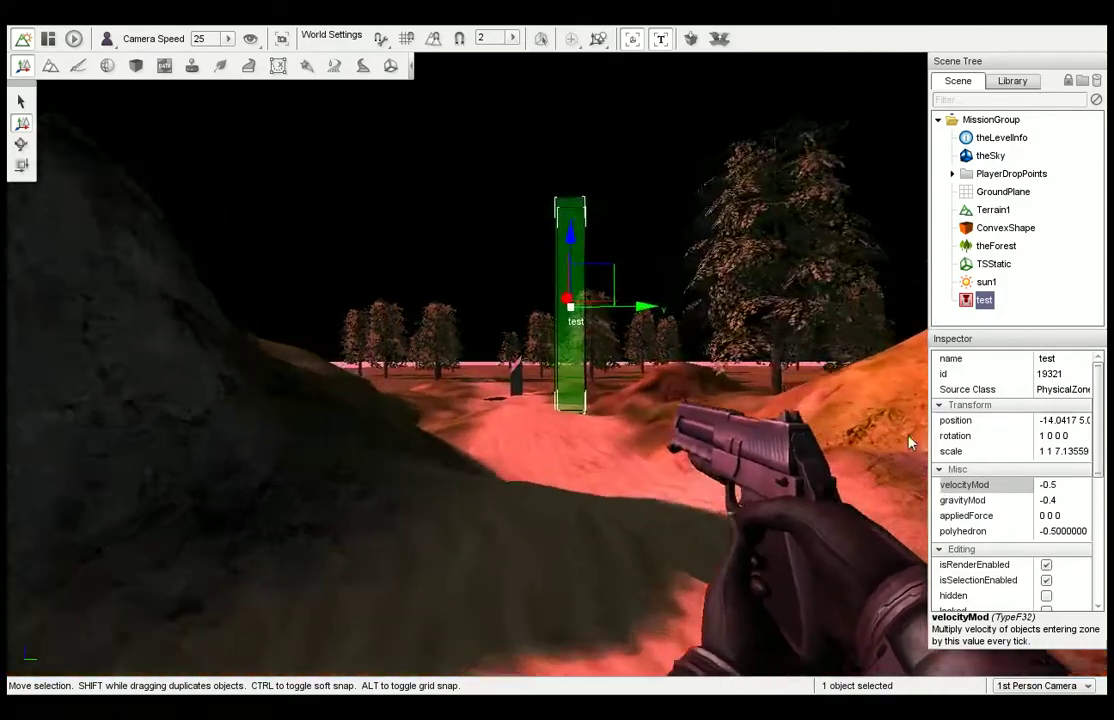
key(w)
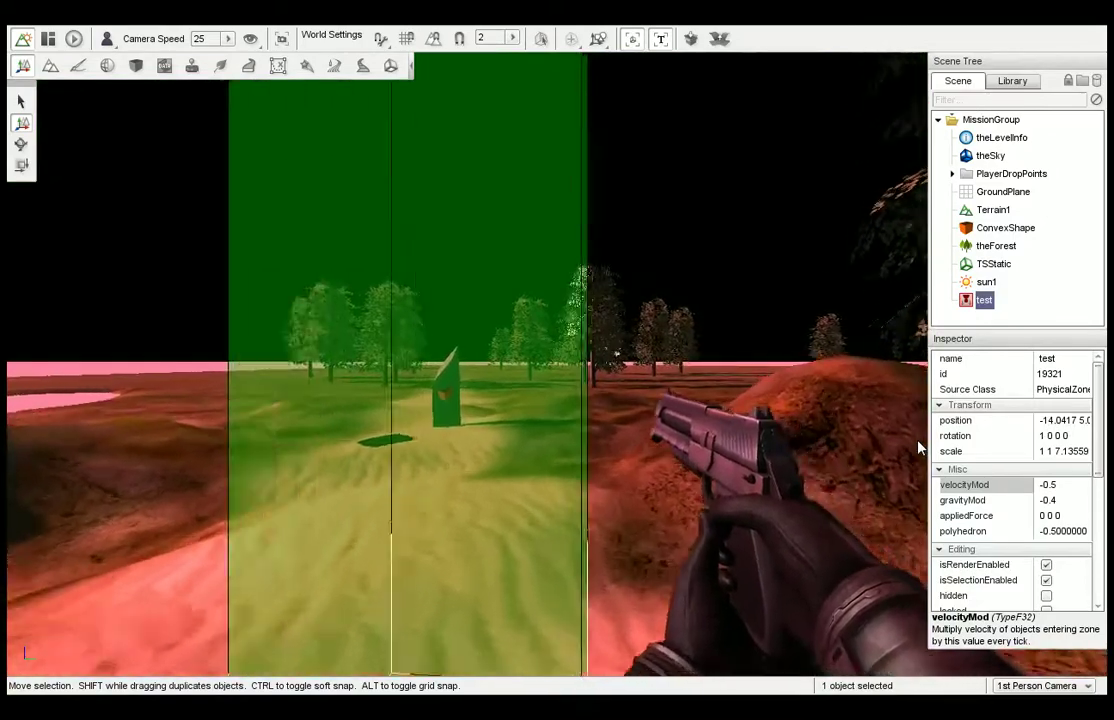
key(w)
key(s)
Step: Set the physical zone's velocityMod to -2 and walk into the column
click(1008, 487)
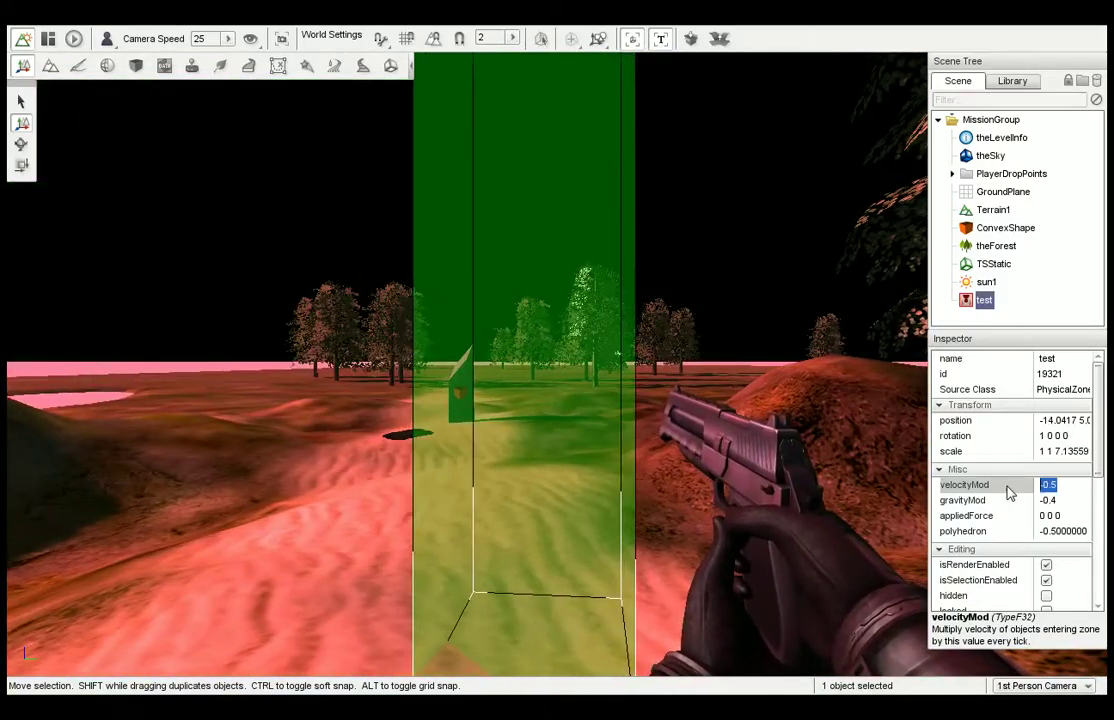
text(-2w)
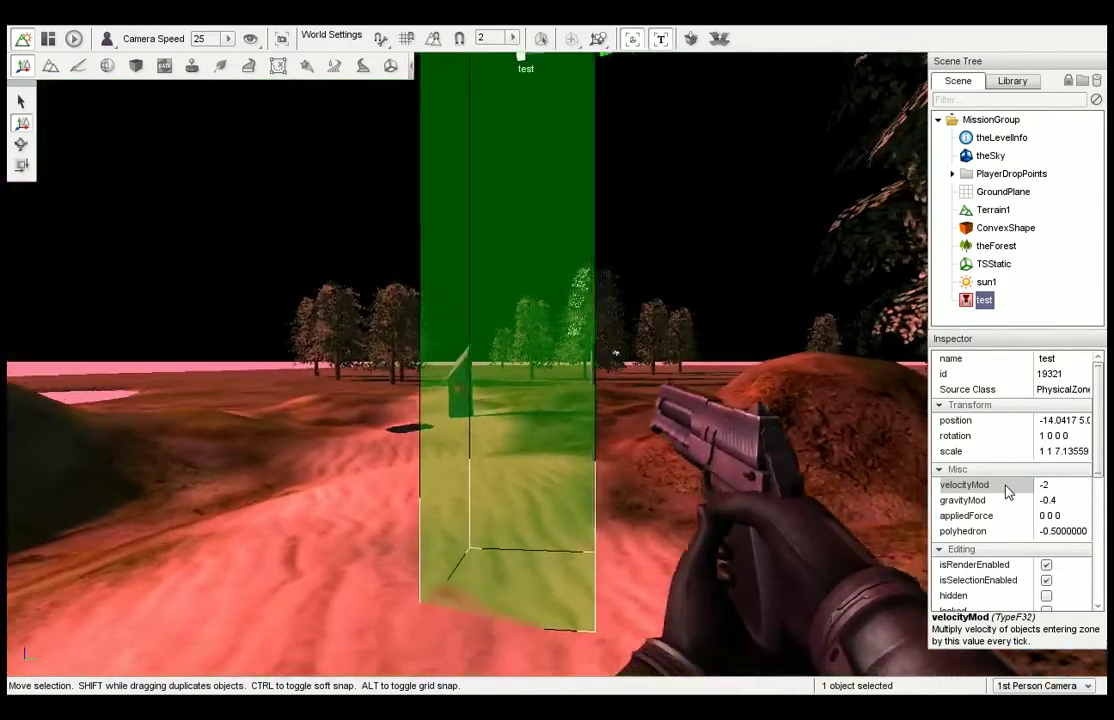
text(w)
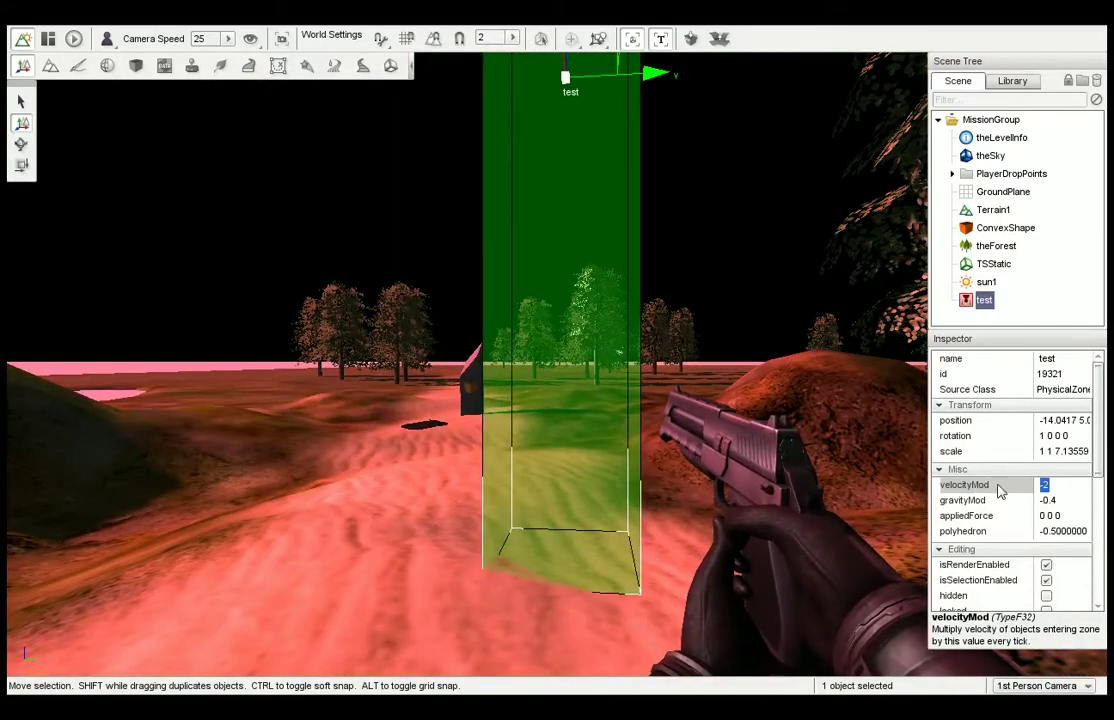
Step: Set the physical zone's velocityMod to 2, run through the column, and return to the path facing it
text(w)
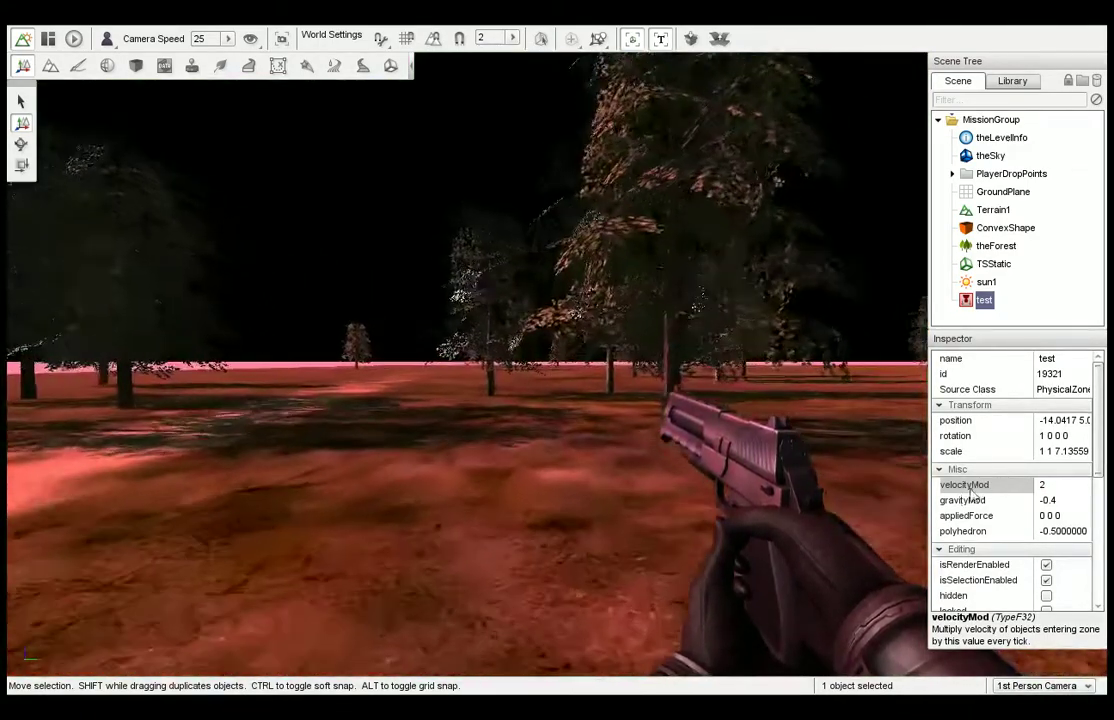
mouse_move(675, 473)
right_down()
mouse_move(450, 473)
mouse_move(653, 473)
right_up()
key(w)
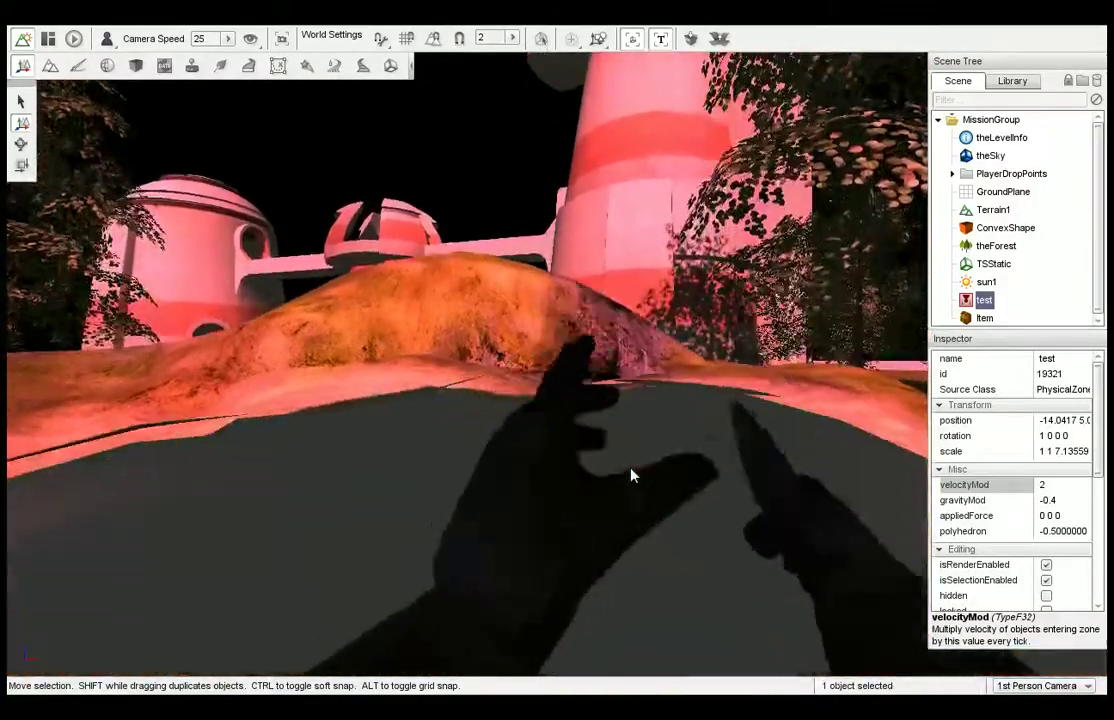
right_drag(631, 475, 424, 475)
key(w)
key(s)
key(d)
right_drag(690, 436, 661, 436)
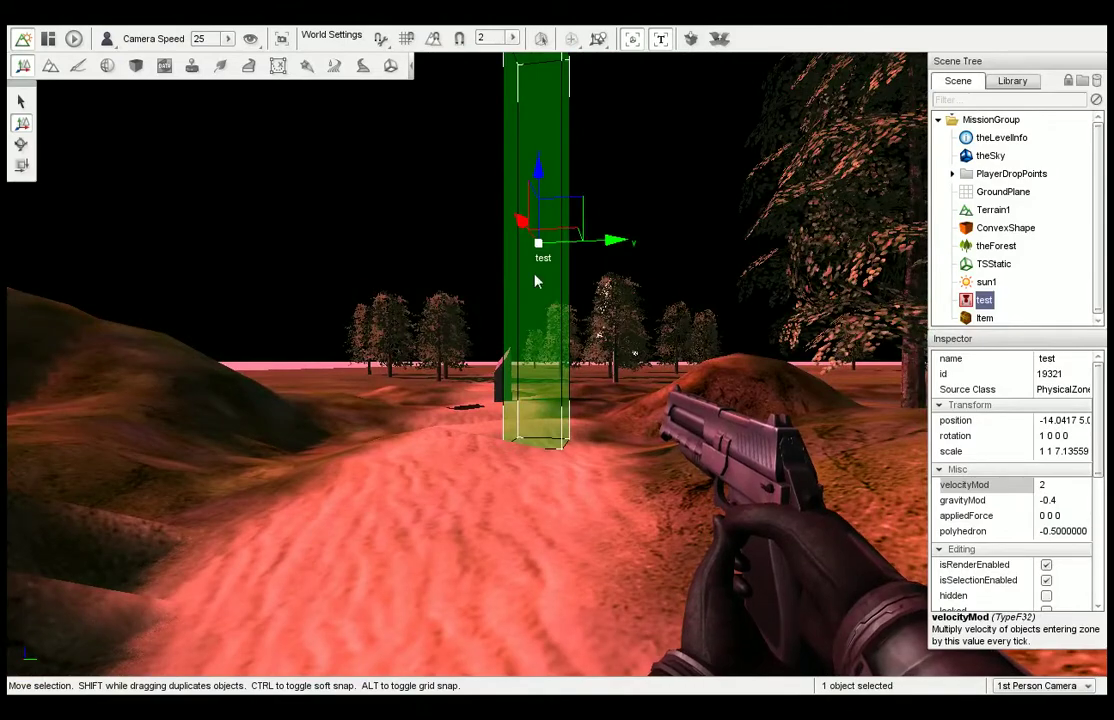
Step: Set the physical zone's gravityMod to 0 and velocityMod to 1, walking up to the column
click(966, 502)
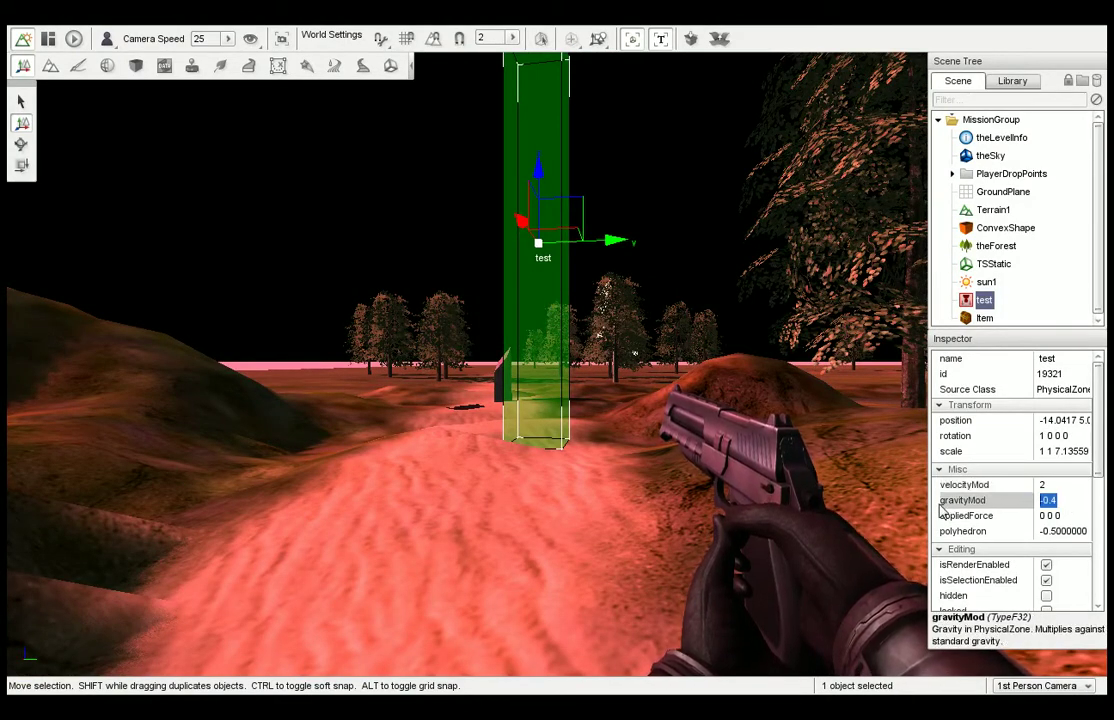
key(w)
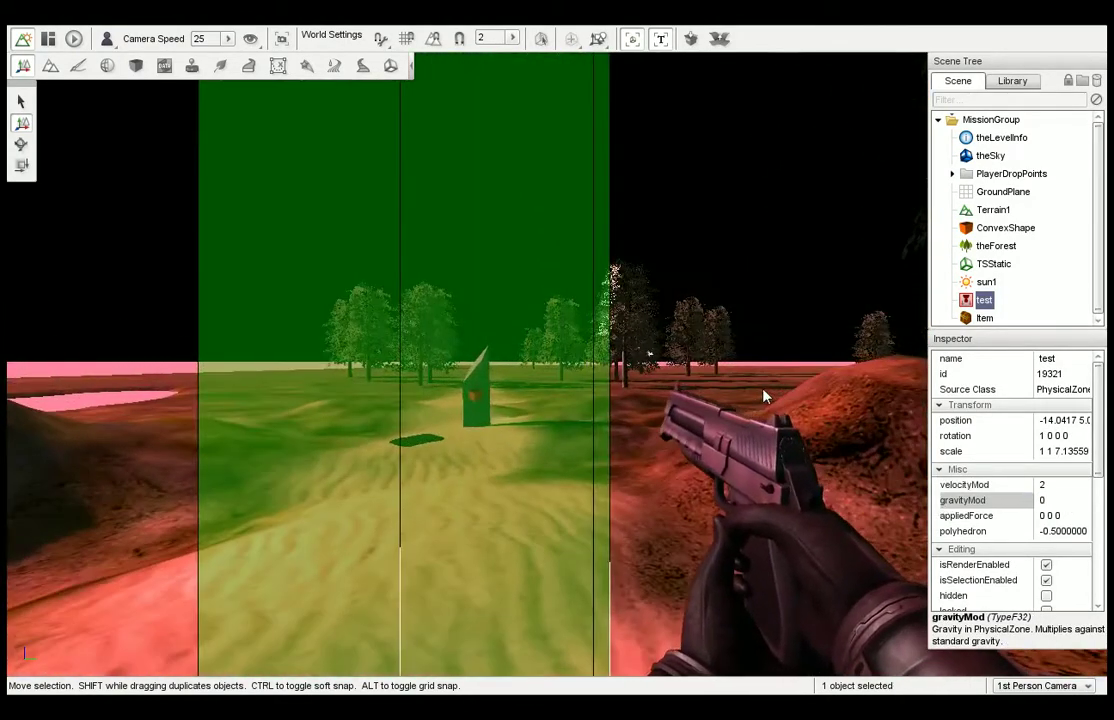
key(w)
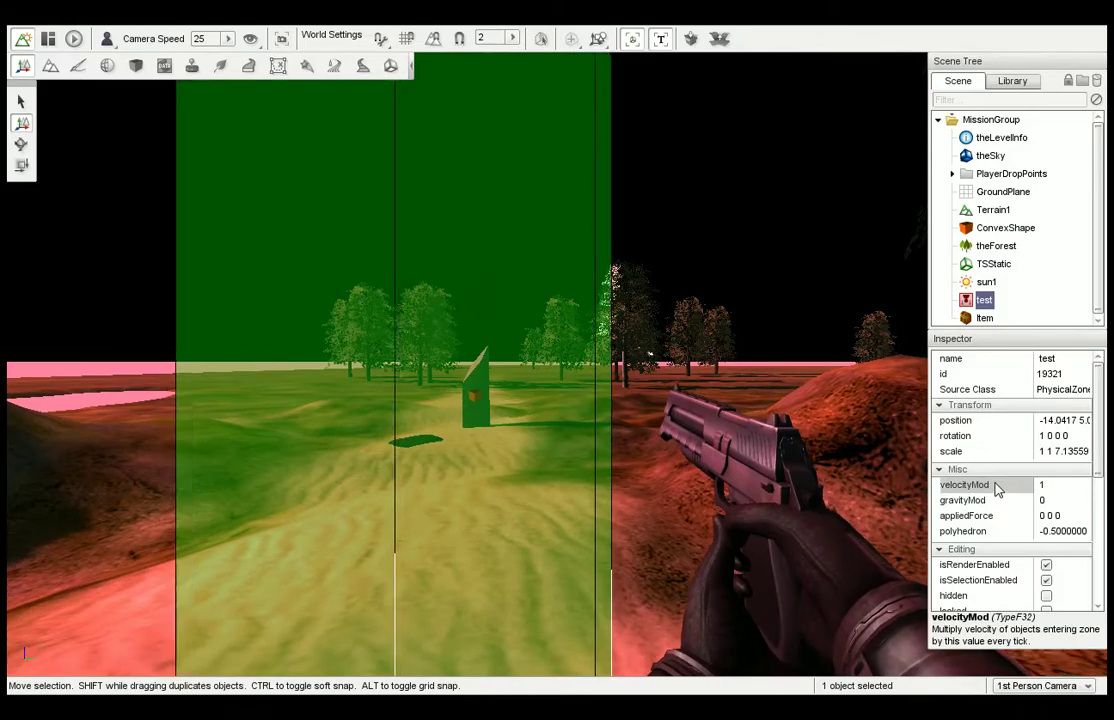
Step: Set the physical zone's velocityMod back to 2 and run through the column
right_drag(722, 427, 618, 394)
key(w)
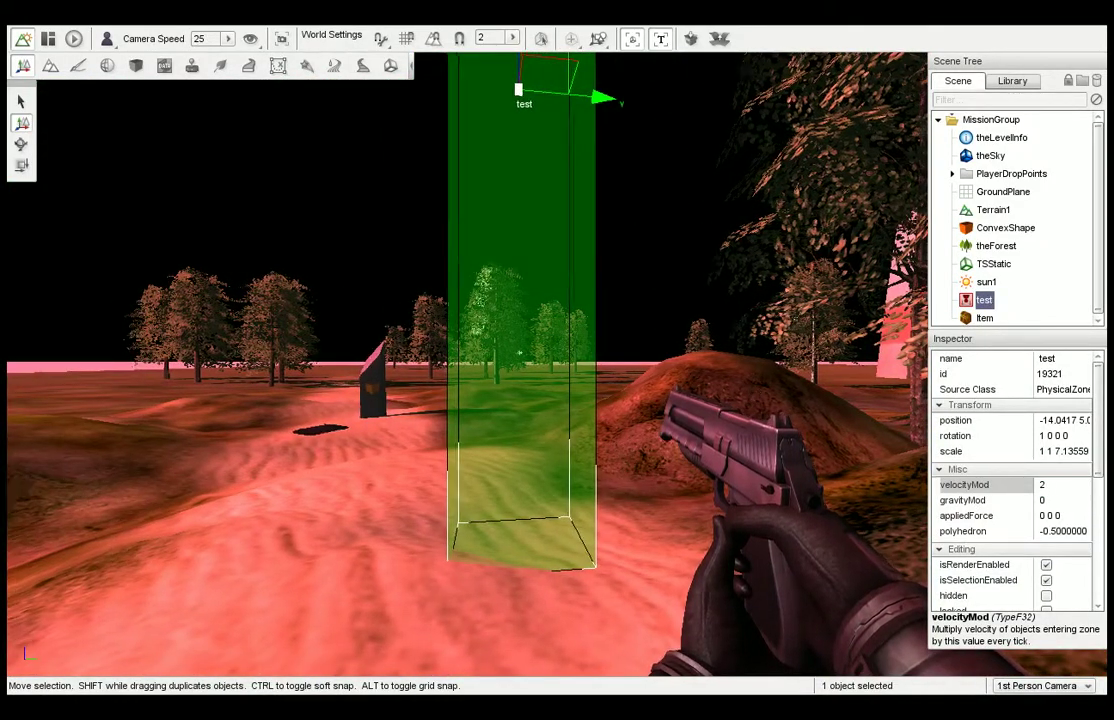
key(w)
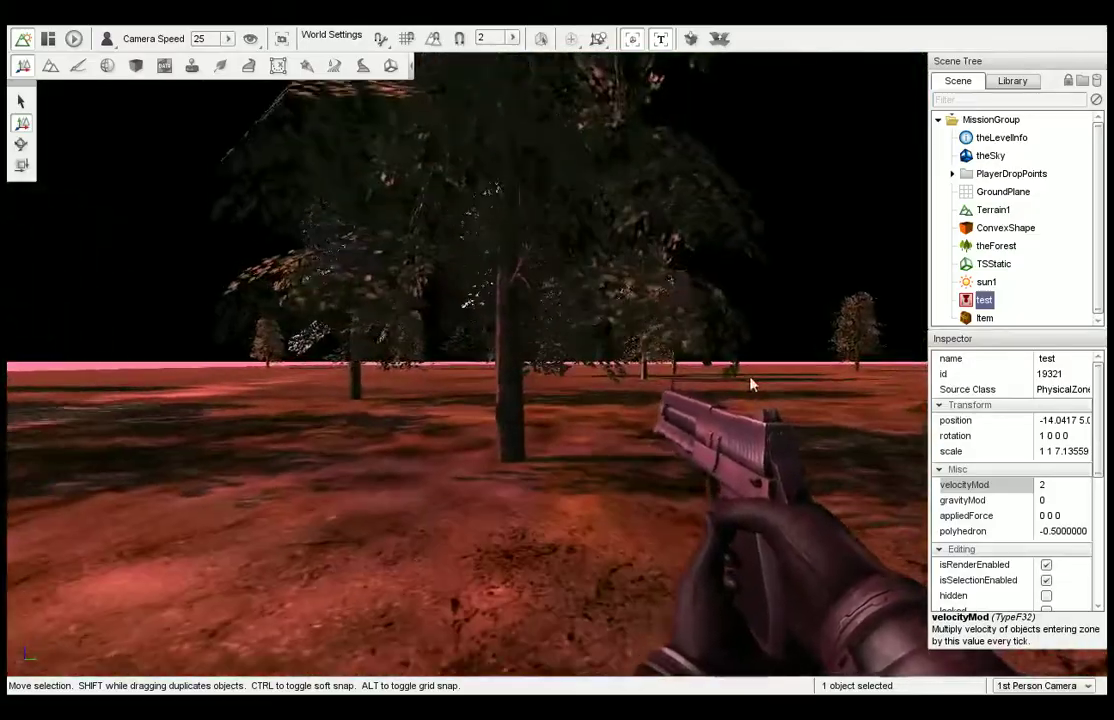
Step: Turn around and walk back through the column from the opposite side to test the velocity change
right_drag(753, 383, 654, 386)
key(w)
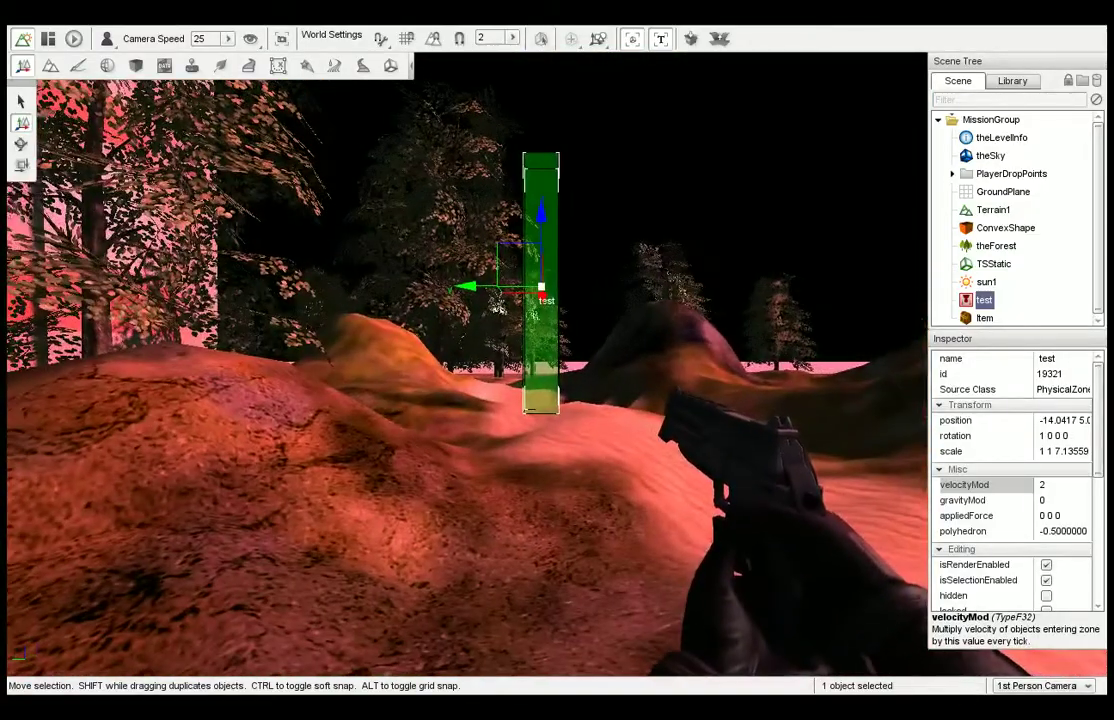
key(w)
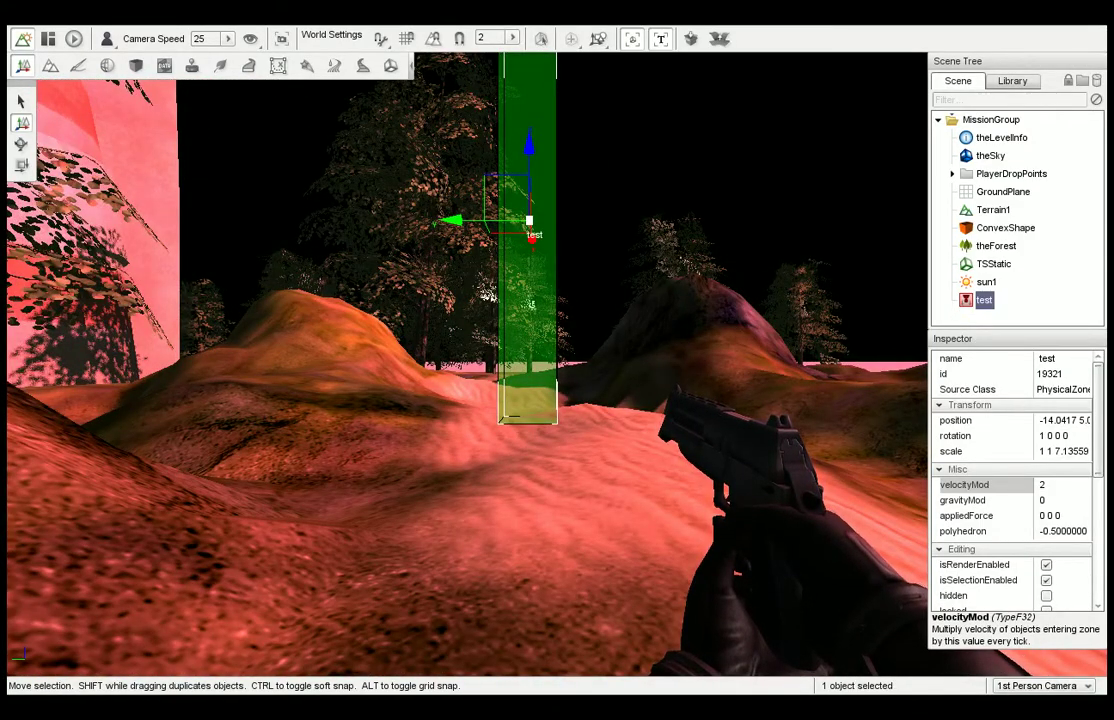
key(w)
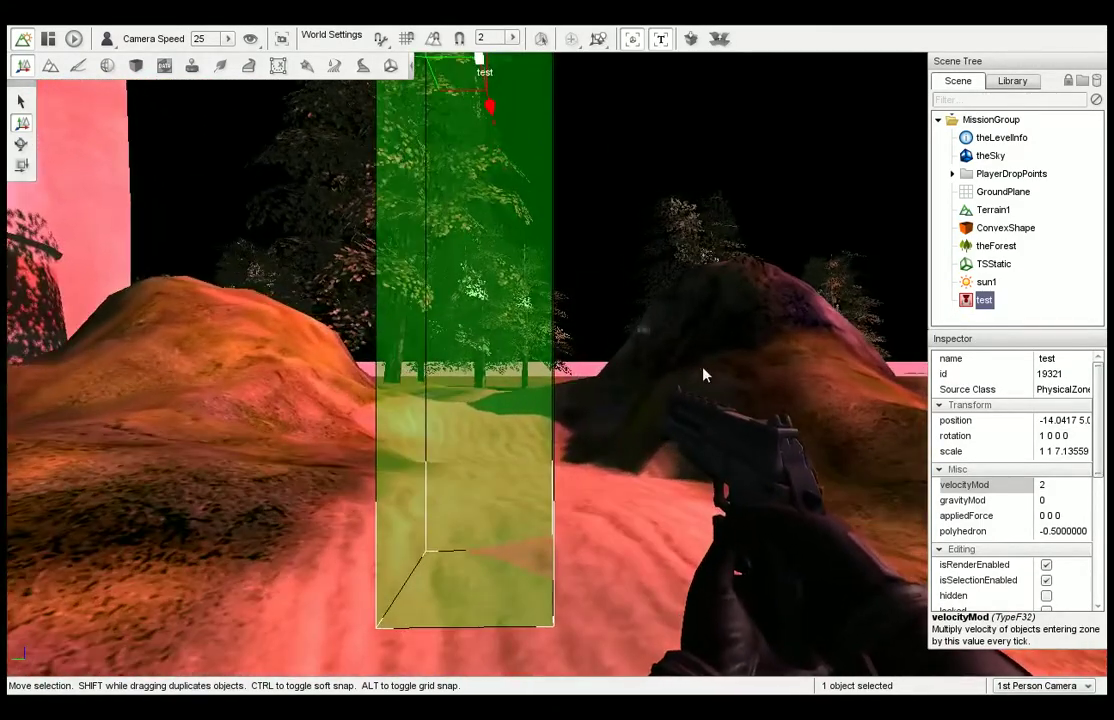
Step: Back away from the column, scale the physical zone's height down to about 0.84, and lower it onto the path
key(s)
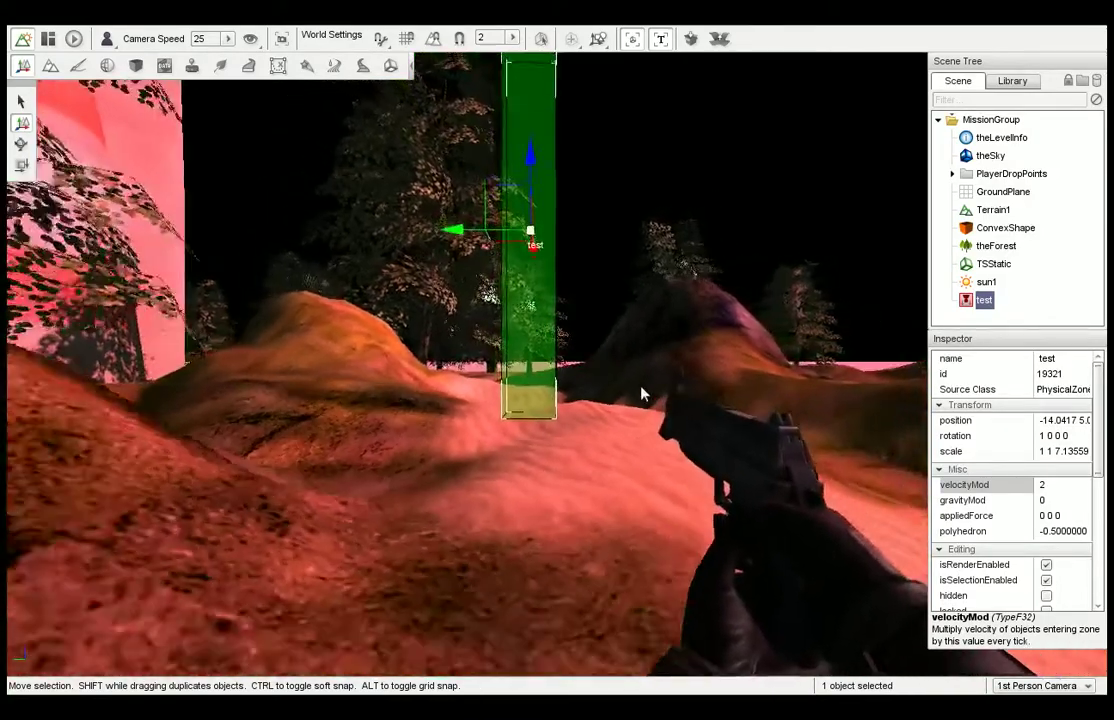
key(s)
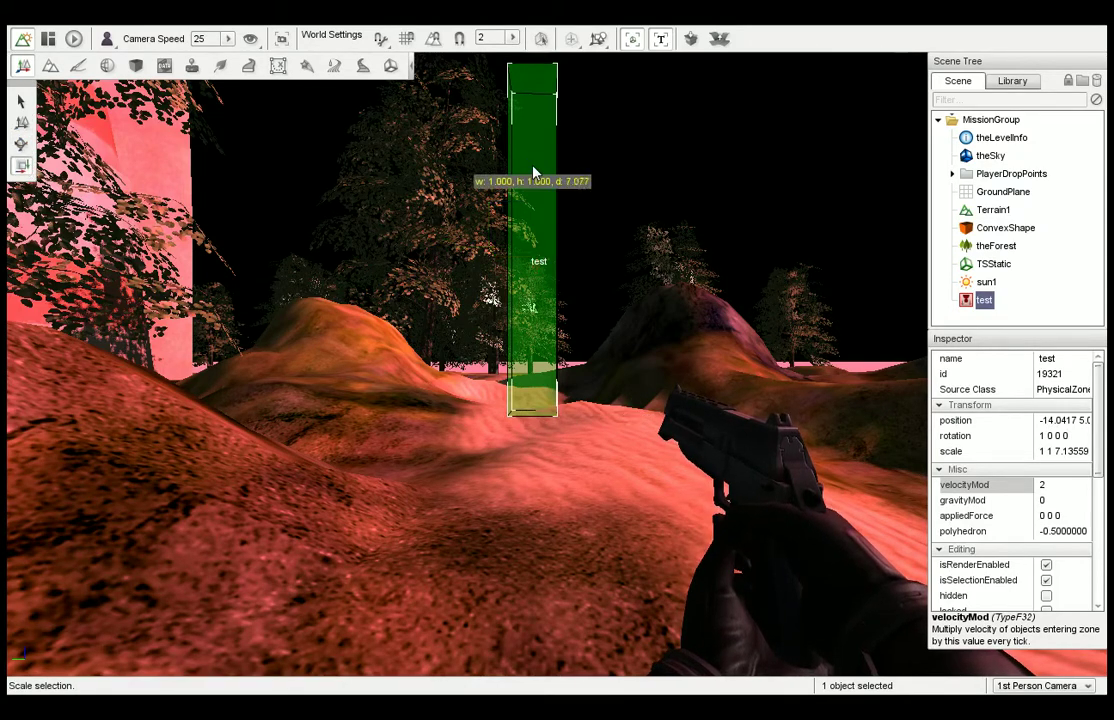
drag(533, 173, 560, 541)
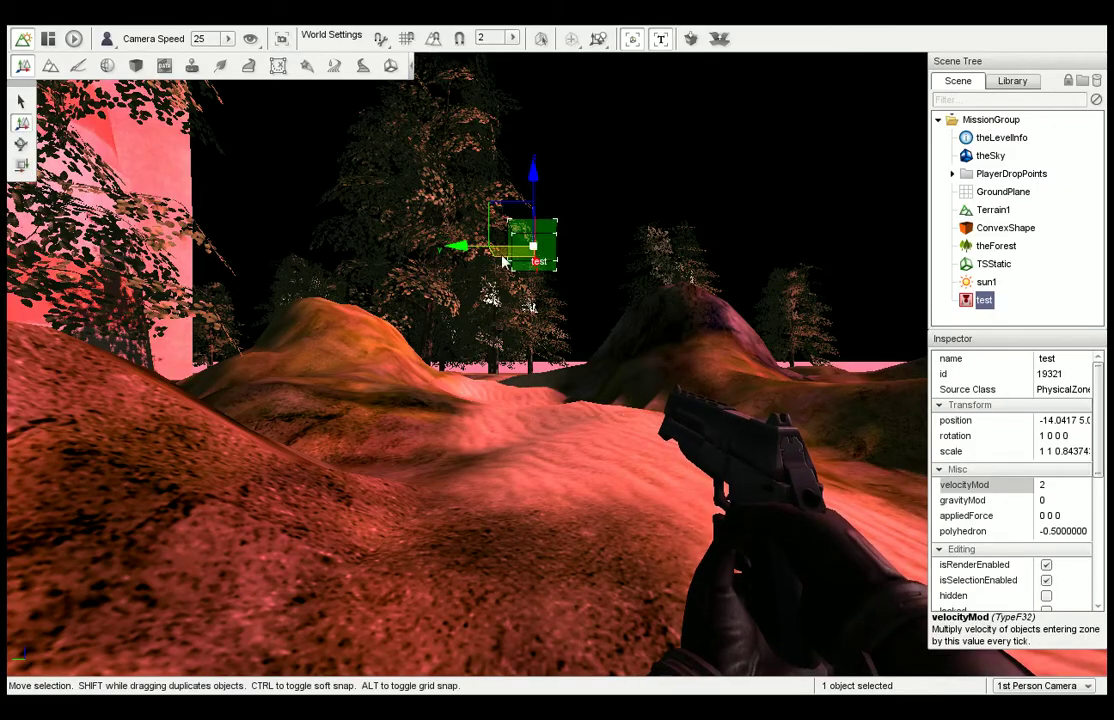
drag(502, 262, 547, 349)
Step: Run through the shortened physical zone on the path to test its velocity effect, and turn back to view it
key(w)
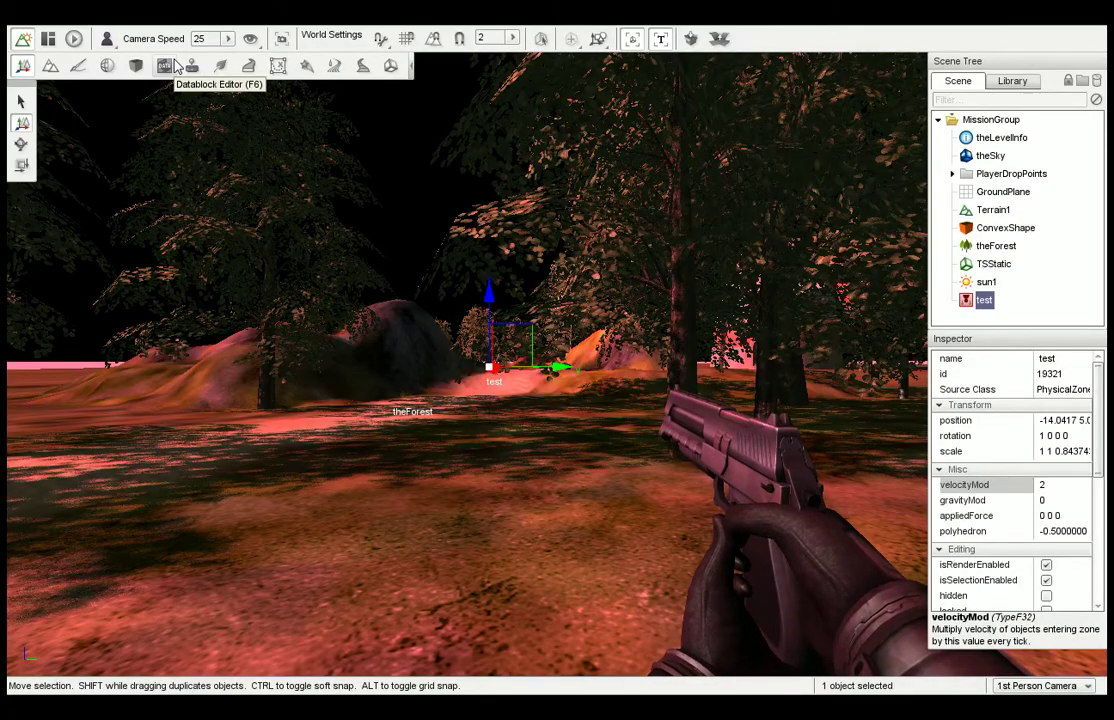
key(w)
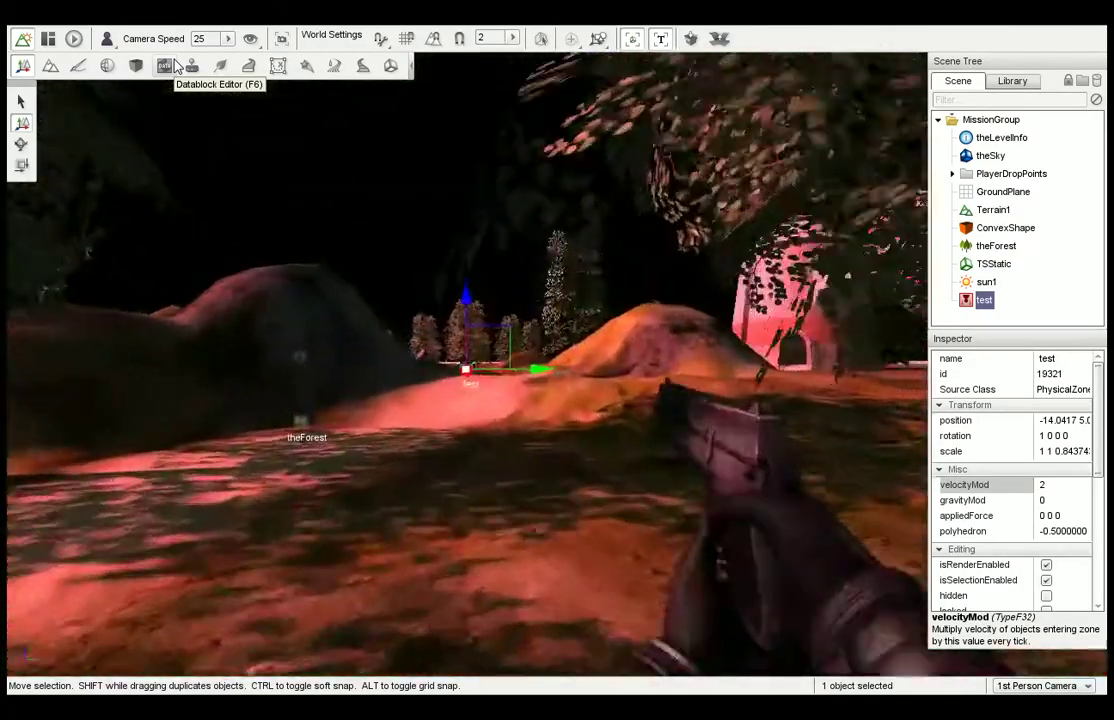
key(w)
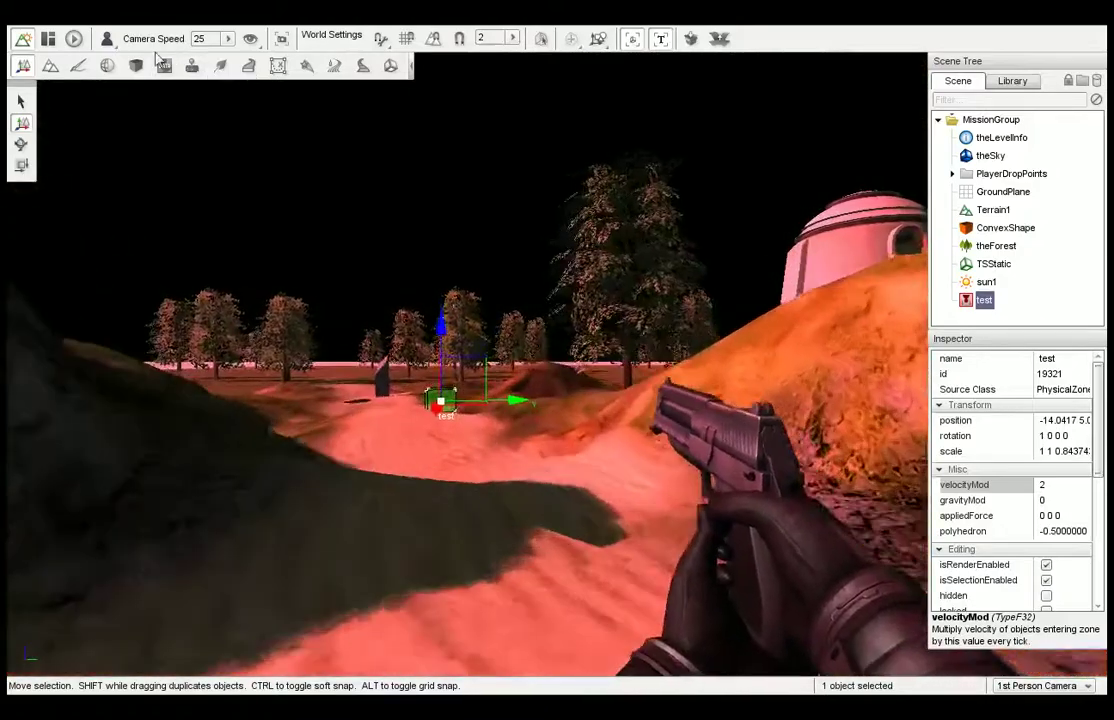
key(w)
key(a)
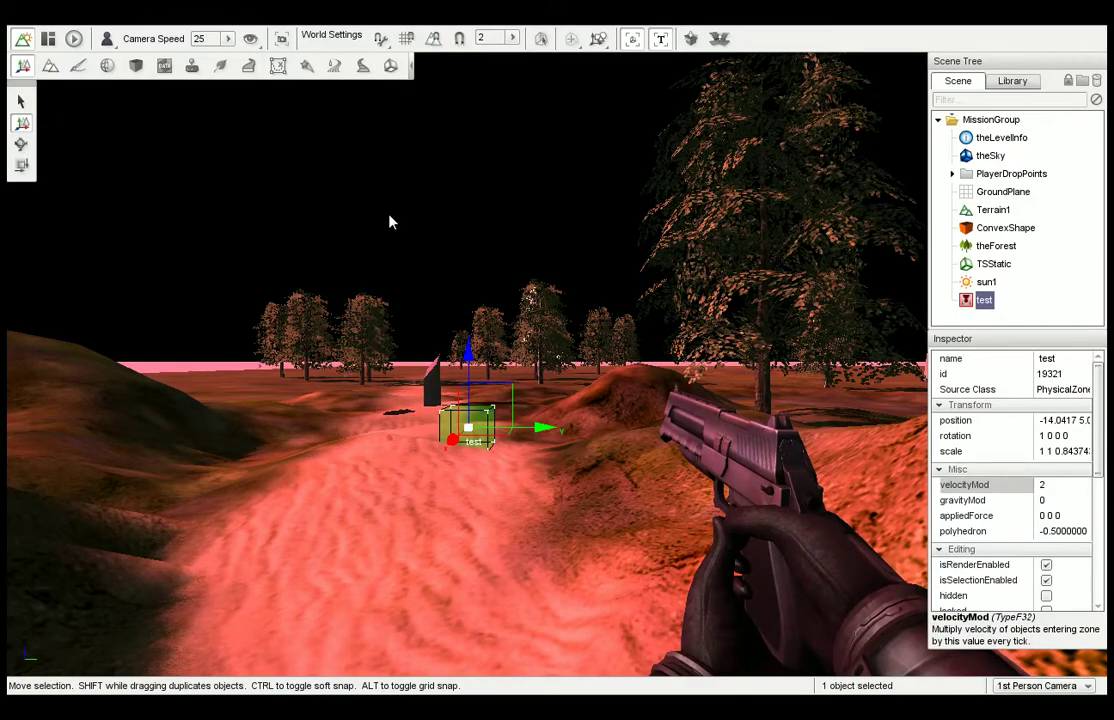
key(w)
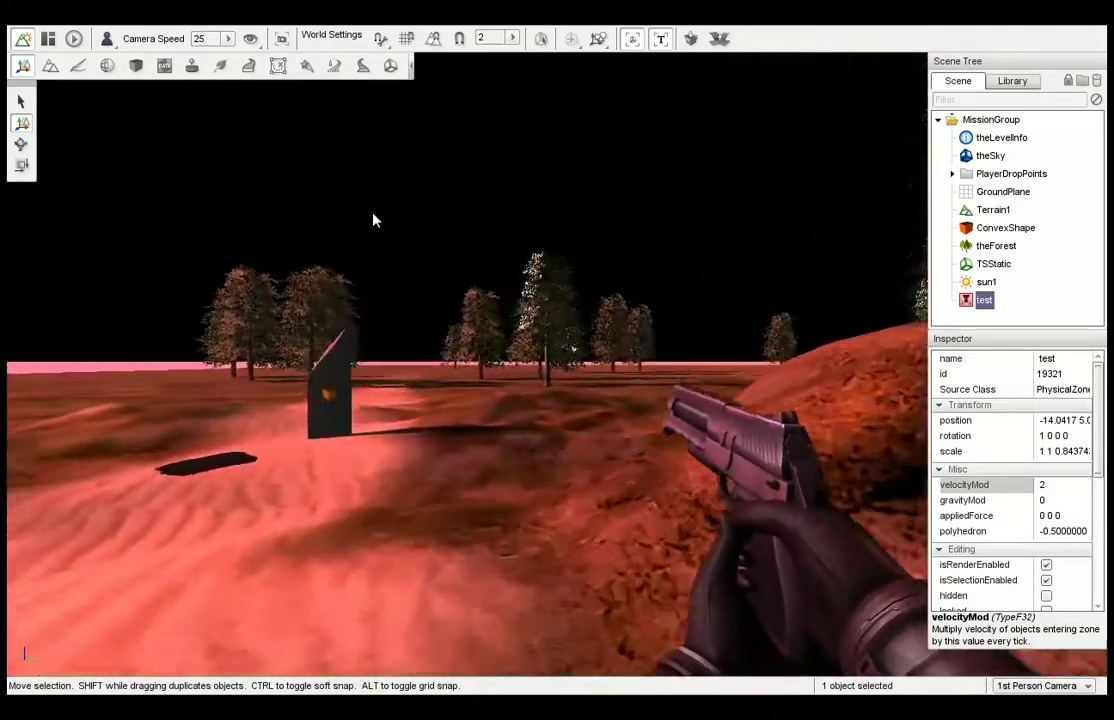
key(s)
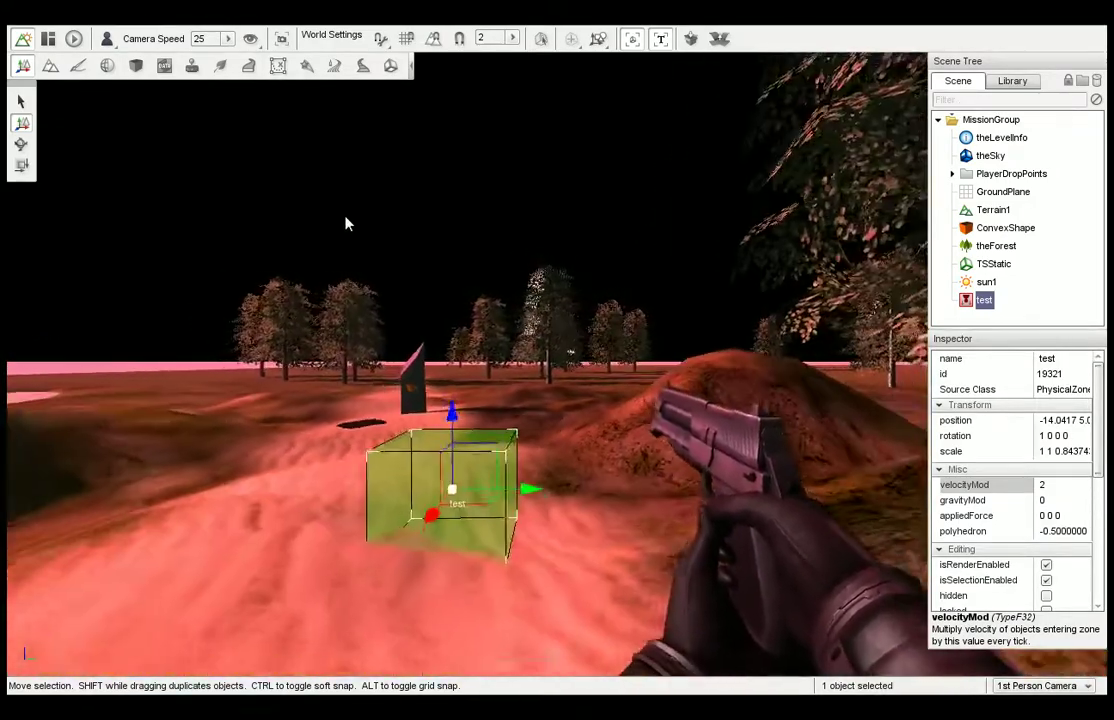
key(w)
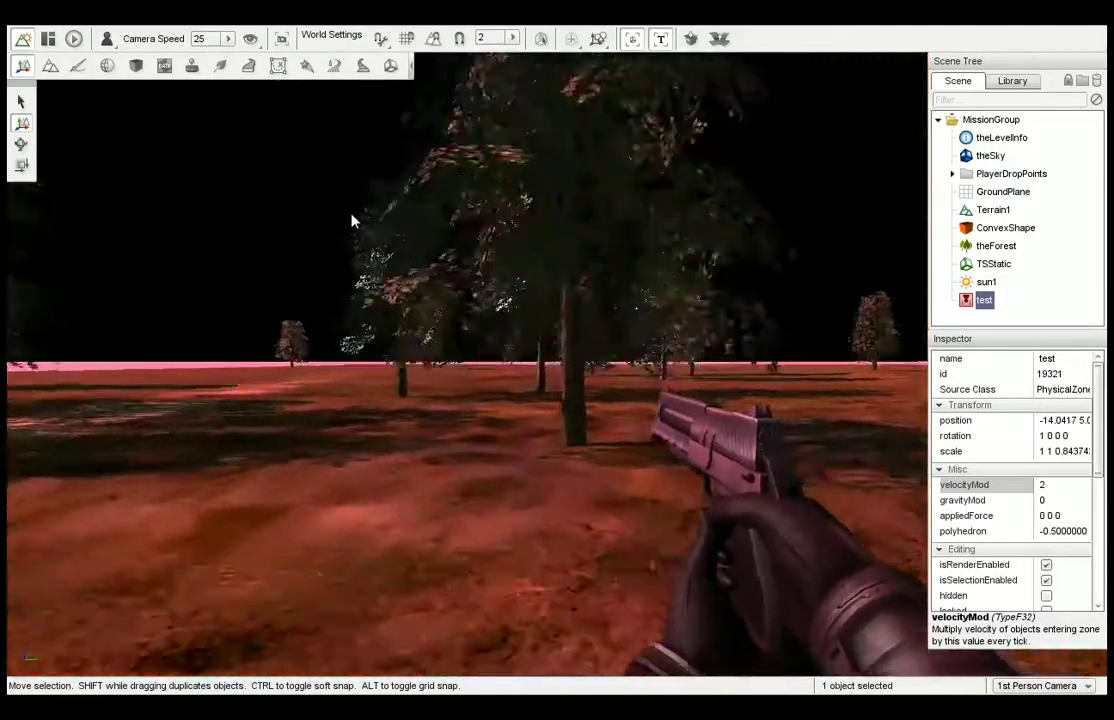
right_drag(351, 220, 351, 220)
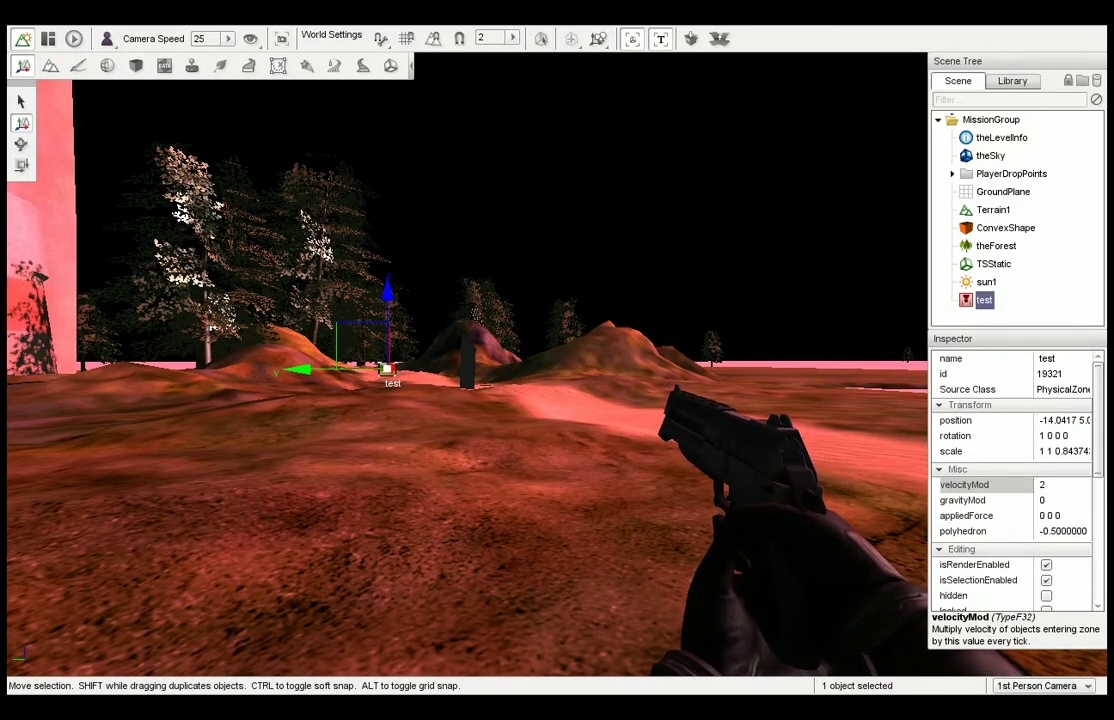
right_drag(507, 360, 440, 320)
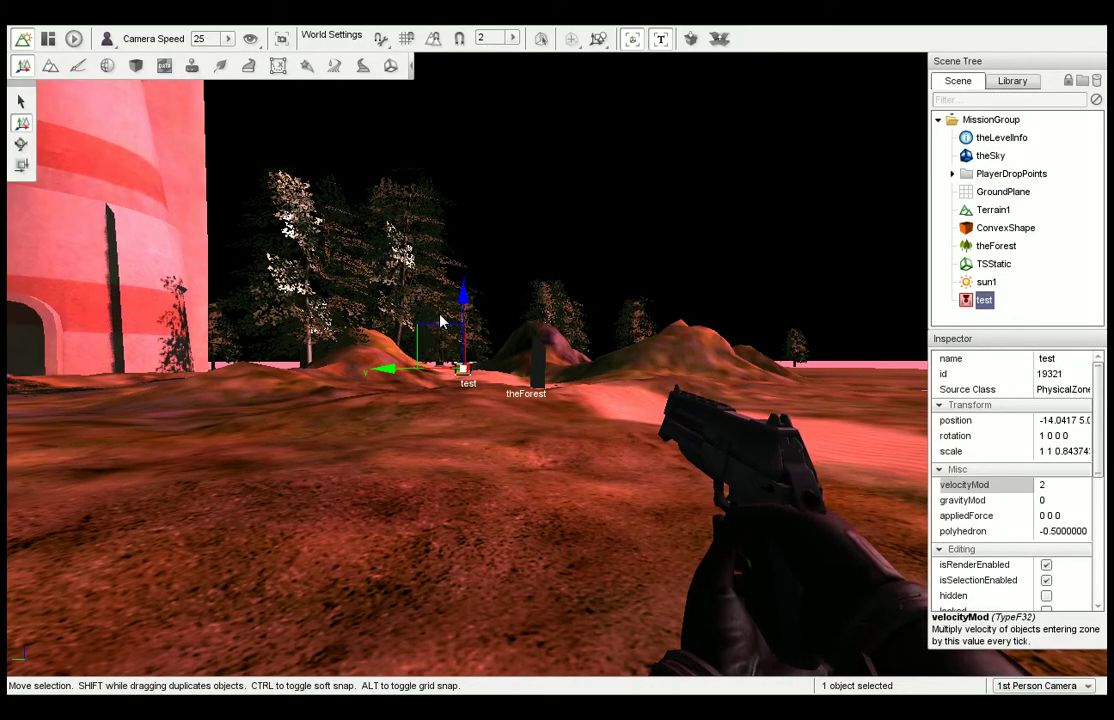
Step: Approach the physical zone, set its velocityMod to 1 and gravityMod to -0.5, and run through it to test the gravity effect
key(w)
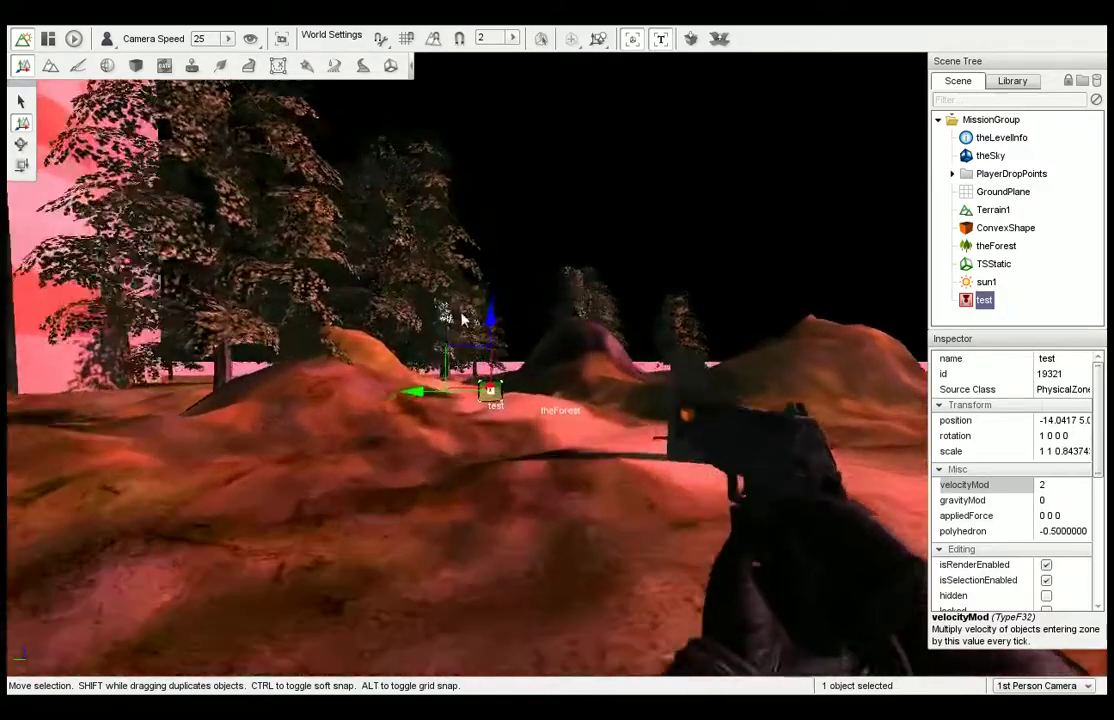
key(w)
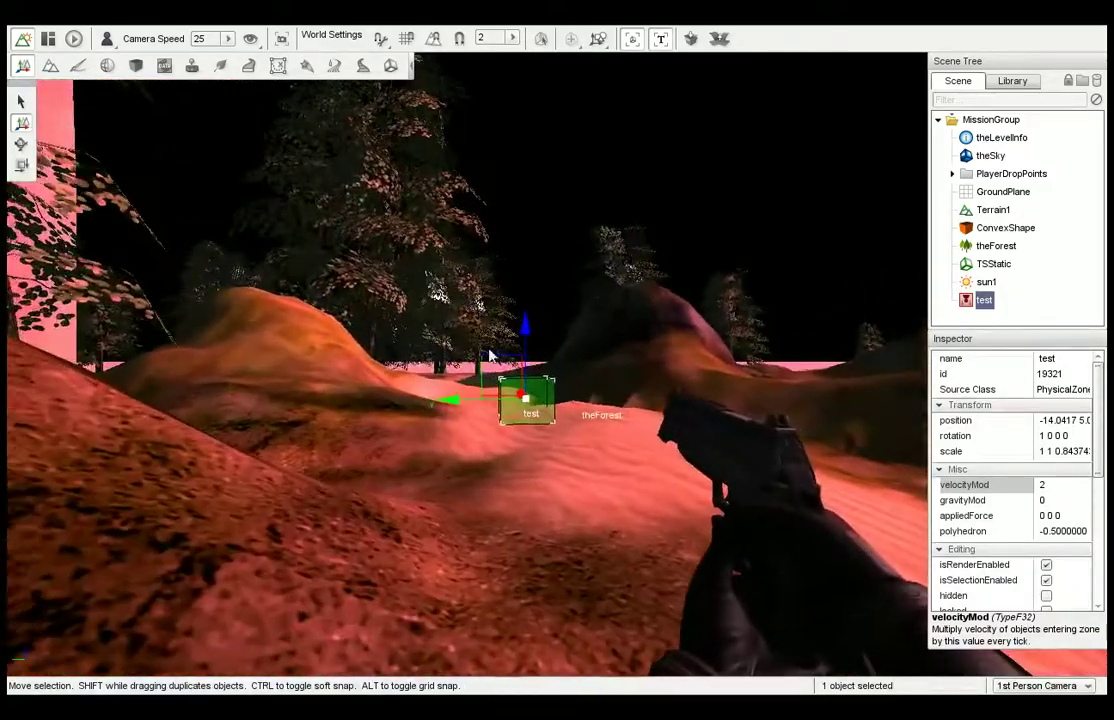
key(w)
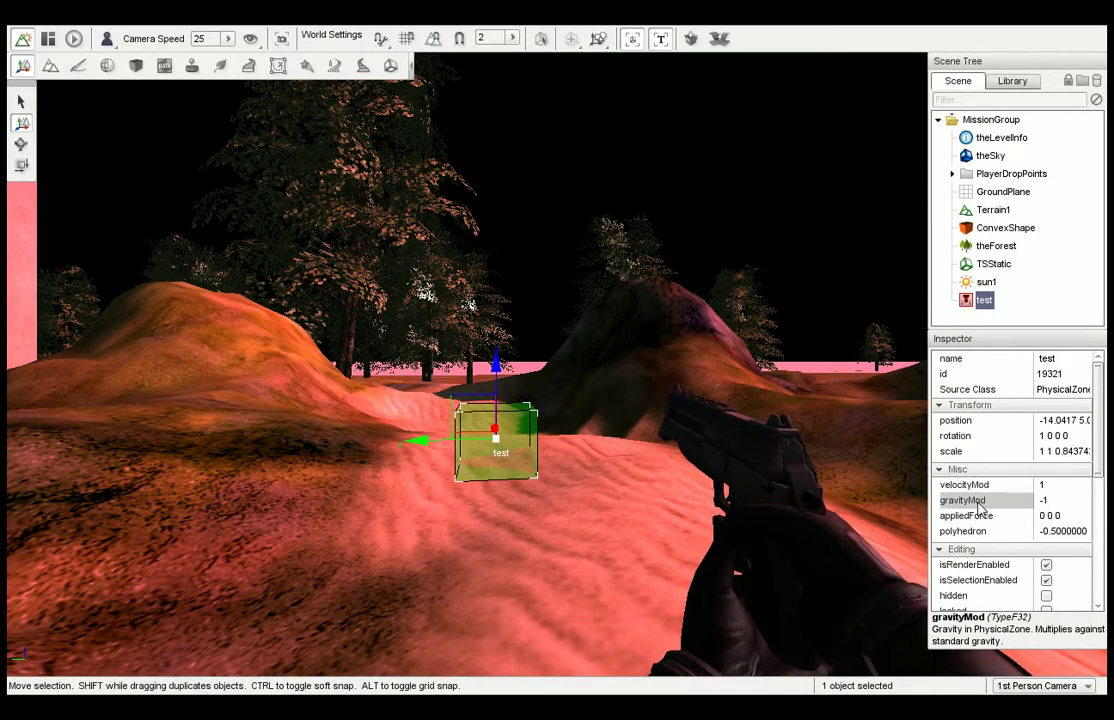
key(w)
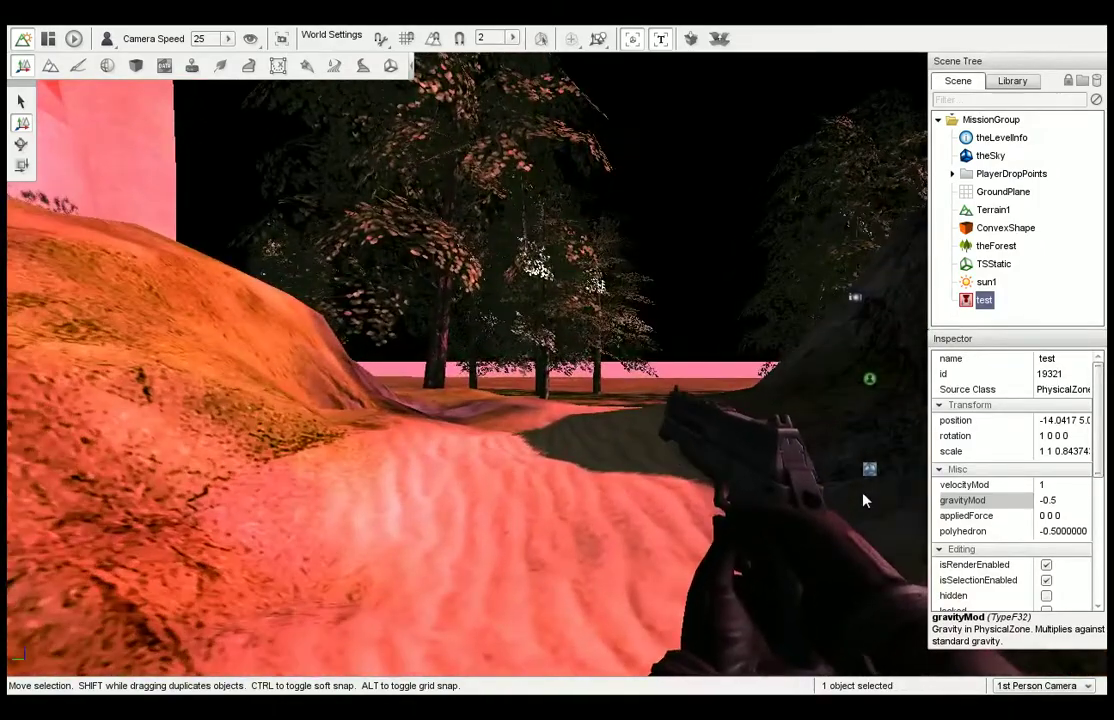
right_drag(866, 500, 890, 500)
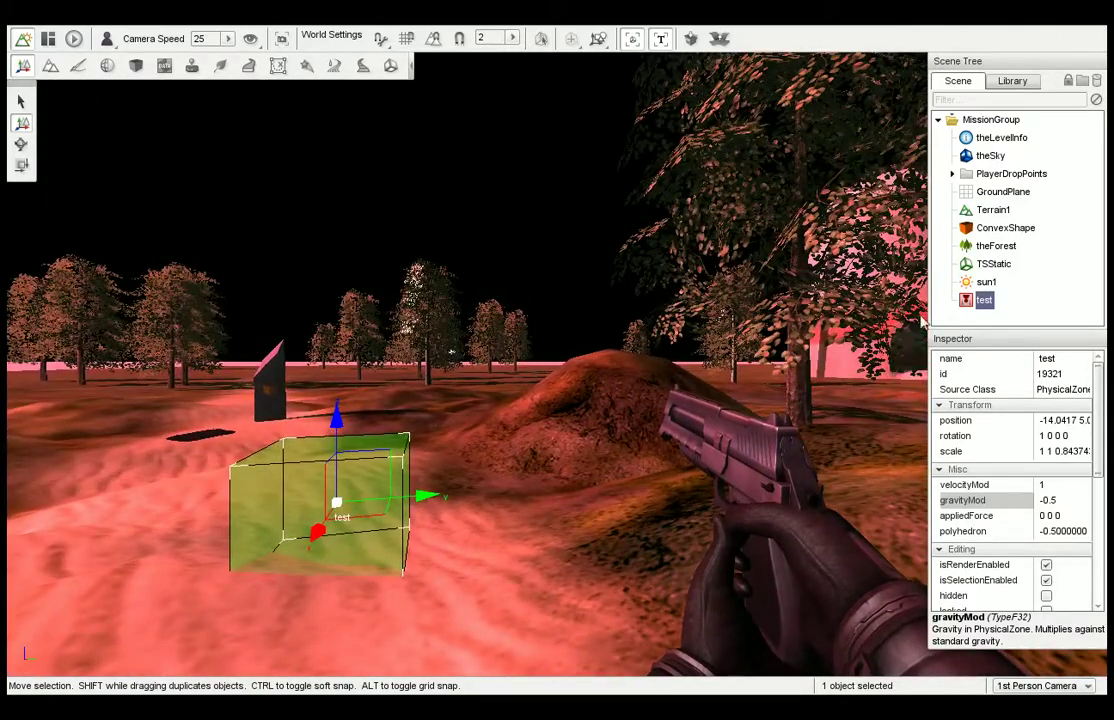
Step: Delete the physical zone and add a Sound Space from the Level object library over the sandy path
key(Delete)
click(1011, 82)
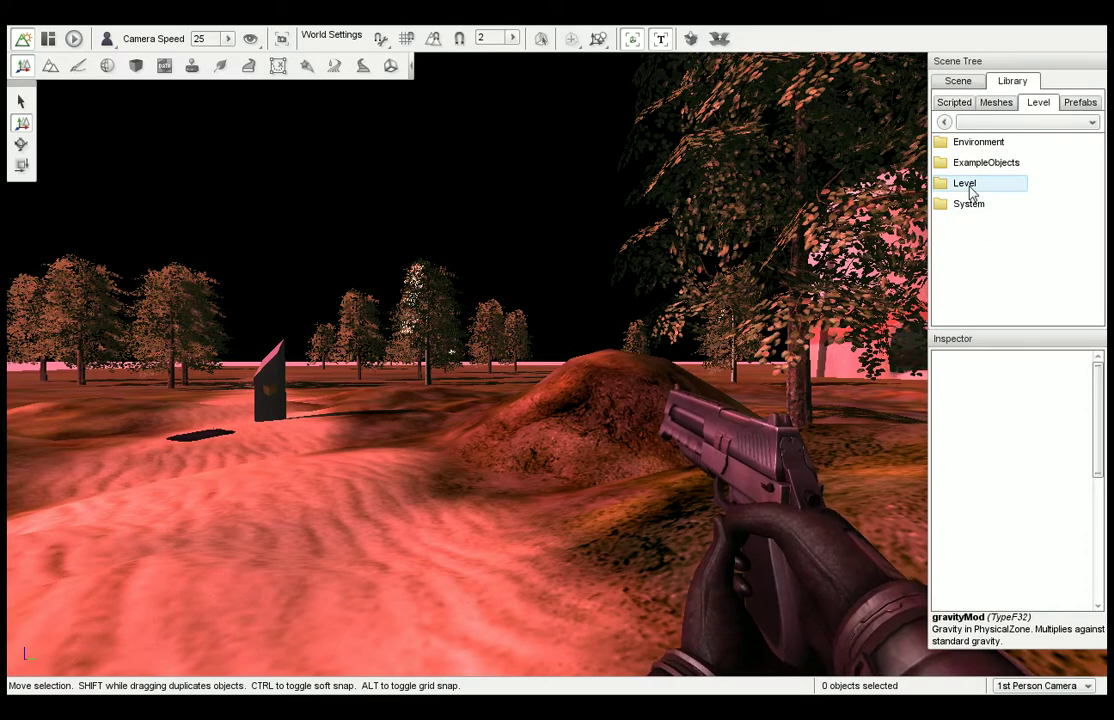
double_click(966, 186)
mouse_move(1014, 318)
mouse_down()
mouse_move(1060, 322)
mouse_move(1004, 328)
mouse_up()
right_drag(855, 335, 700, 335)
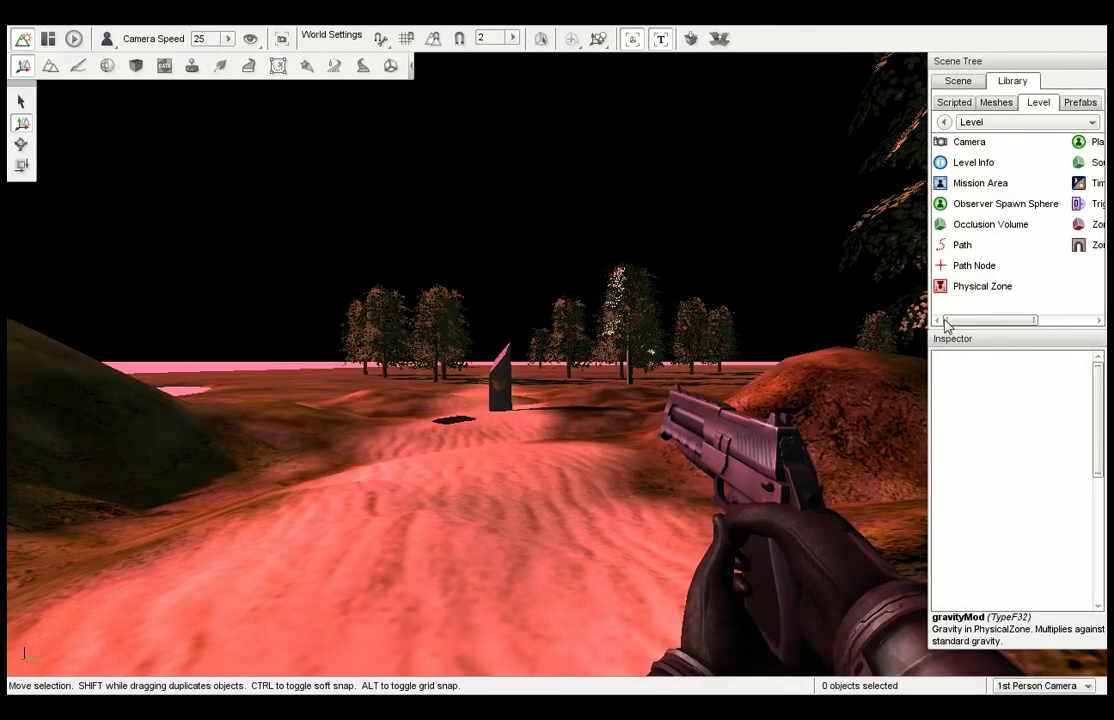
drag(982, 326, 1007, 328)
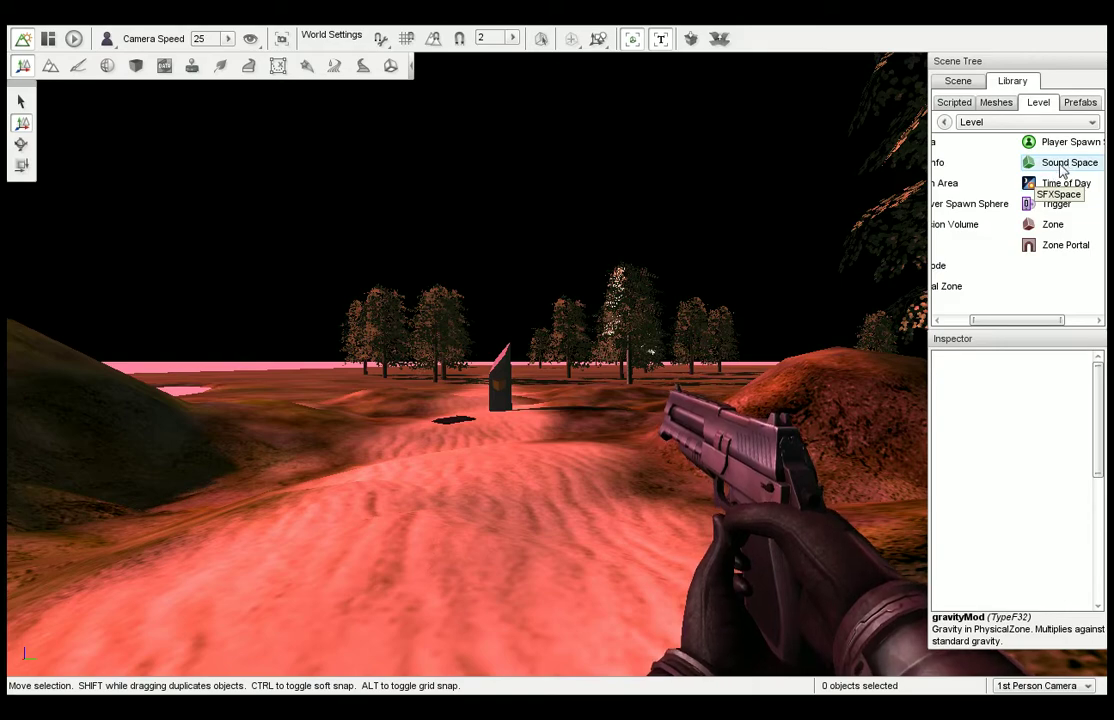
click(1061, 167)
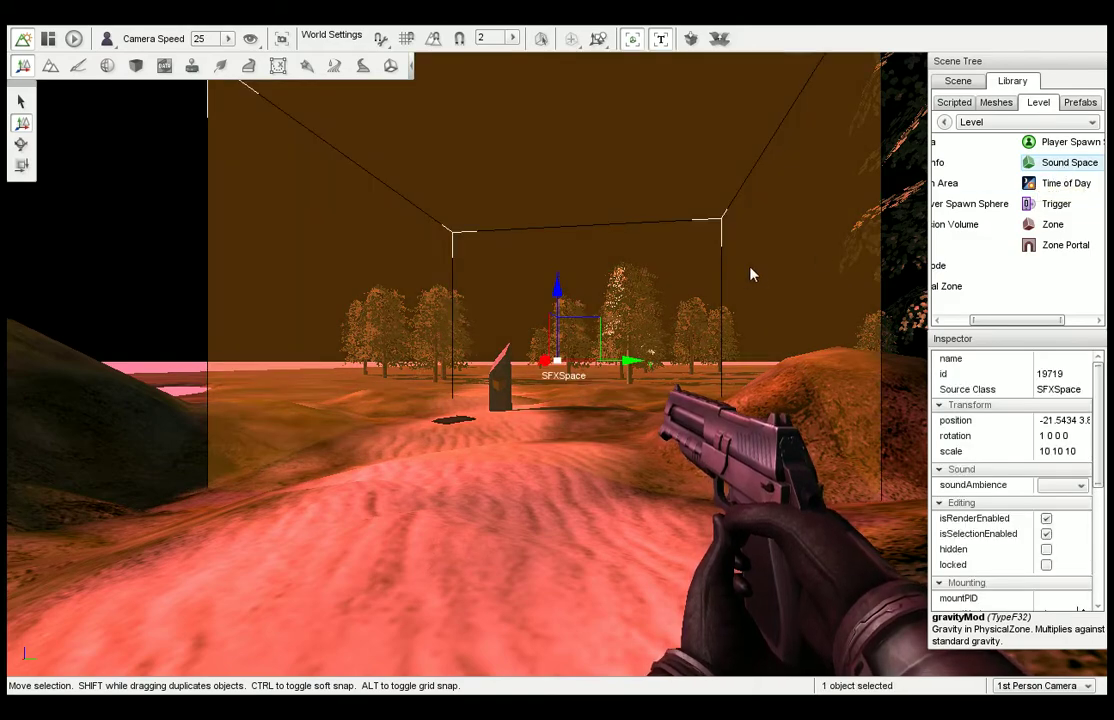
mouse_move(670, 290)
right_down()
mouse_move(735, 290)
mouse_move(671, 296)
right_up()
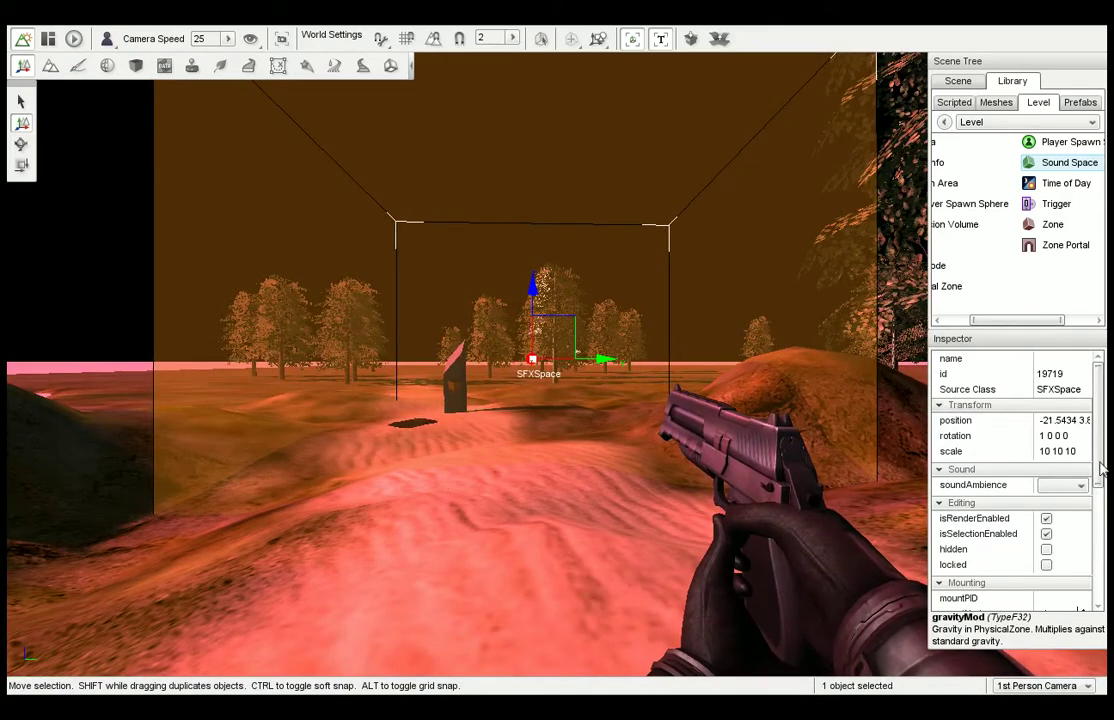
Step: Set the sound space's soundAmbience to AudioAmbienceOutside and walk into the space to test it
mouse_move(1103, 468)
mouse_down()
mouse_move(1107, 573)
mouse_move(1100, 450)
mouse_up()
click(1081, 485)
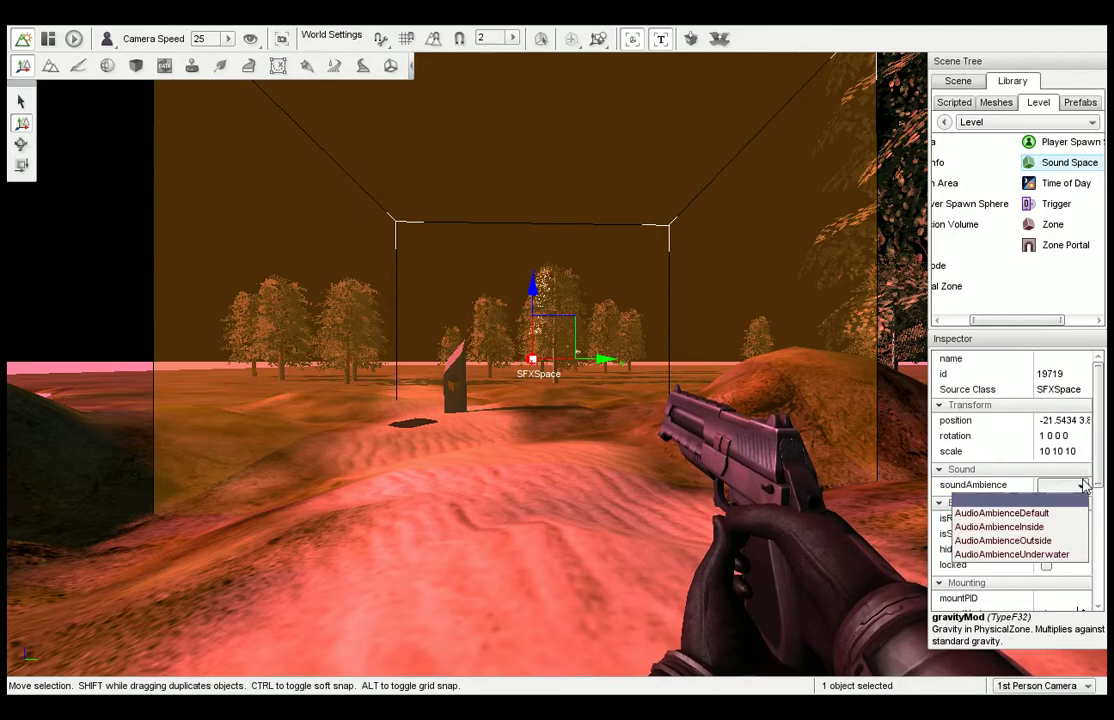
click(1047, 543)
key(w)
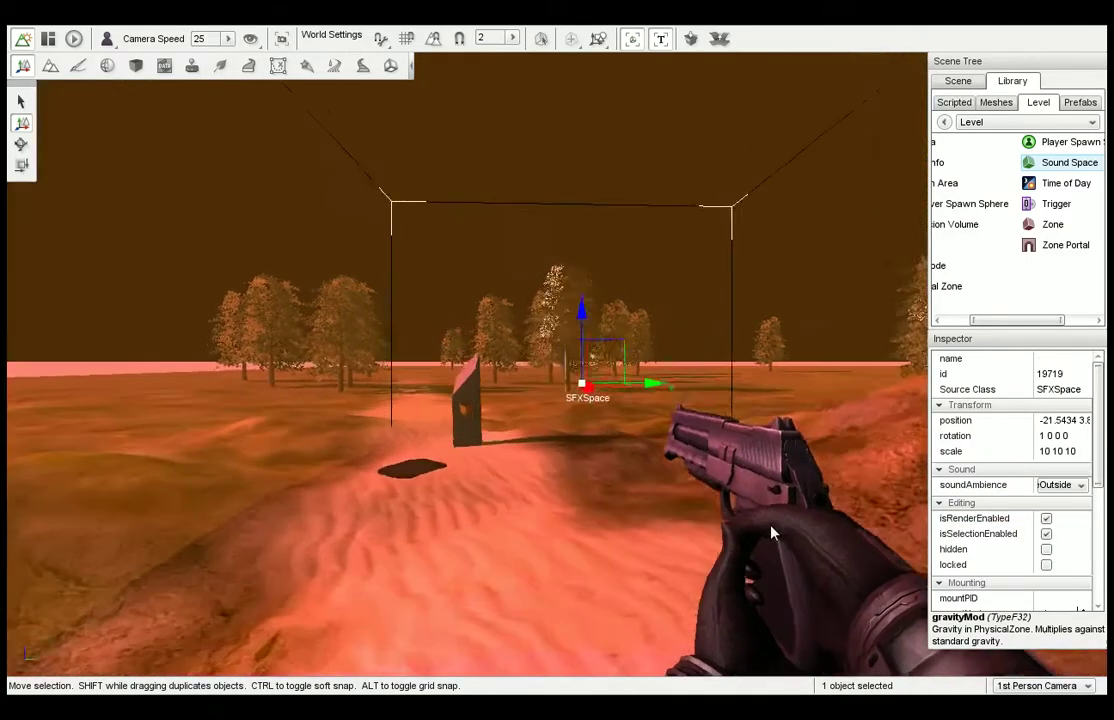
key(w)
right_drag(703, 507, 1000, 507)
key(w)
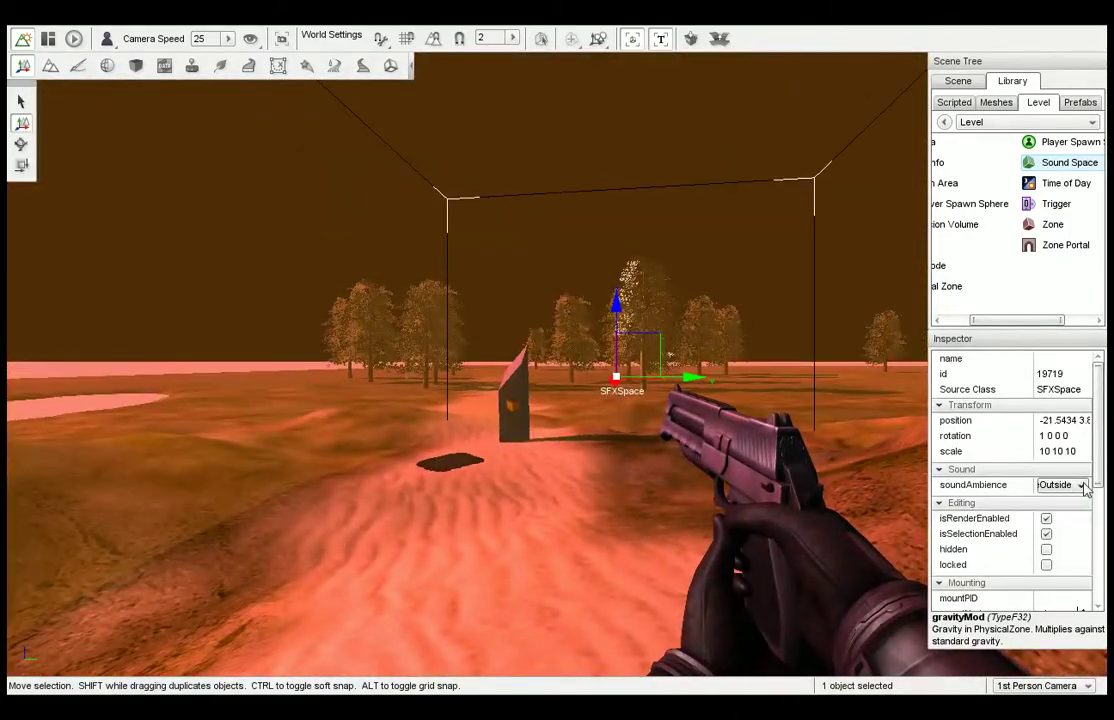
Step: Change the sound space's soundAmbience to AudioAmbienceUnderwater, back out of the space, and walk in again to test it
click(1082, 485)
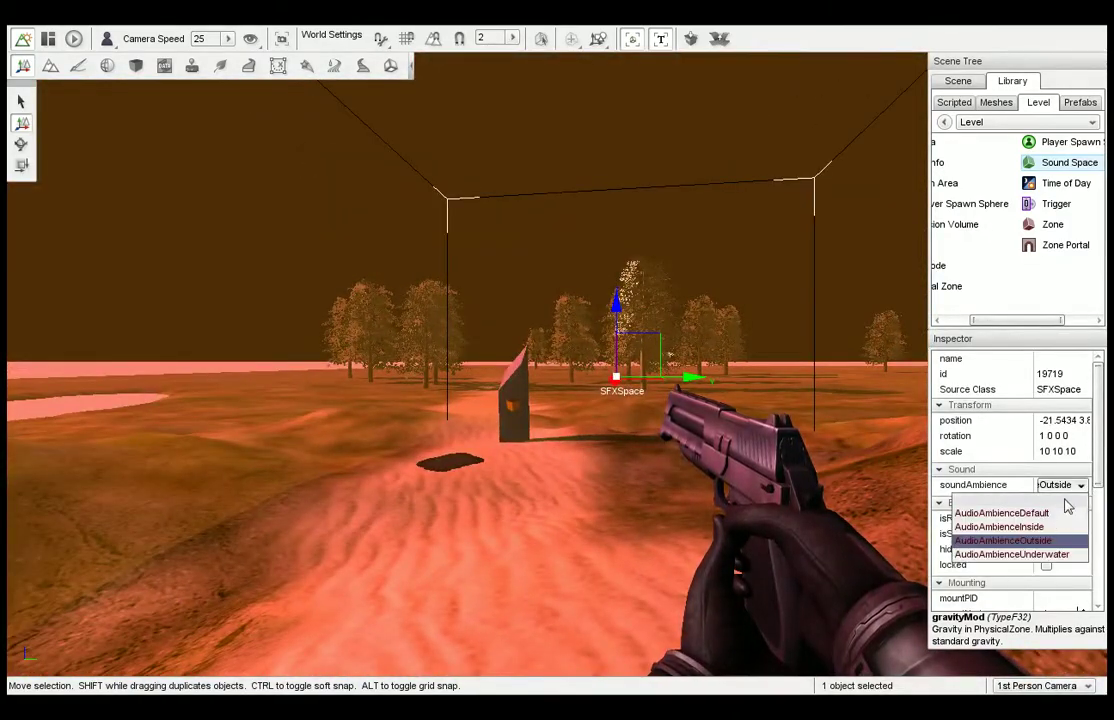
click(1066, 555)
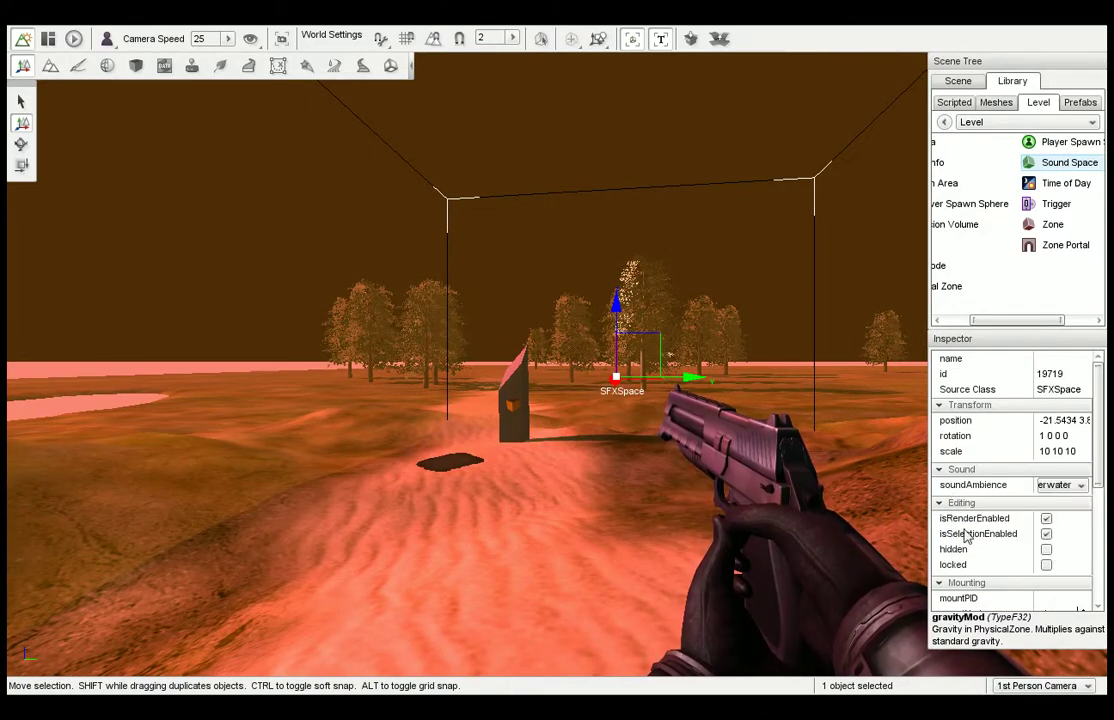
key(s)
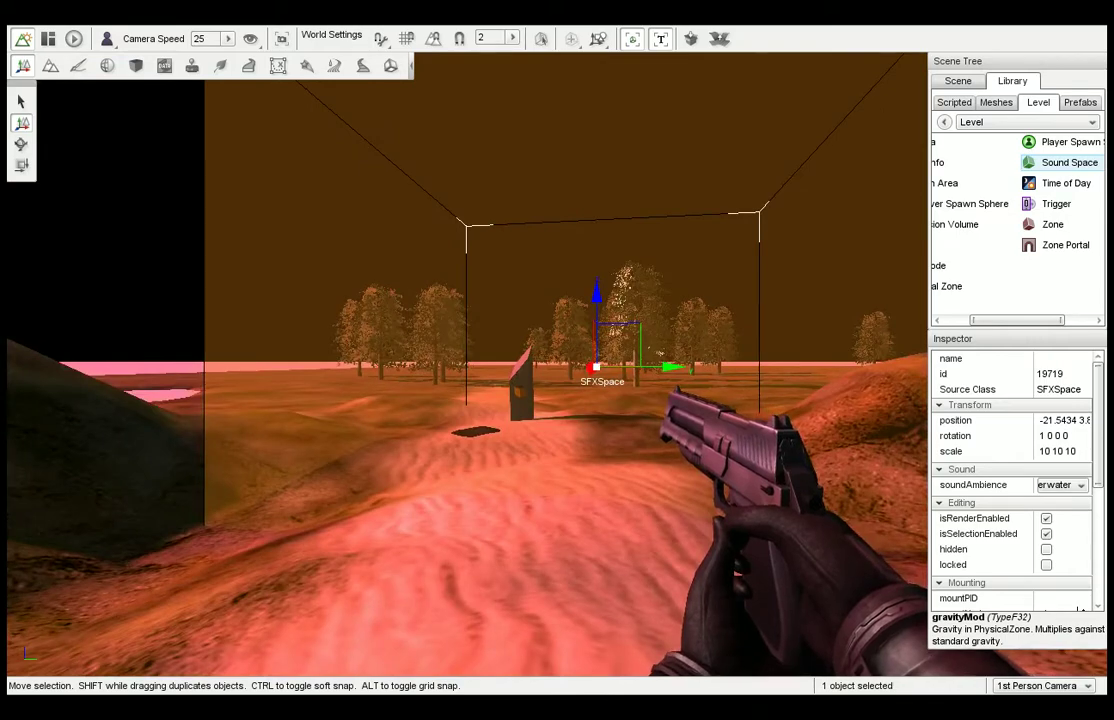
right_drag(781, 472, 848, 472)
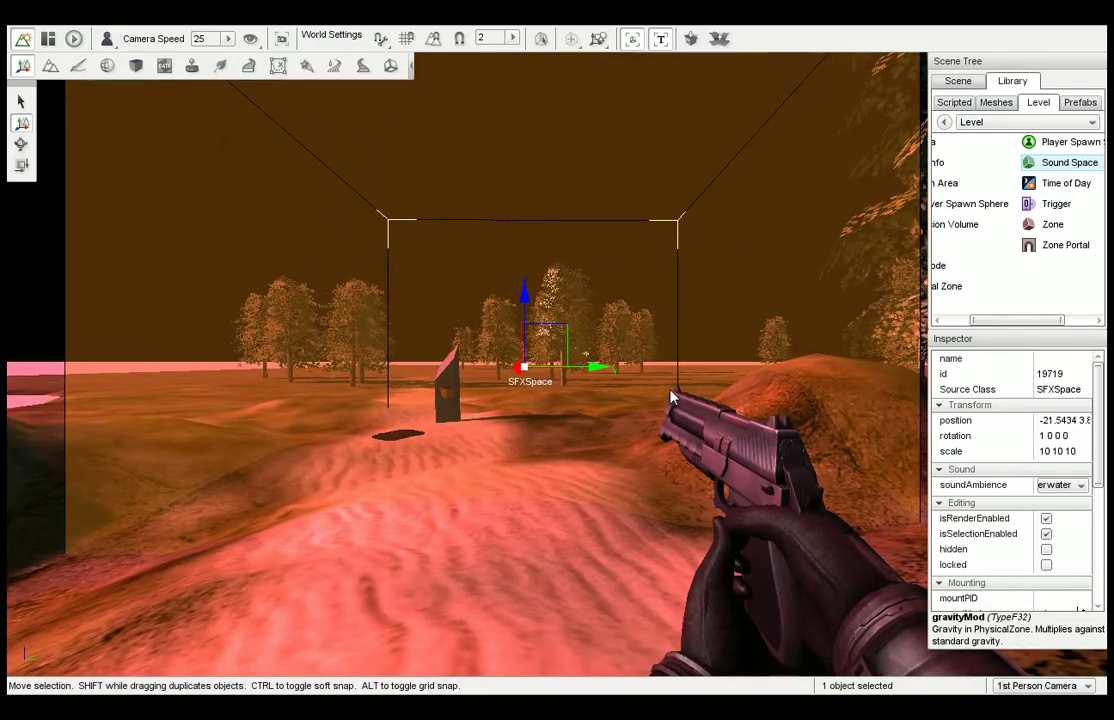
key(w)
key(w)
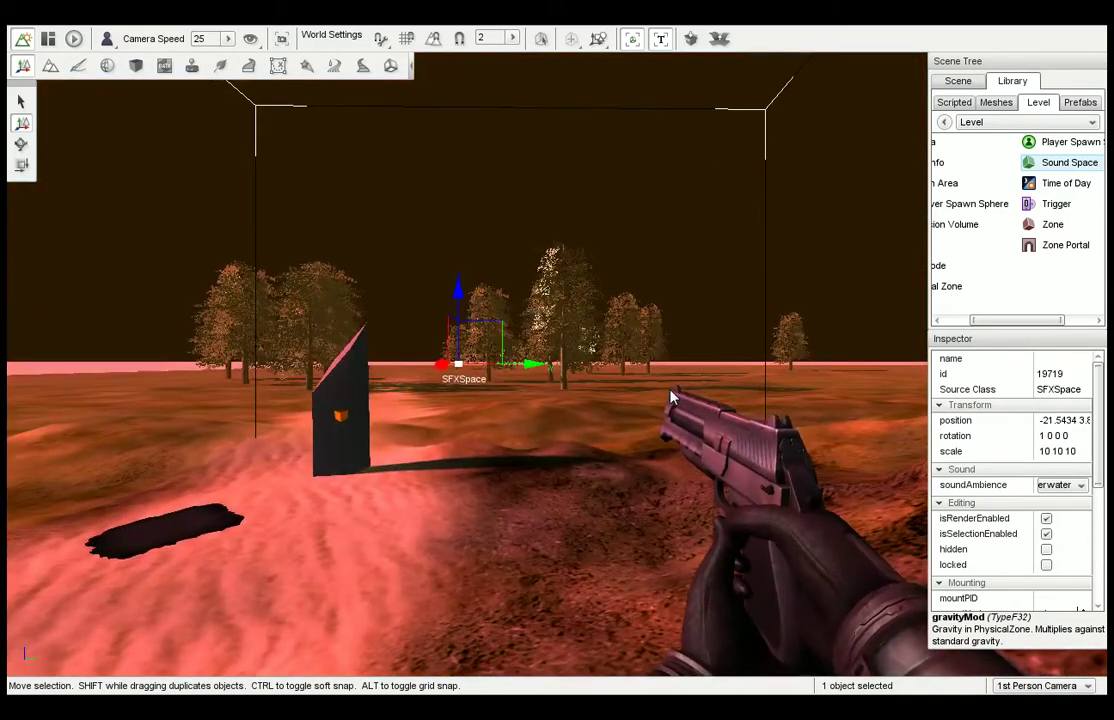
Step: Review the available soundAmbience options without changing the selection, and walk on through the sound space past the convex shape
click(1079, 485)
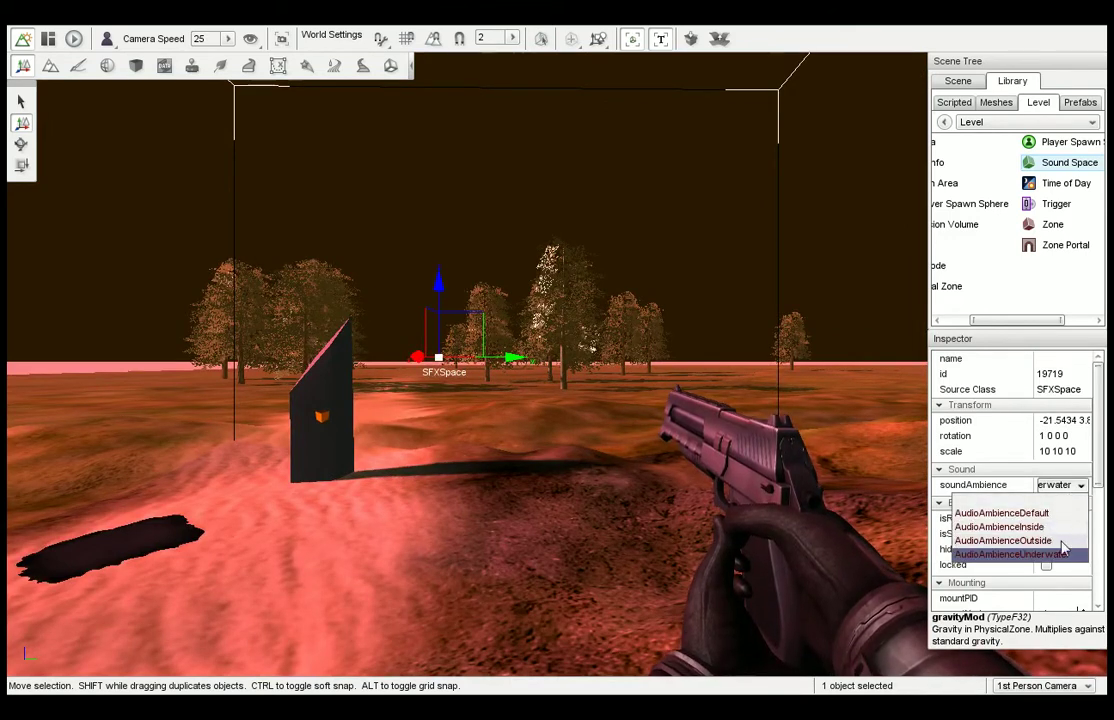
click(1077, 486)
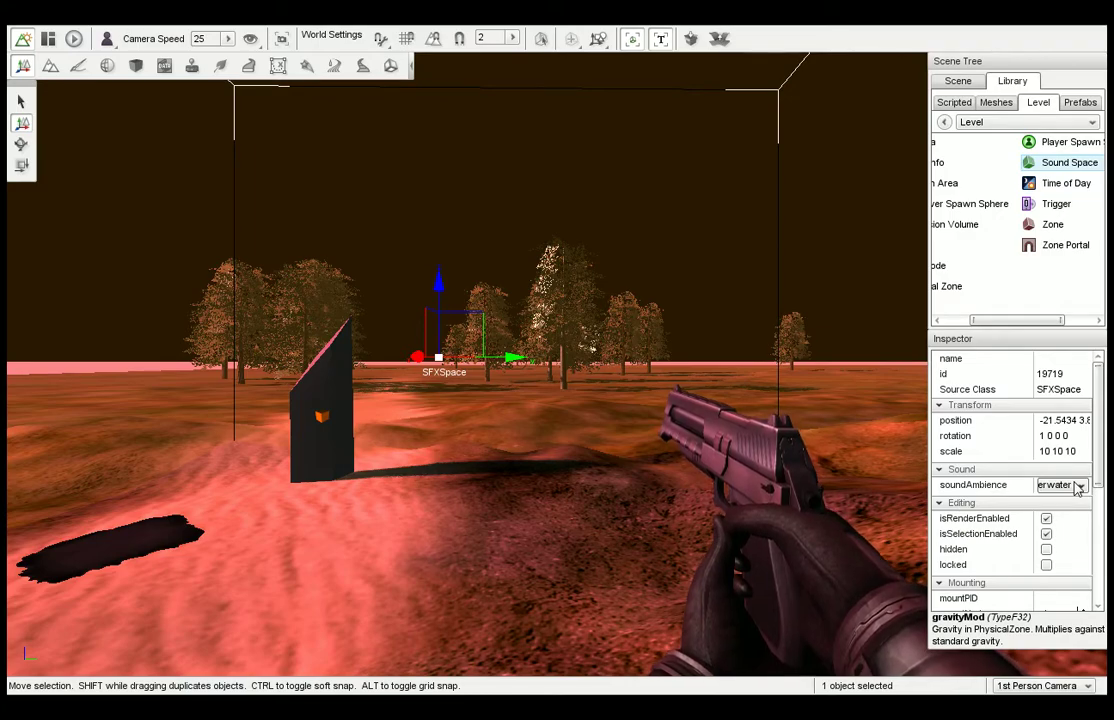
key(w)
key(w)
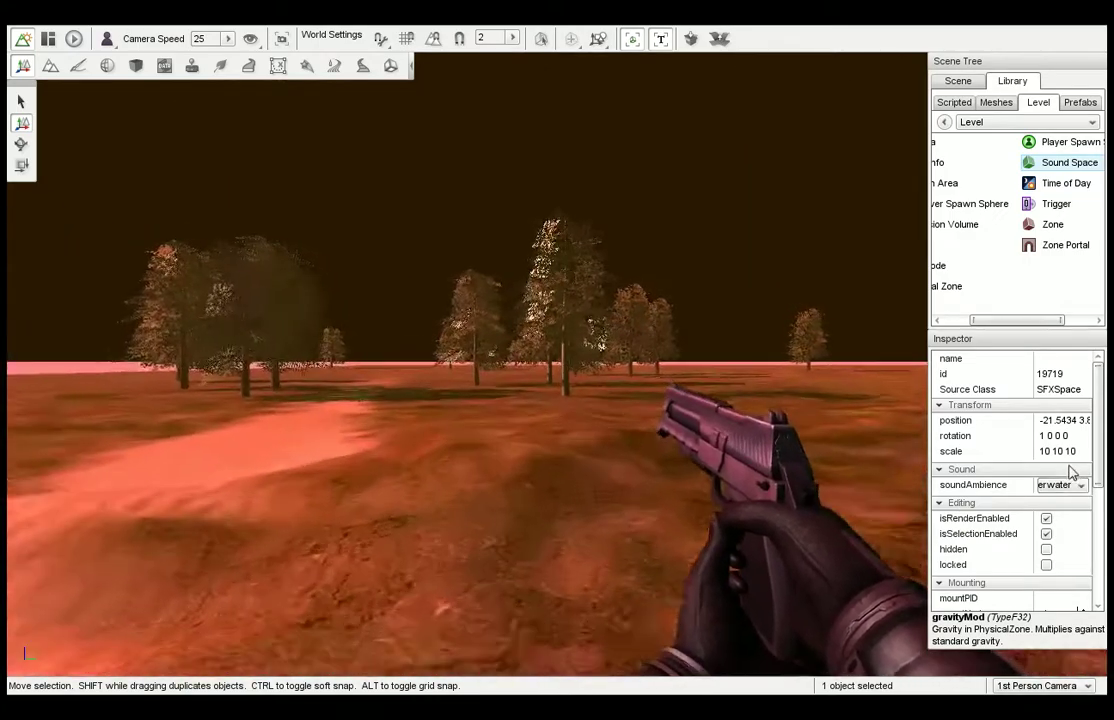
Step: Turn back toward the sound space, back away from it, and delete it from the level
right_drag(840, 424, 805, 356)
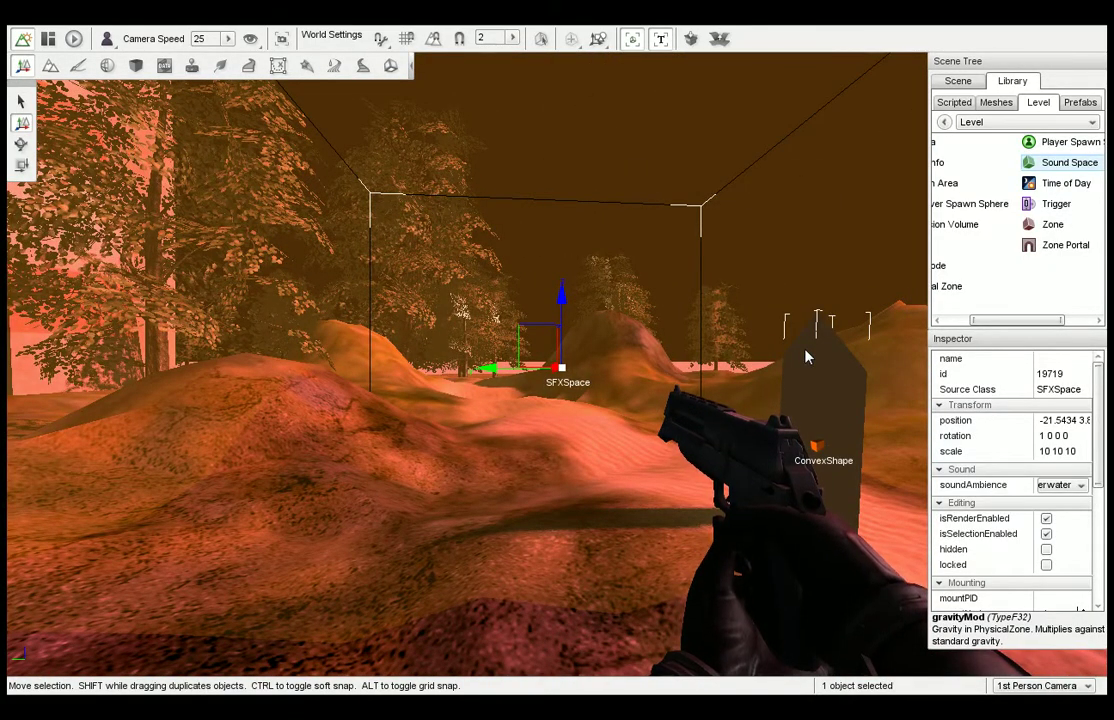
key(s)
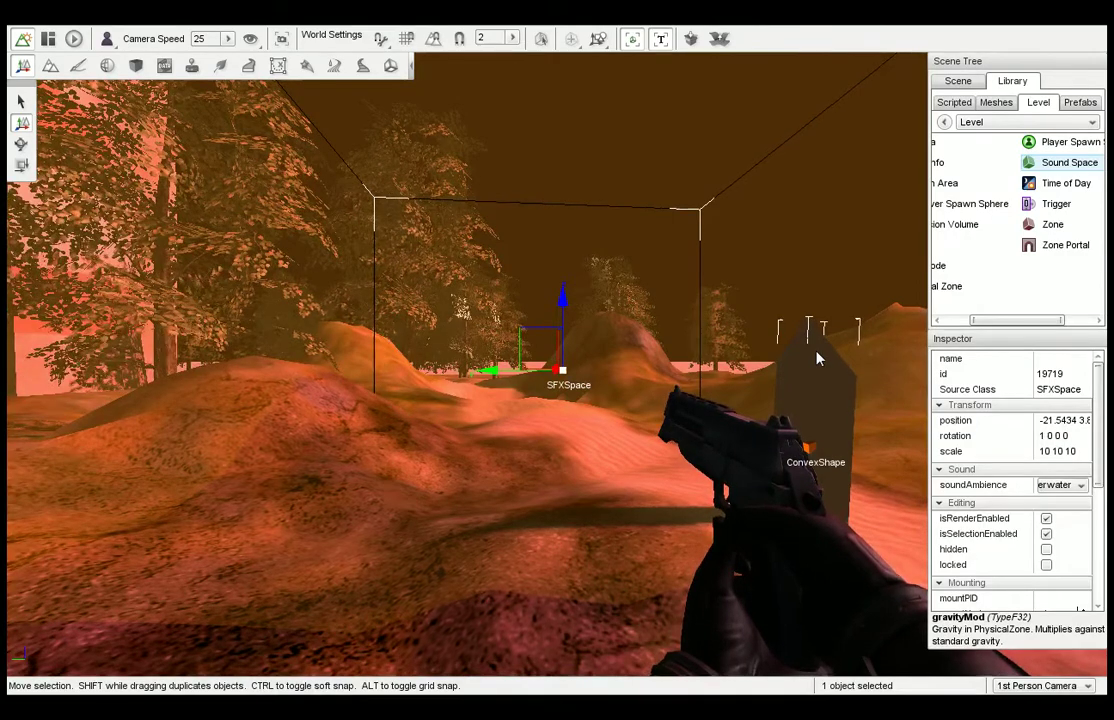
key(s)
key(Delete)
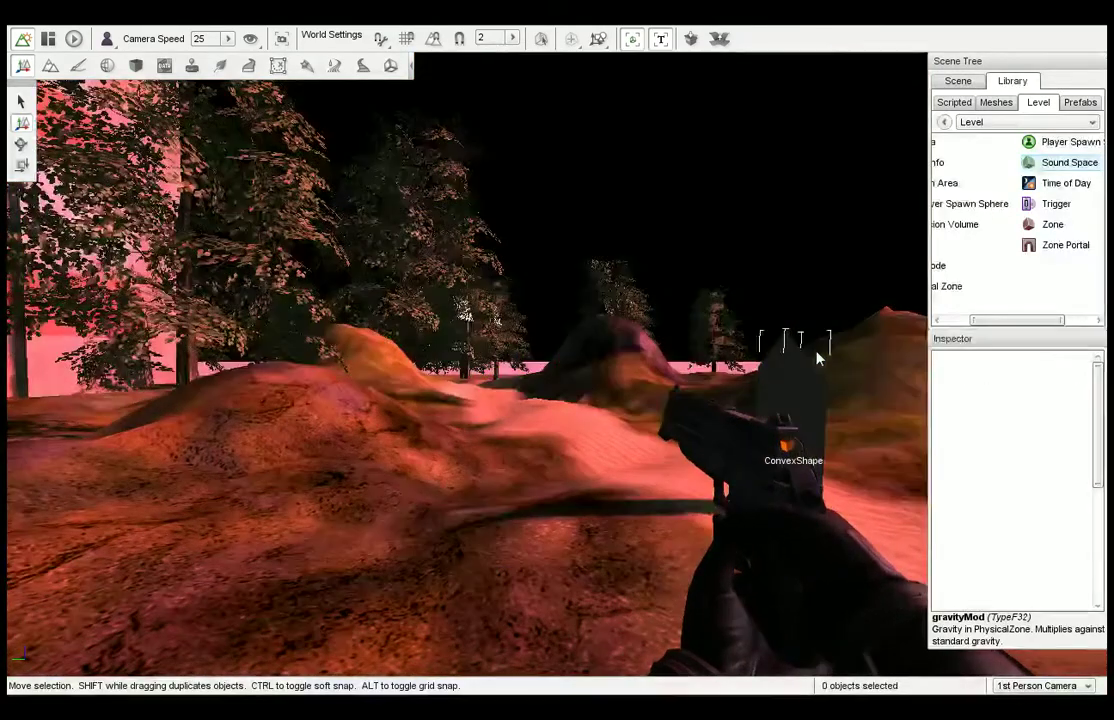
Step: Turn toward the tower, return to the start of the Level object list, and open the Datablock Editor
right_drag(815, 344, 605, 344)
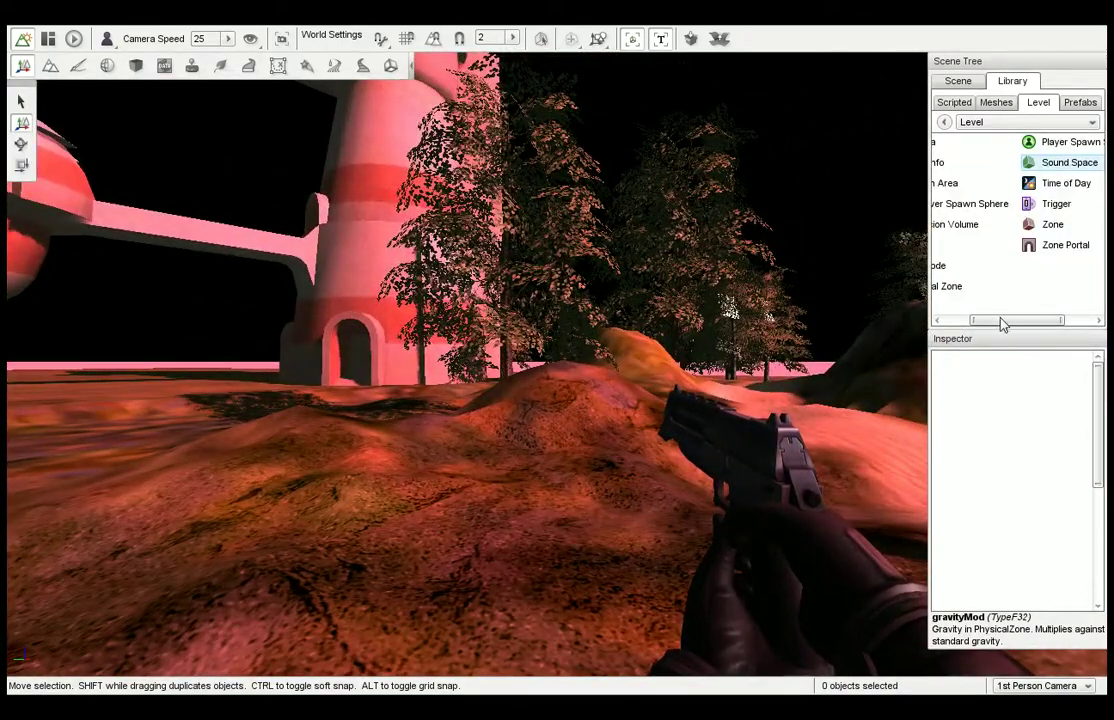
drag(1002, 320, 962, 327)
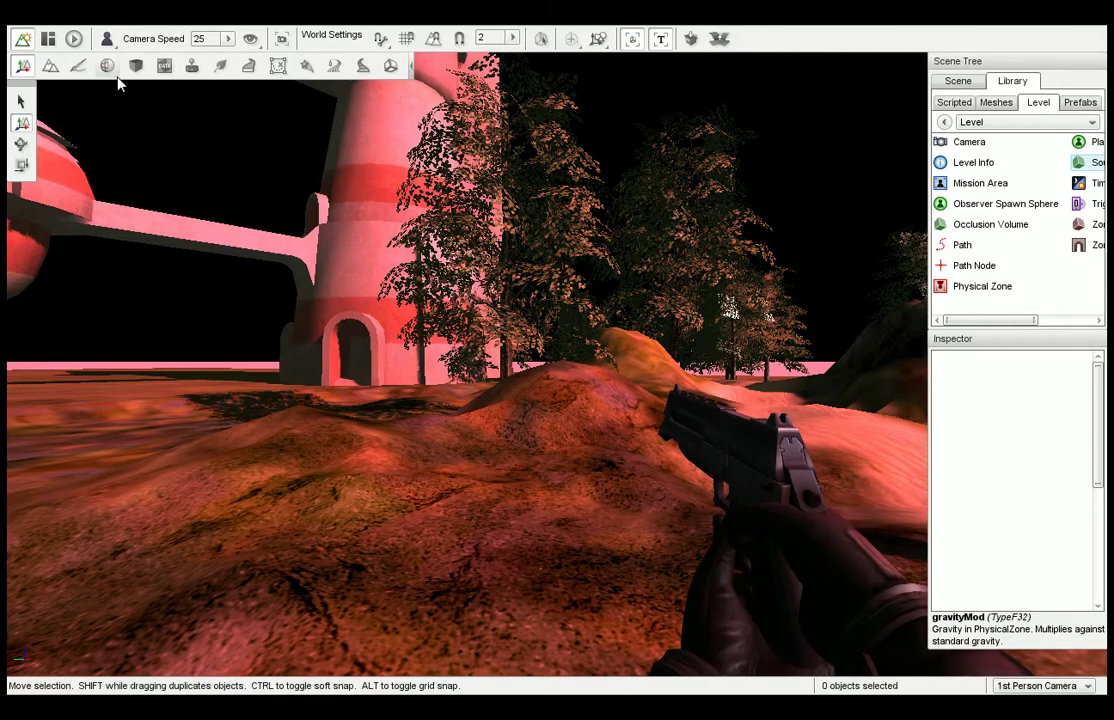
key(F6)
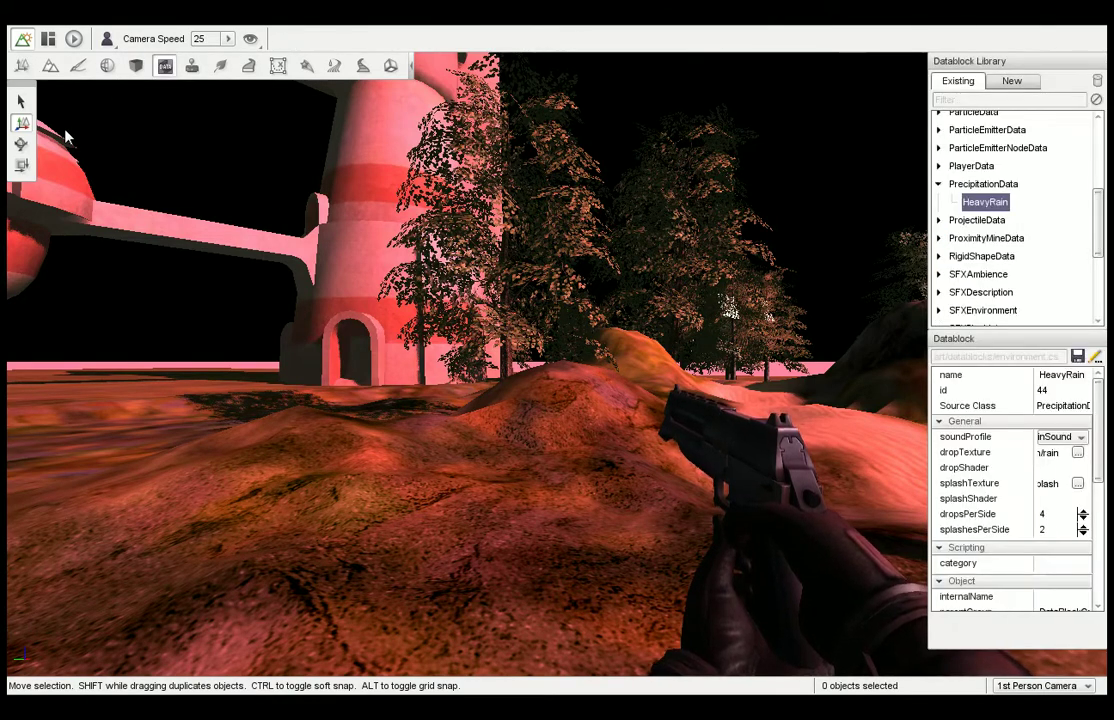